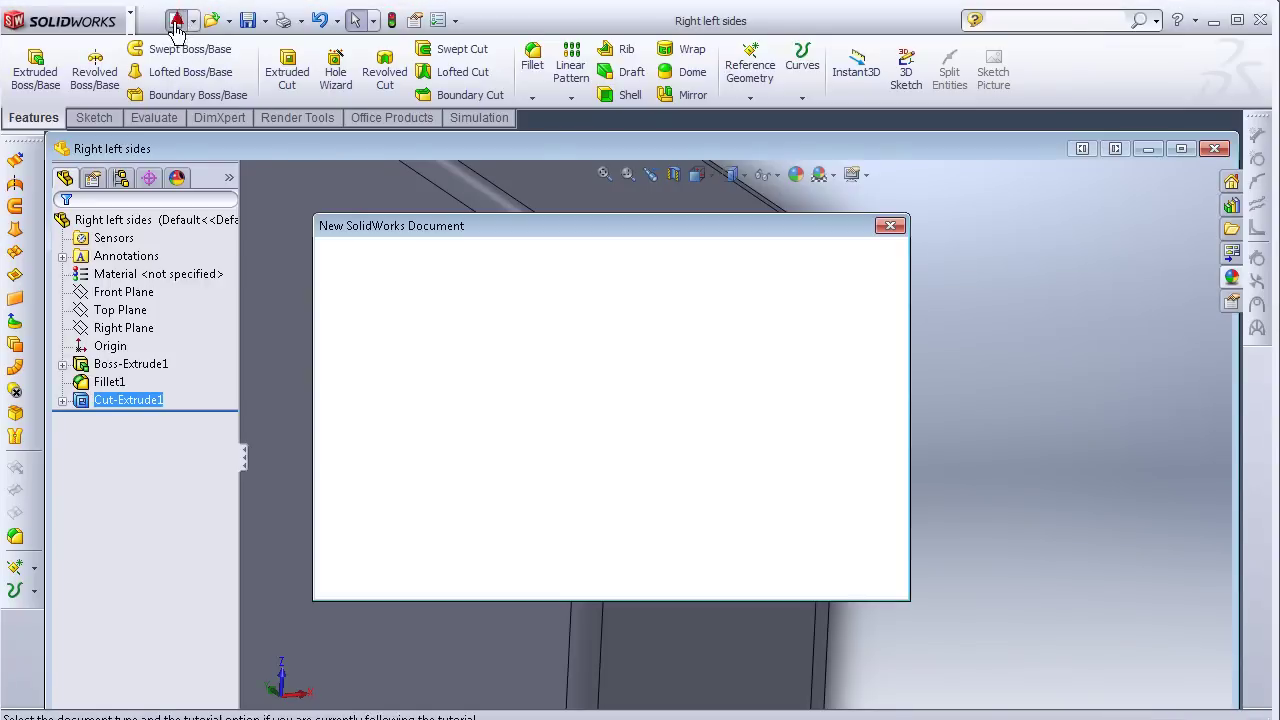
- Create a new SolidWorks assembly document, Assem4
{"action": "left_click", "coordinate": [400, 393]}
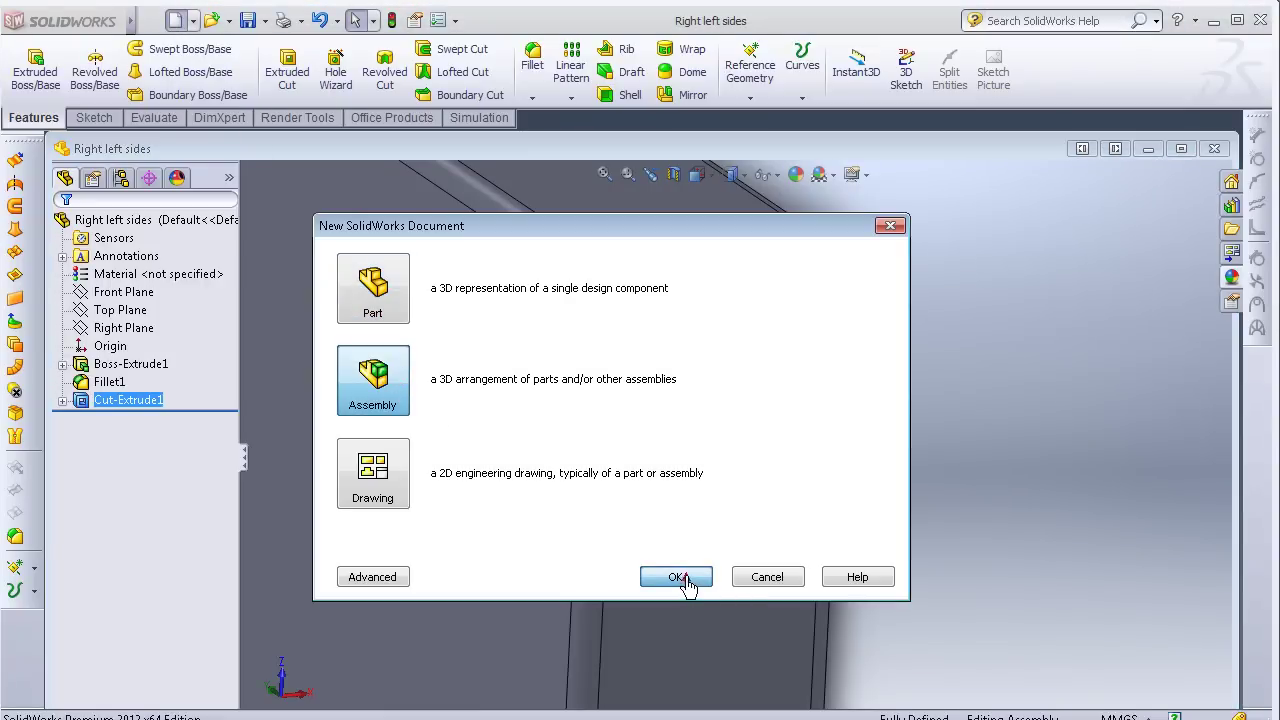
{"action": "left_click", "coordinate": [716, 587]}
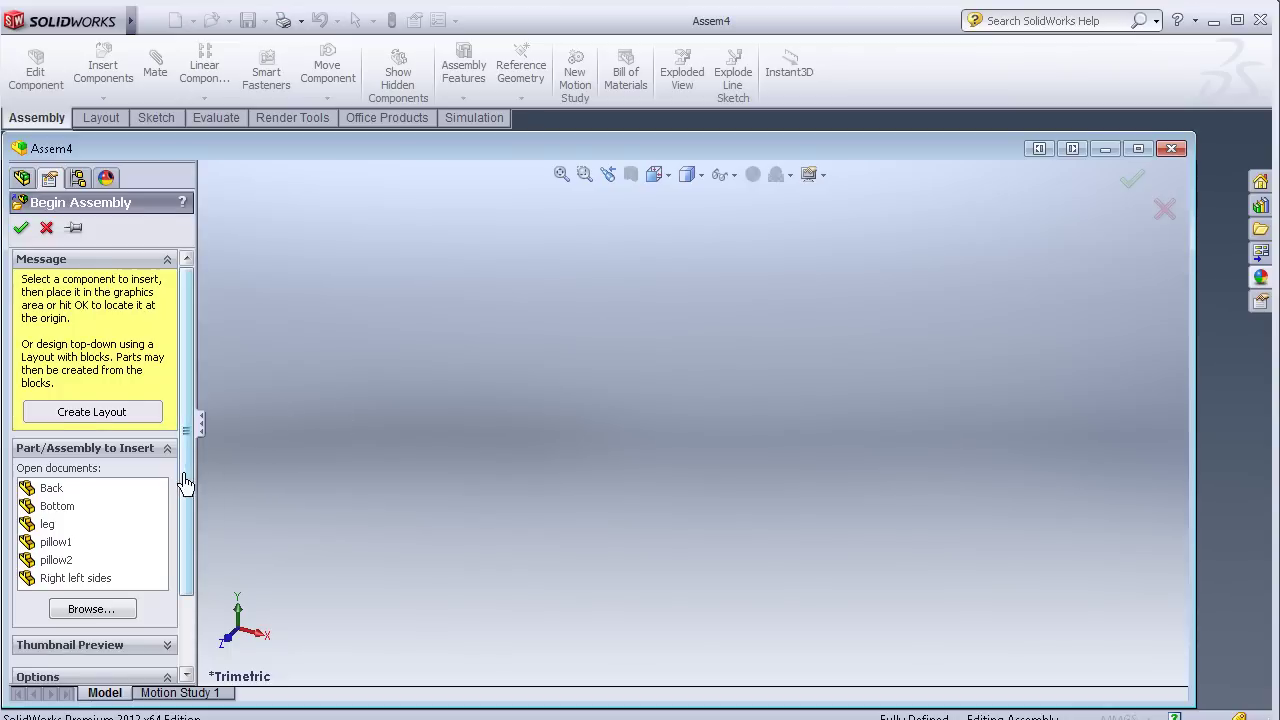
- Place the Bottom part, then the Back part above it
{"action": "left_click_drag", "start_coordinate": [185, 484], "coordinate": [193, 512]}
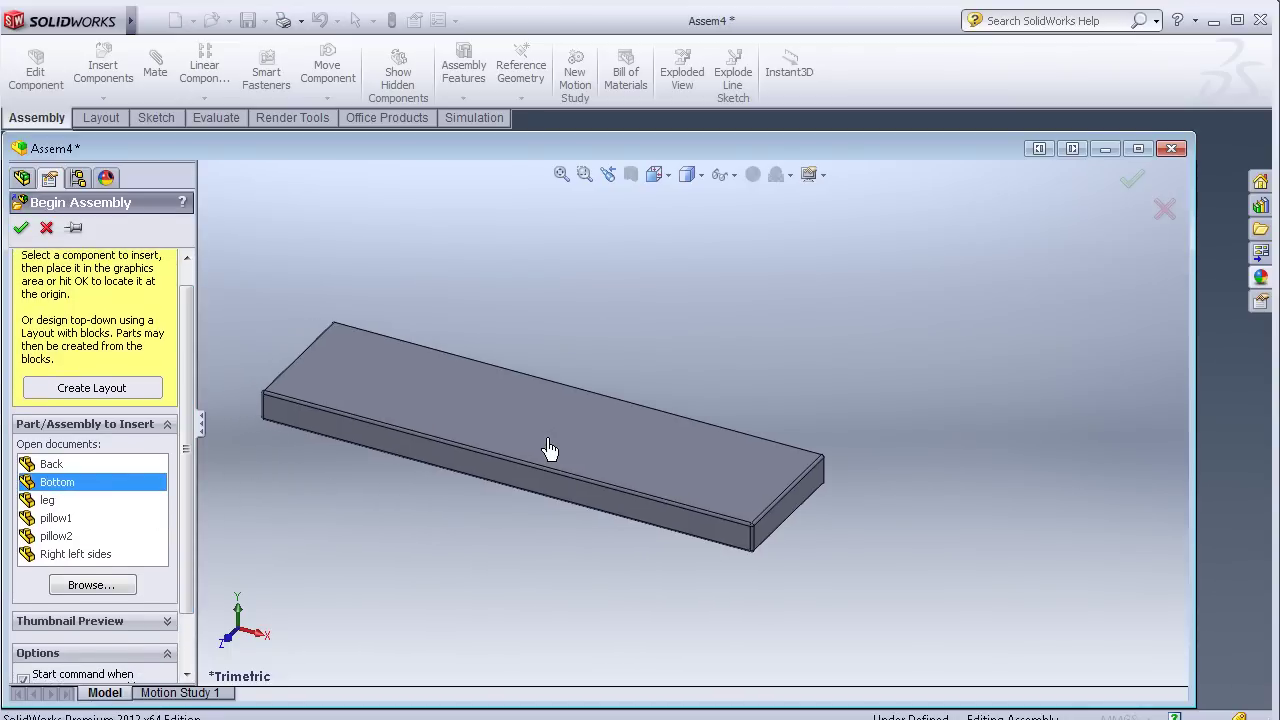
{"action": "left_click", "coordinate": [688, 467]}
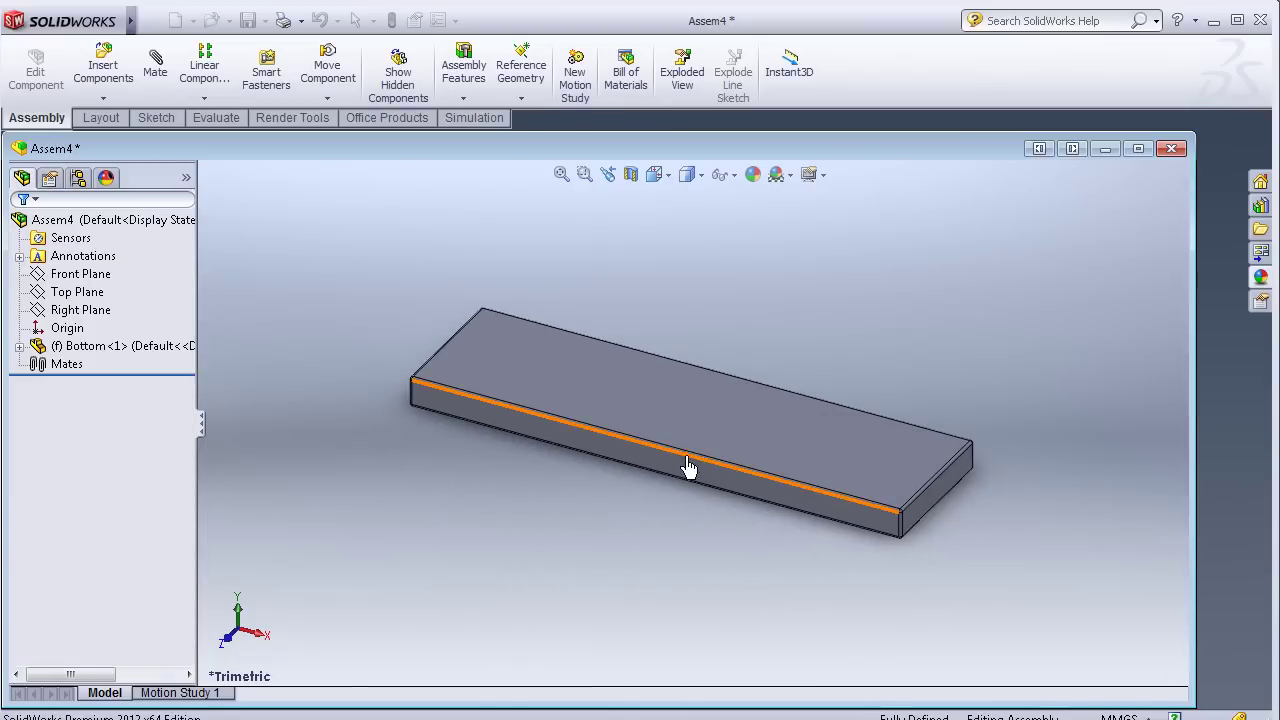
{"action": "left_click", "coordinate": [102, 72]}
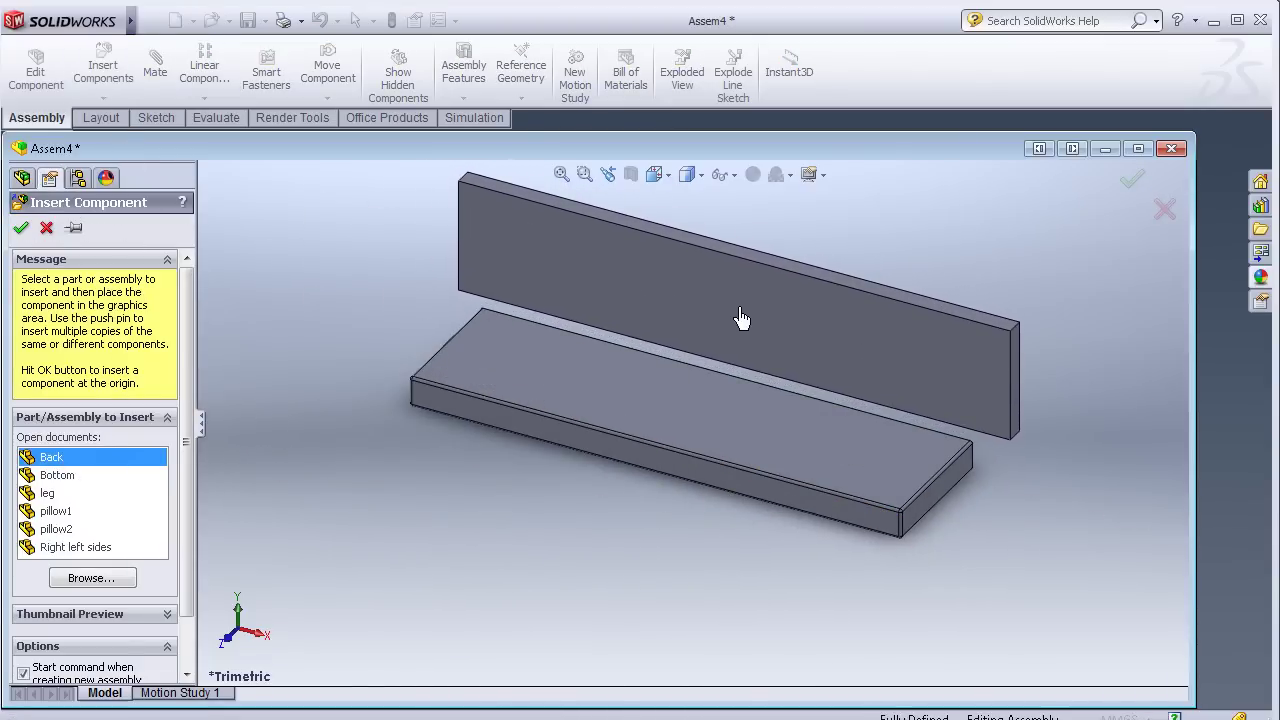
{"action": "left_click", "coordinate": [739, 318]}
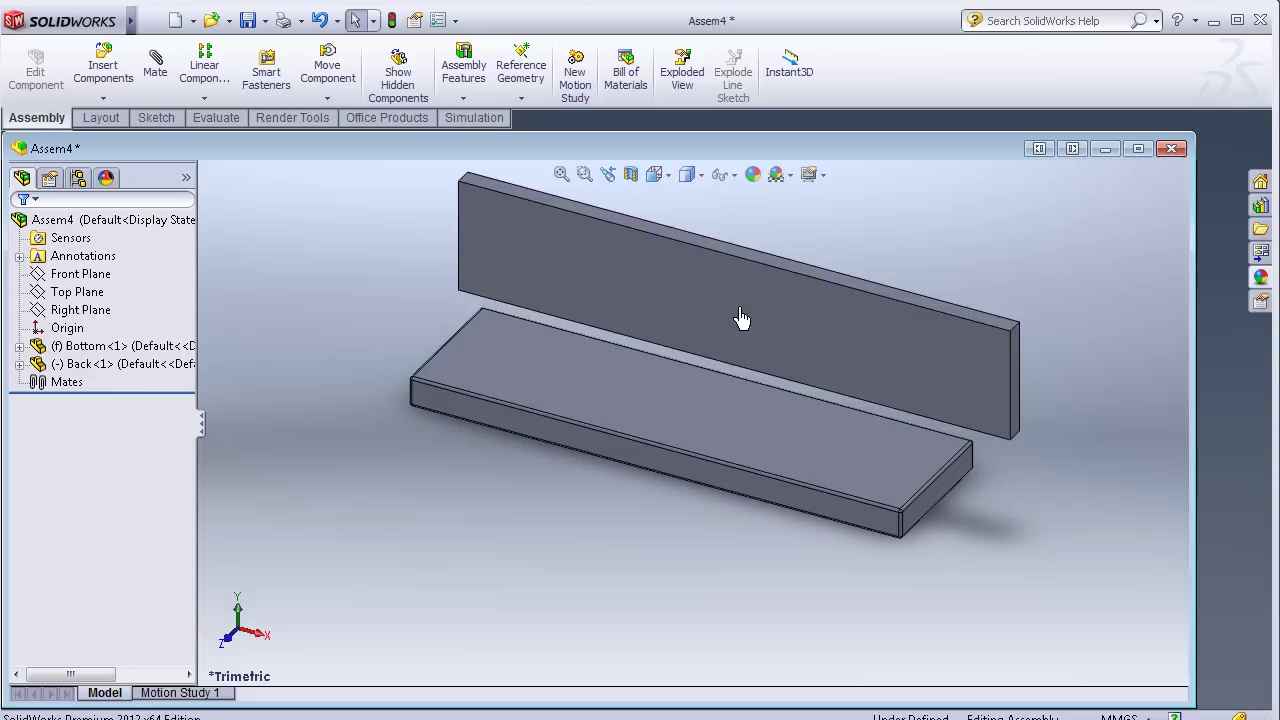
- Insert Right left sides at the left end and Ctrl-drag a copy to the right end
{"action": "left_click", "coordinate": [102, 70]}
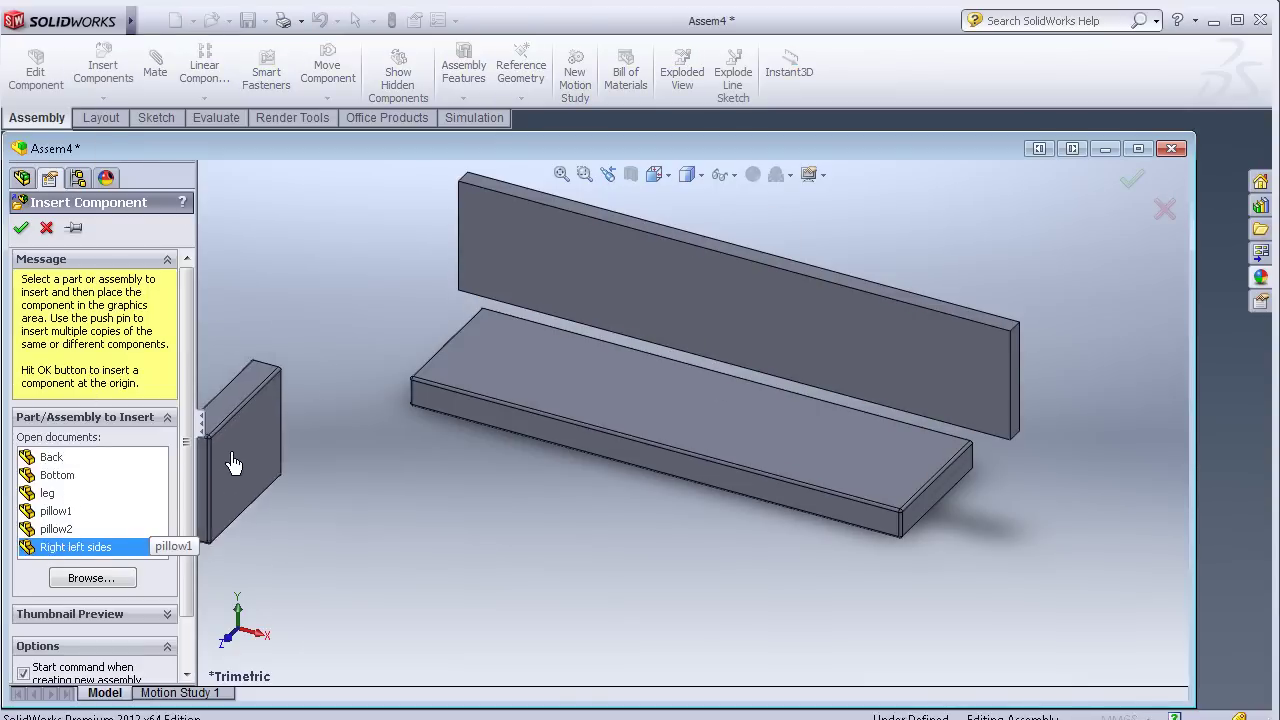
{"action": "left_click", "coordinate": [357, 333]}
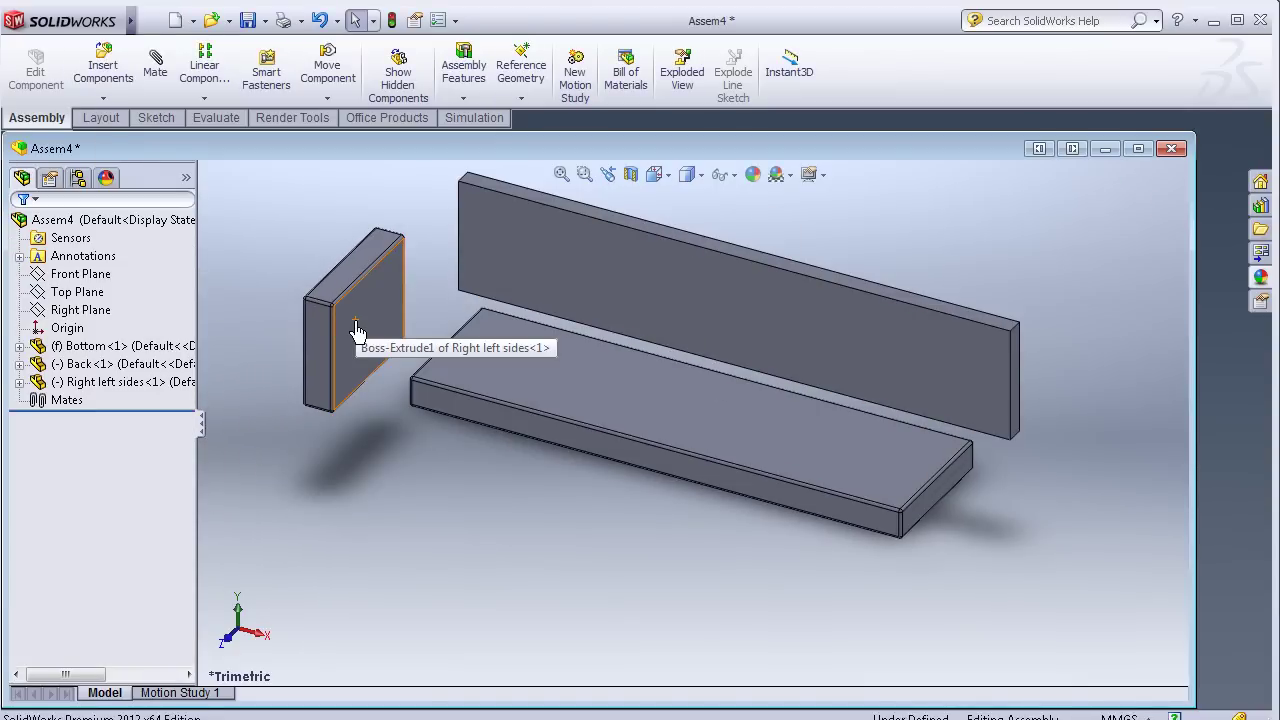
{"action": "left_click_drag", "start_coordinate": [357, 333], "coordinate": [1010, 524], "text": "ctrl"}
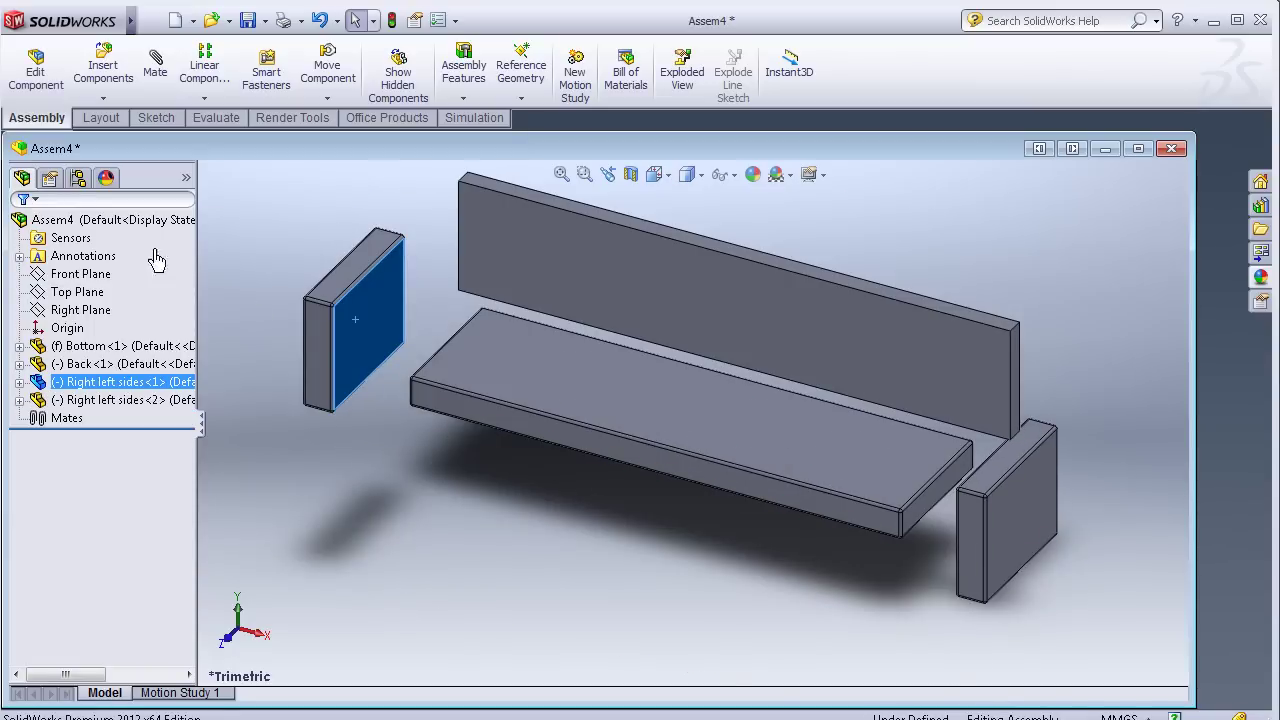
{"action": "left_click", "coordinate": [103, 65]}
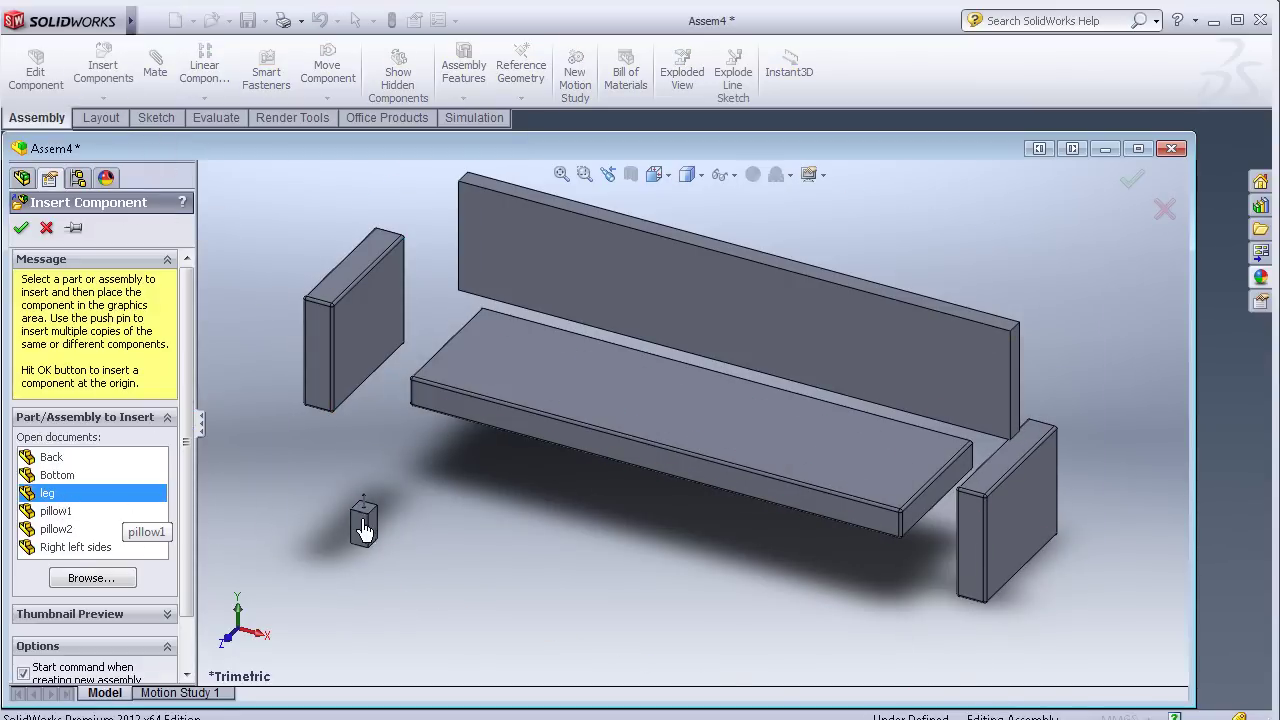
- Place the leg part below the base and Ctrl-drag copies to make four legs
{"action": "left_click", "coordinate": [398, 515]}
{"action": "left_click_drag", "start_coordinate": [398, 512], "coordinate": [858, 597], "text": "ctrl"}
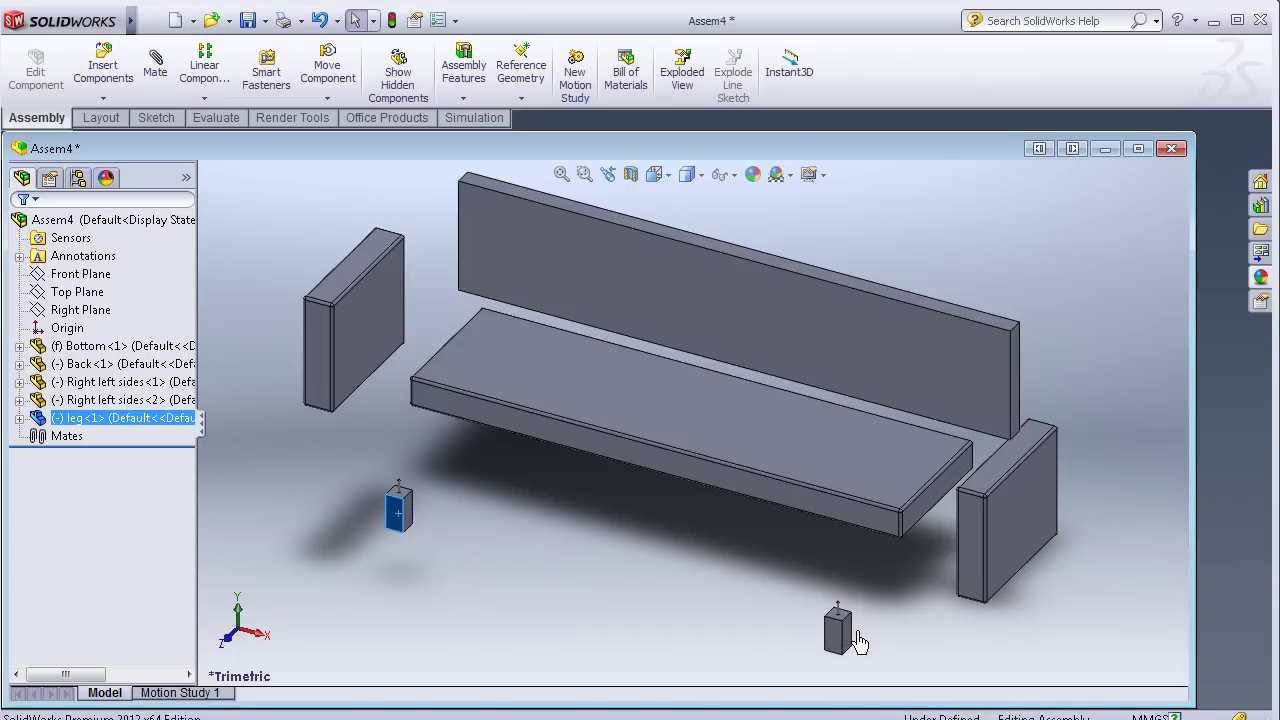
{"action": "left_click_drag", "start_coordinate": [858, 643], "coordinate": [872, 625], "text": "ctrl"}
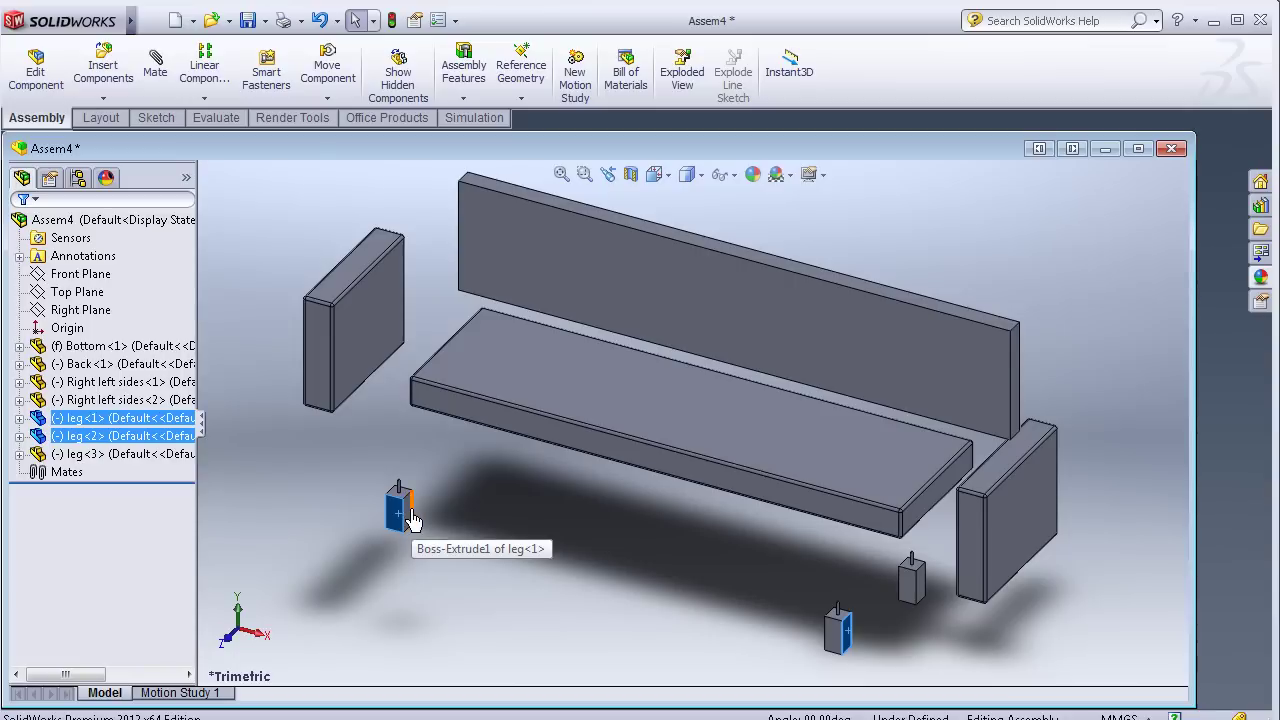
{"action": "left_click_drag", "start_coordinate": [410, 520], "coordinate": [398, 538]}
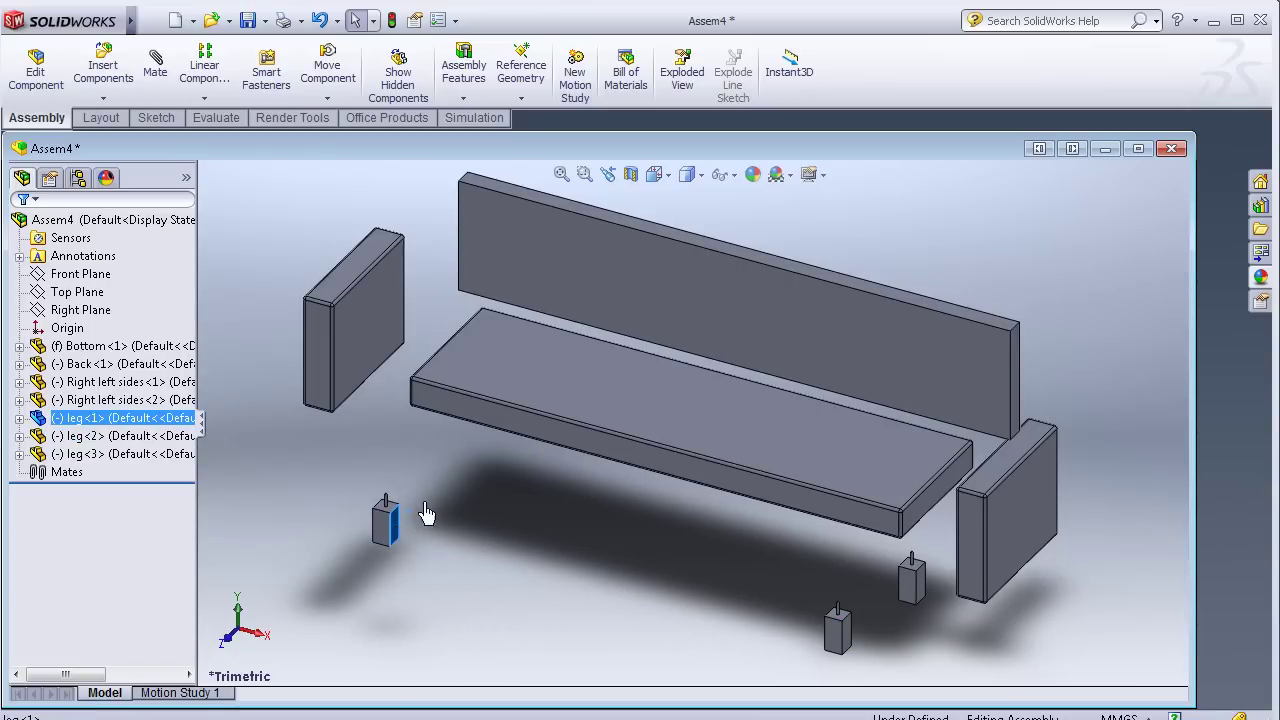
{"action": "left_click_drag", "start_coordinate": [426, 513], "coordinate": [441, 476], "text": "ctrl"}
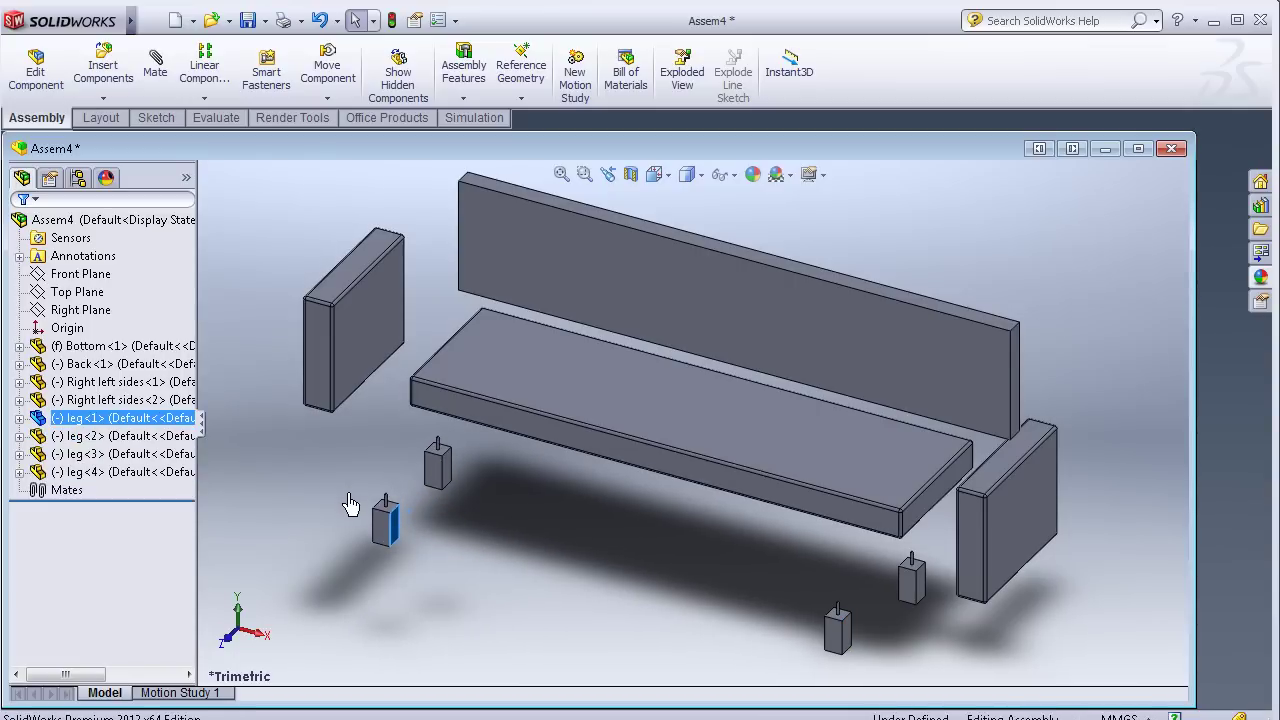
{"action": "left_click", "coordinate": [94, 88]}
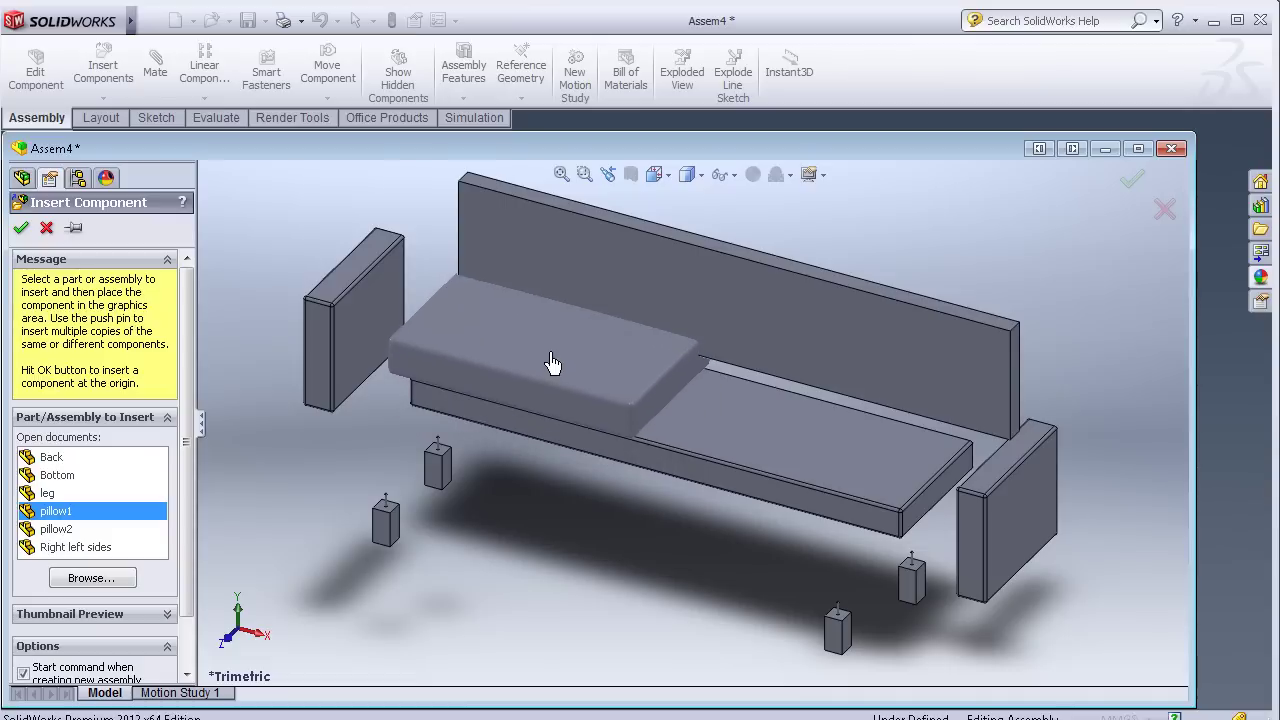
- Place a pillow1 seat cushion on the base and copy it beside the first
{"action": "key", "text": "f"}
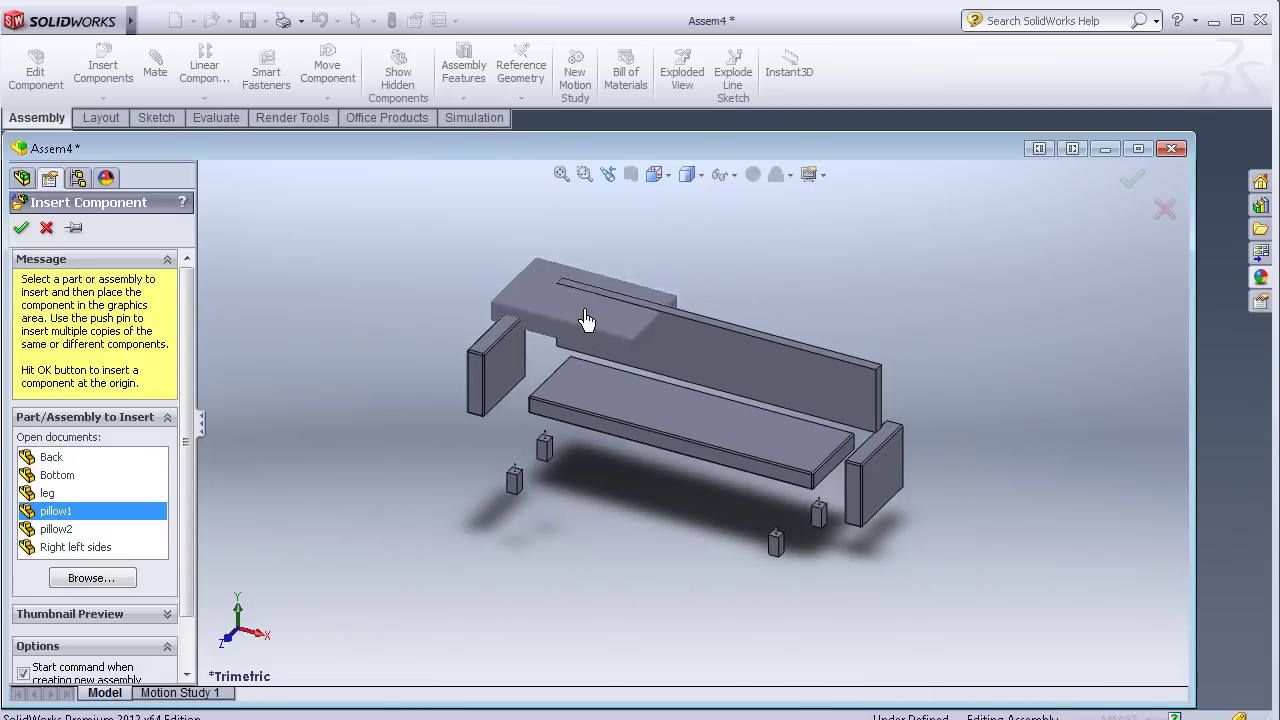
{"action": "left_click", "coordinate": [637, 437]}
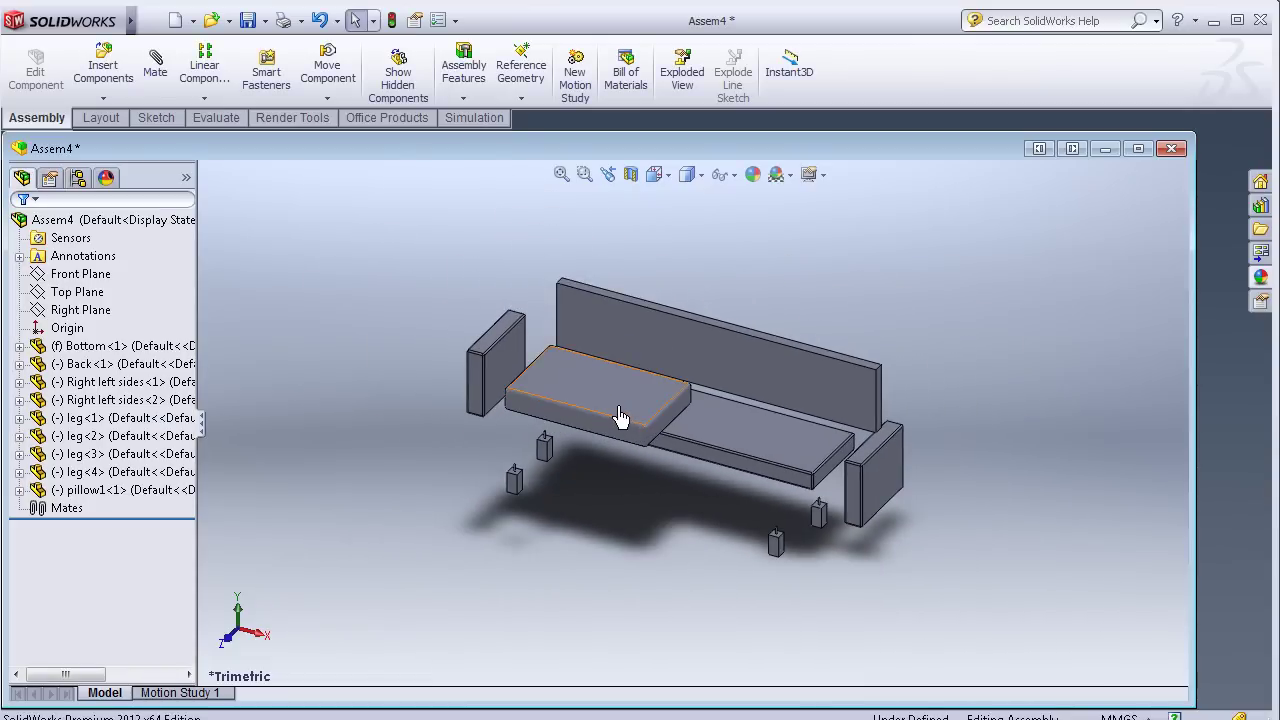
{"action": "left_click", "coordinate": [628, 414]}
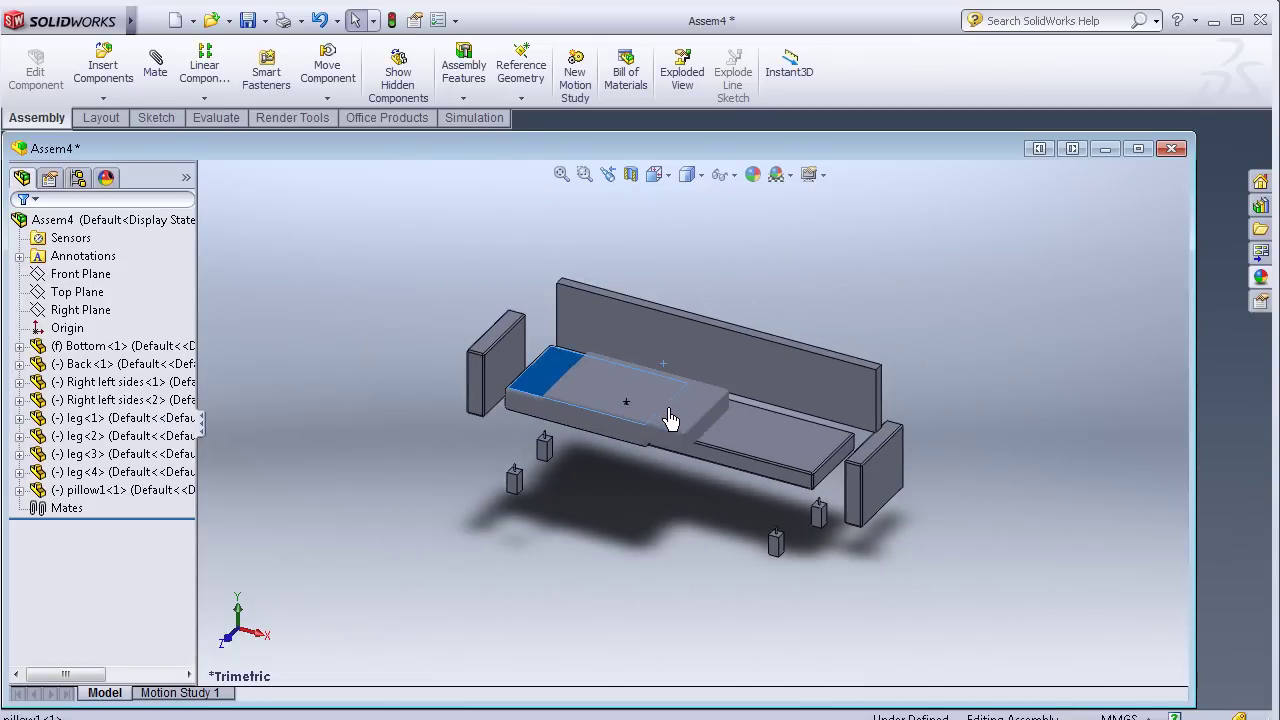
{"action": "left_click_drag", "start_coordinate": [671, 423], "coordinate": [745, 457], "text": "ctrl"}
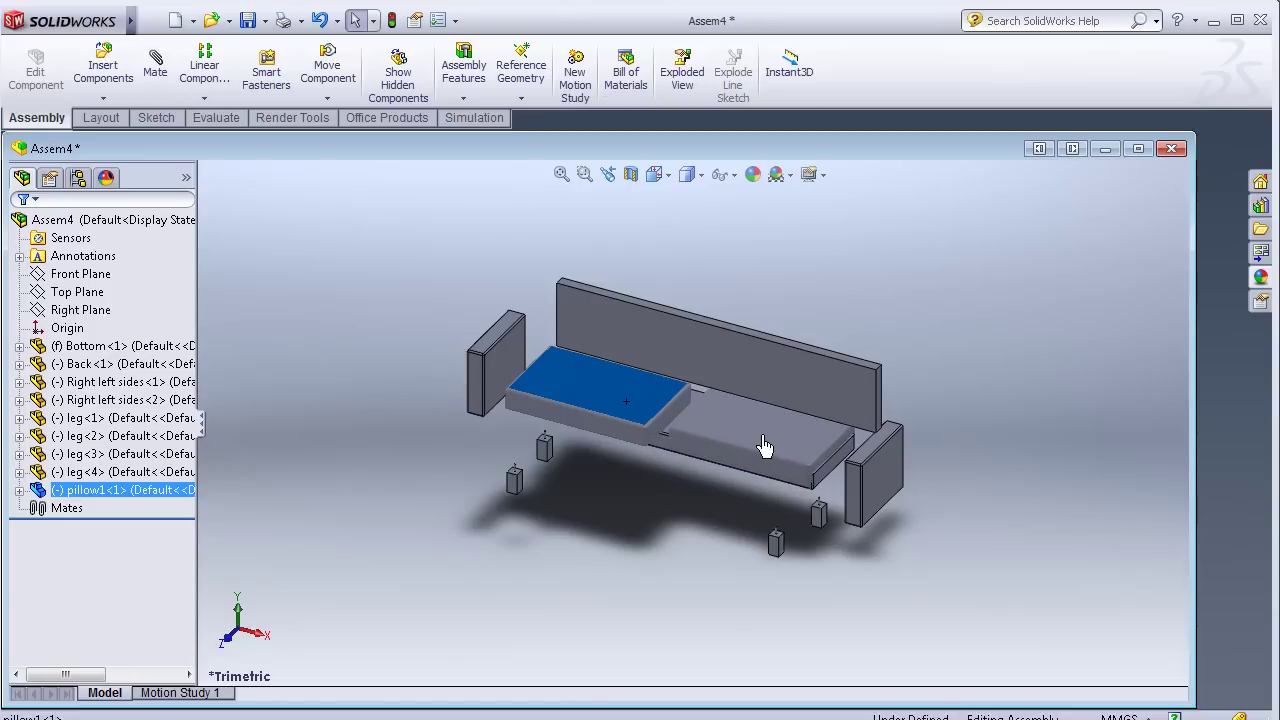
{"action": "left_click_drag", "start_coordinate": [735, 470], "coordinate": [692, 473], "text": "ctrl"}
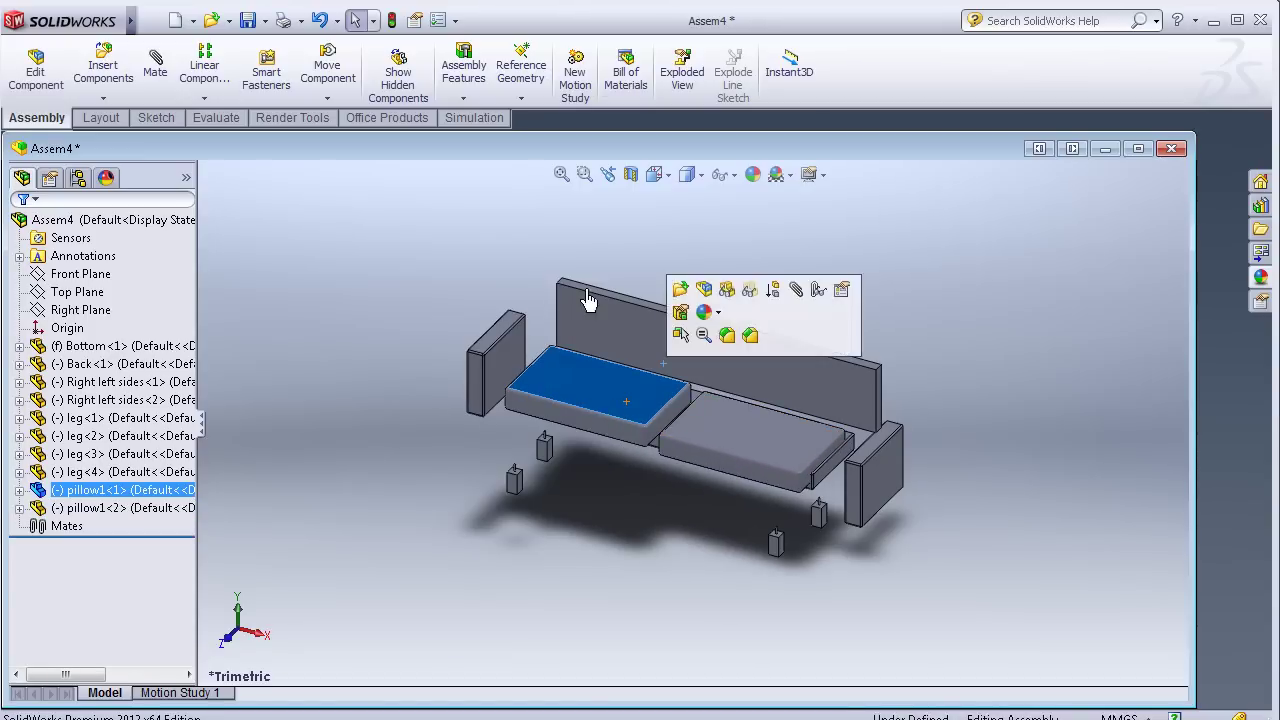
- Insert a pillow2 back cushion above the sofa and copy it beside the first
{"action": "left_click", "coordinate": [99, 90]}
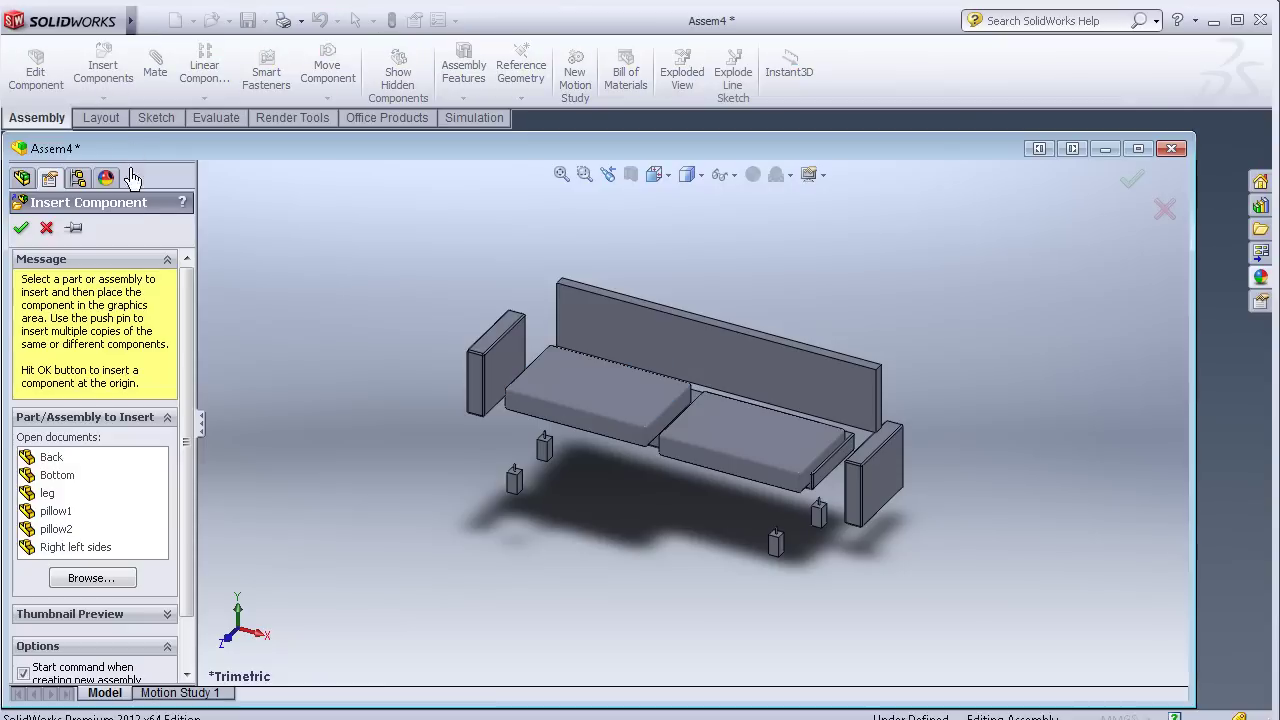
{"action": "left_click", "coordinate": [72, 533]}
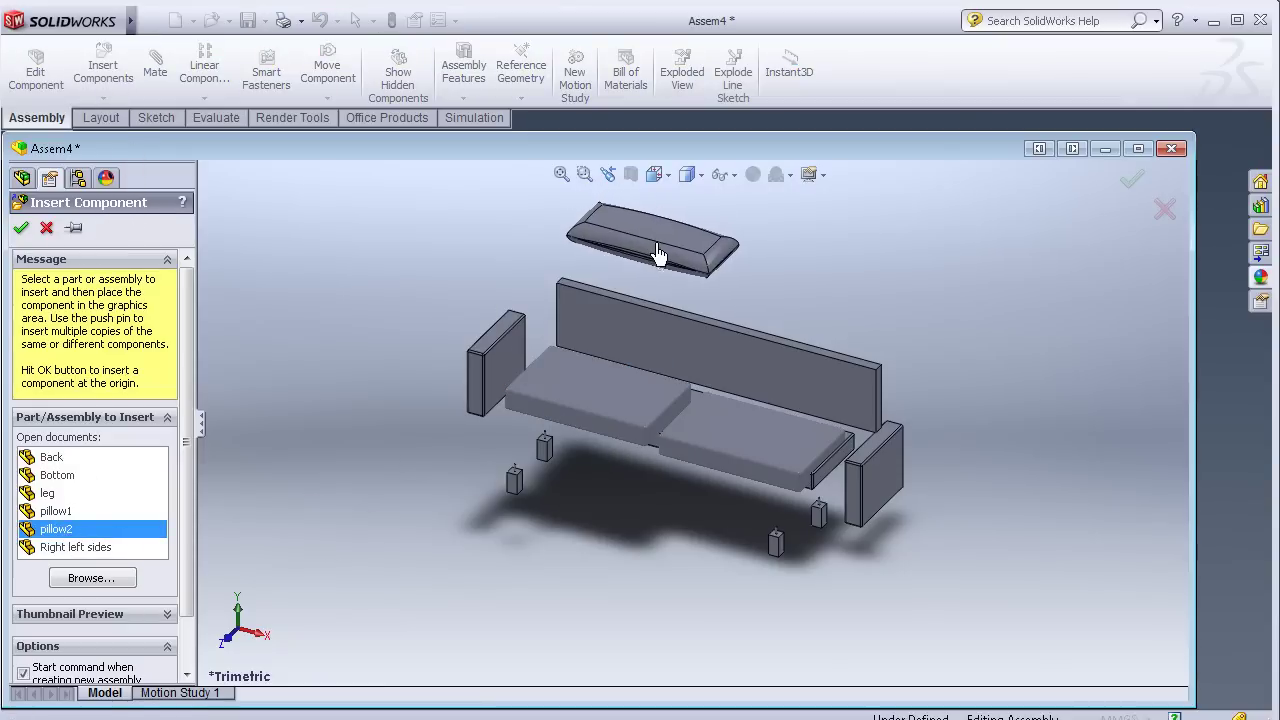
{"action": "left_click", "coordinate": [657, 255]}
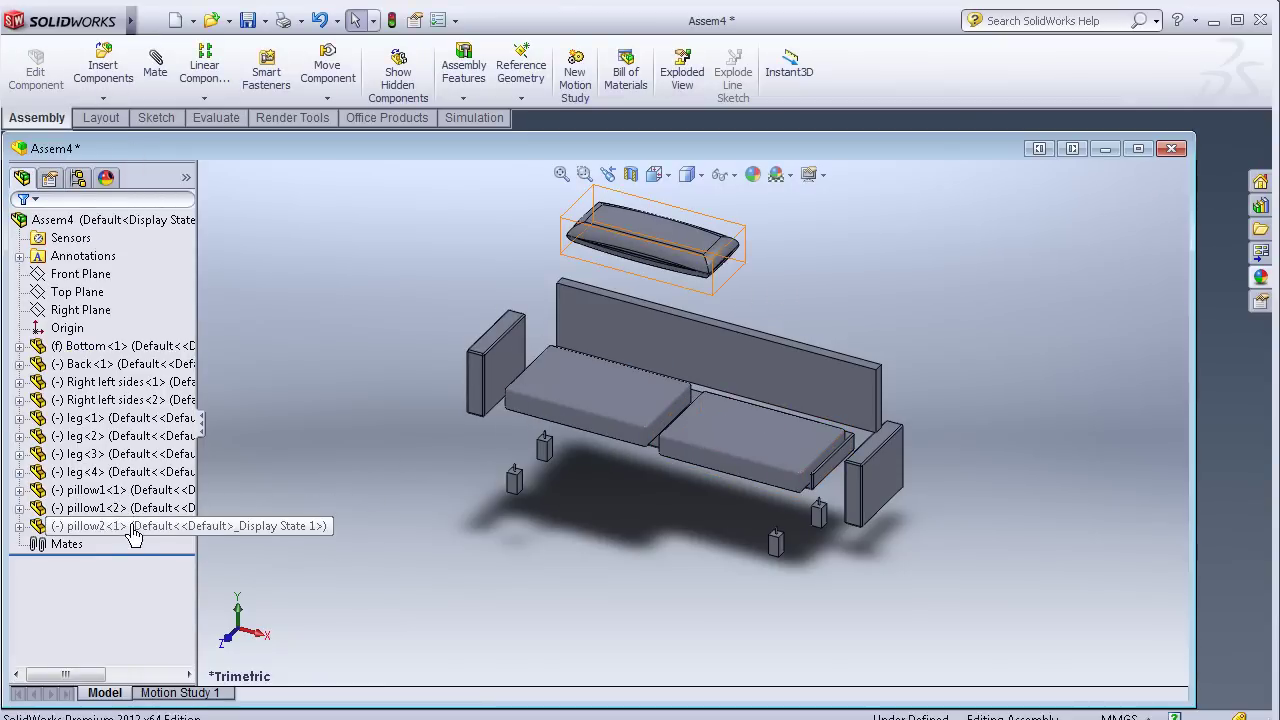
{"action": "mouse_move", "coordinate": [677, 205]}
{"action": "left_mouse_down"}
{"action": "mouse_move", "coordinate": [703, 244]}
{"action": "mouse_move", "coordinate": [812, 296]}
{"action": "left_mouse_up"}
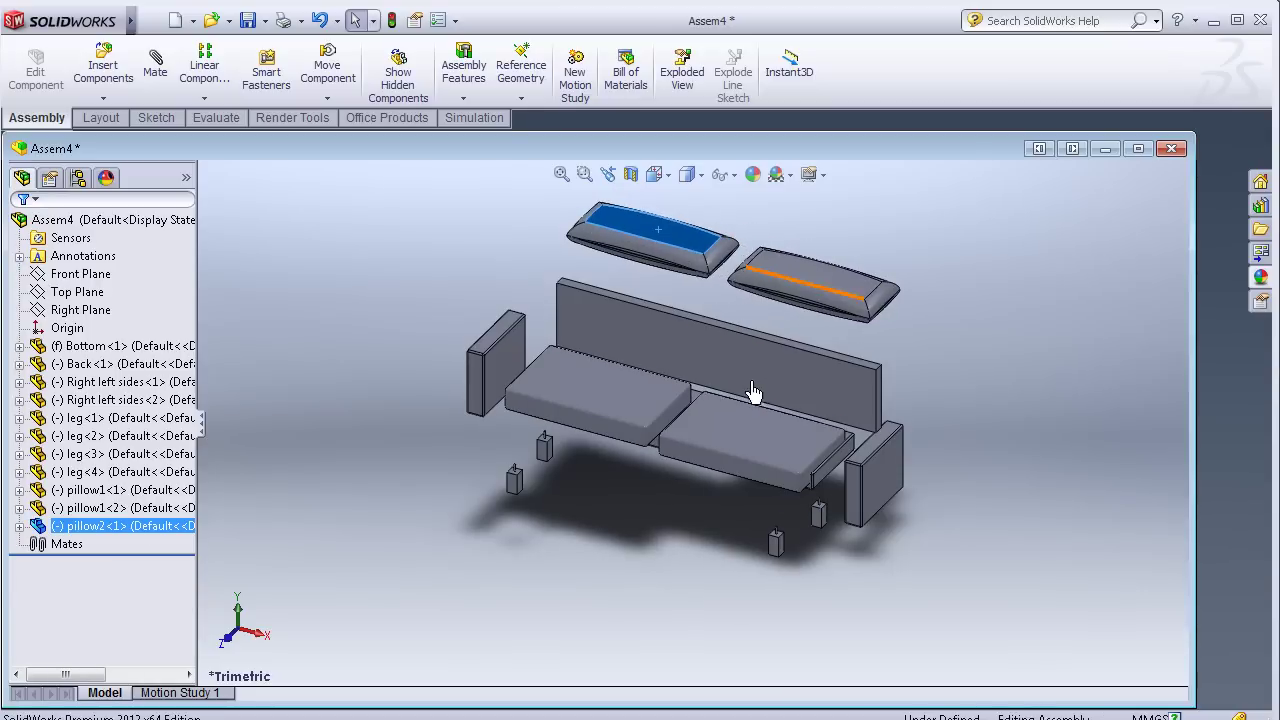
{"action": "left_click_drag", "start_coordinate": [815, 290], "coordinate": [600, 390], "text": "ctrl"}
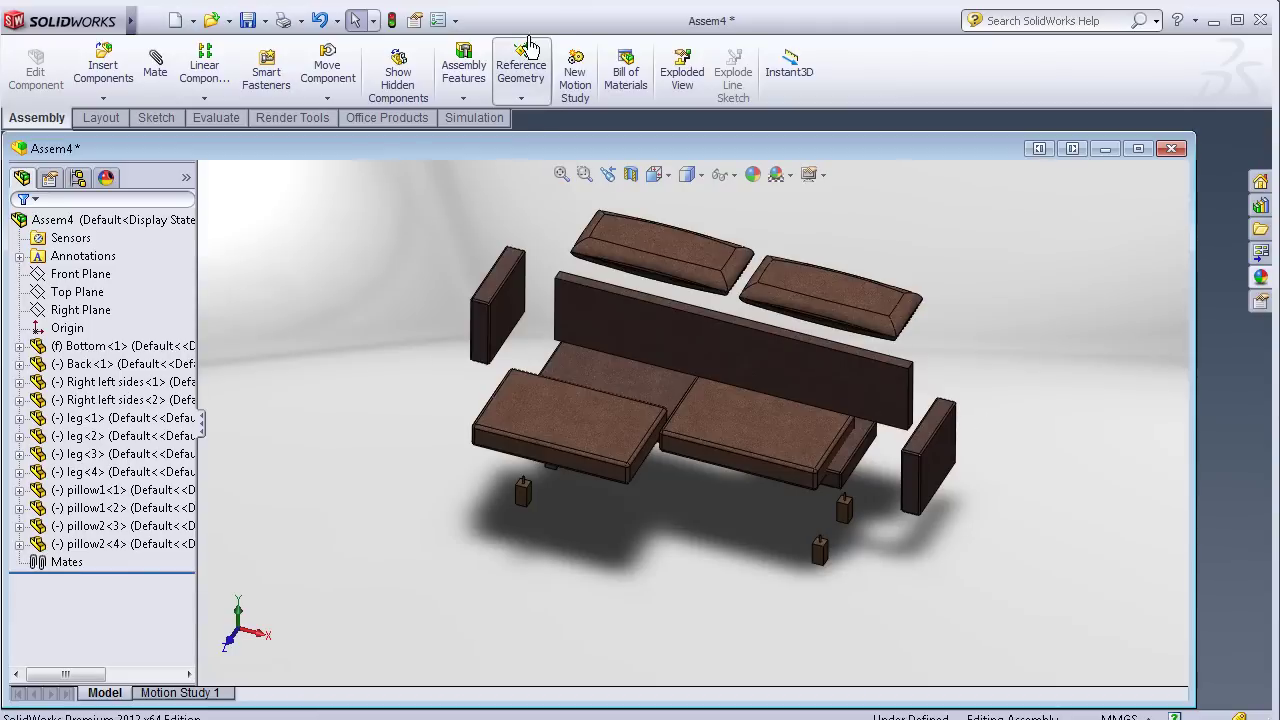
- Reposition the left seat cushion up and to the left
{"action": "scroll", "coordinate": [330, 377], "scroll_direction": "down", "scroll_amount": 2}
{"action": "scroll", "coordinate": [791, 535], "scroll_direction": "down", "scroll_amount": 2}
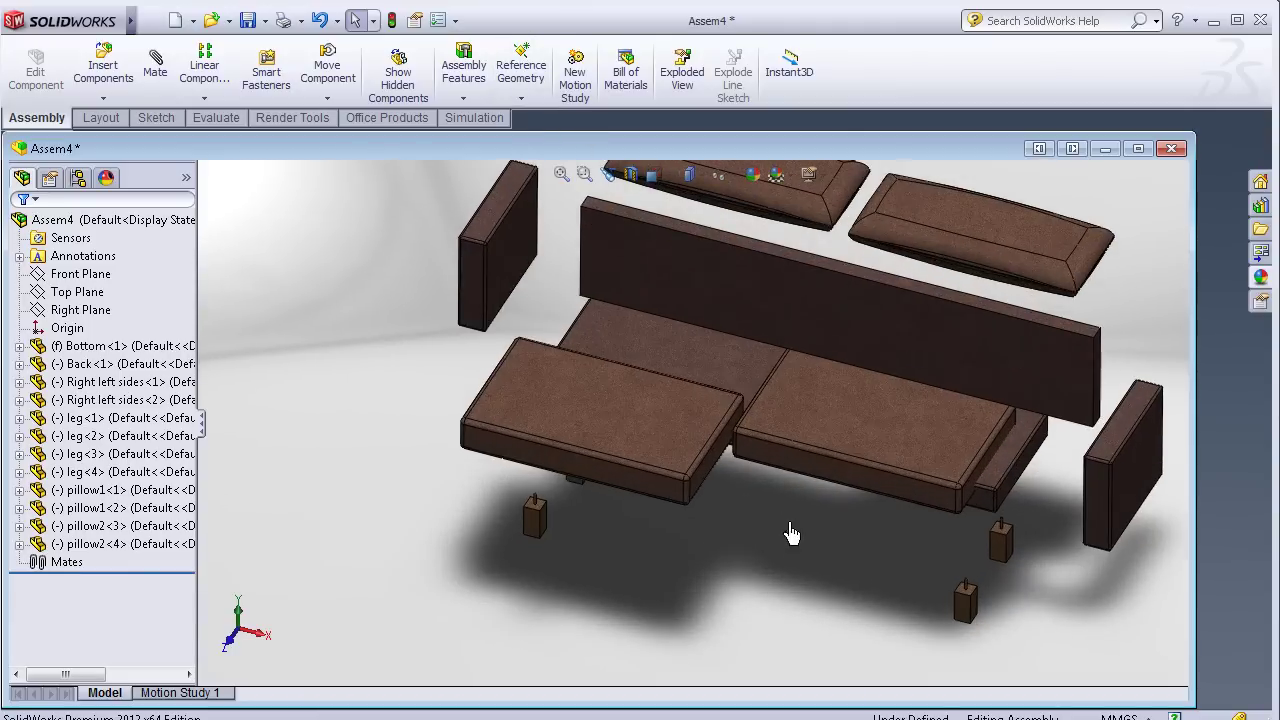
{"action": "left_click", "coordinate": [663, 455]}
{"action": "left_click", "coordinate": [729, 580]}
{"action": "scroll", "coordinate": [1068, 365], "scroll_direction": "up", "scroll_amount": 2}
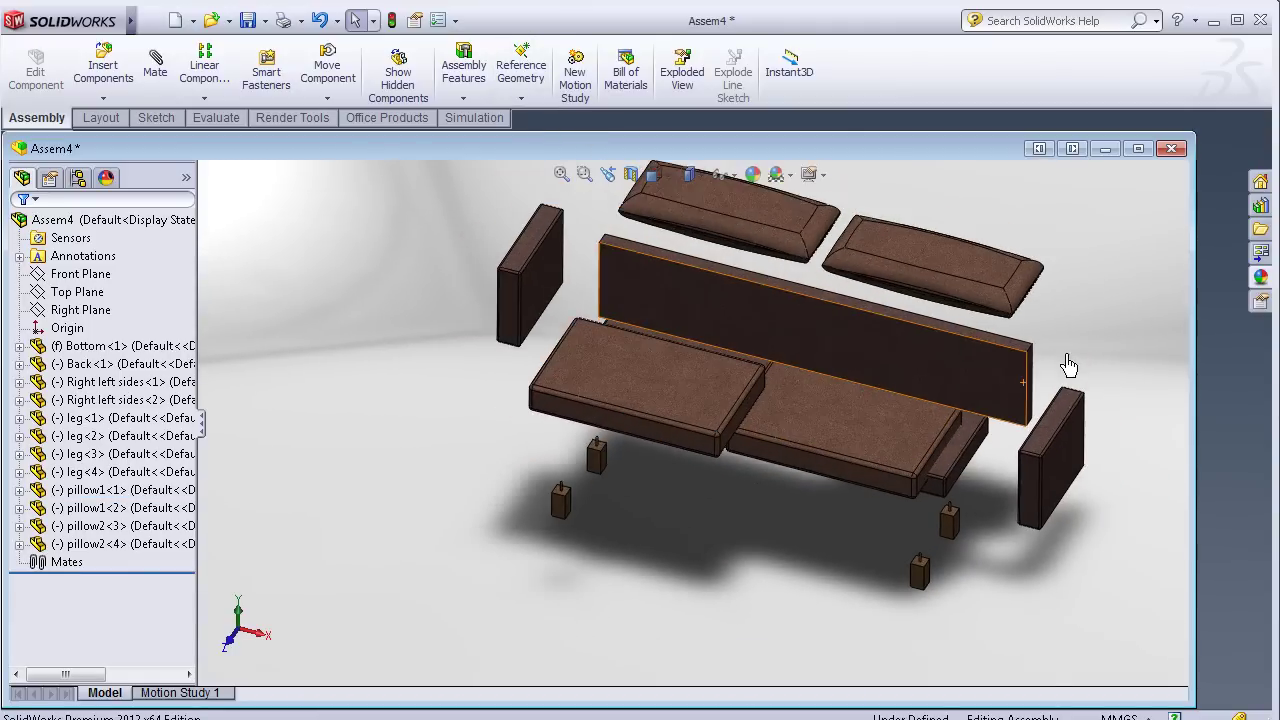
{"action": "middle_click_drag", "start_coordinate": [1057, 357], "coordinate": [1011, 371]}
{"action": "scroll", "coordinate": [1057, 371], "scroll_direction": "down", "scroll_amount": 2}
{"action": "scroll", "coordinate": [1000, 410], "scroll_direction": "down", "scroll_amount": 2}
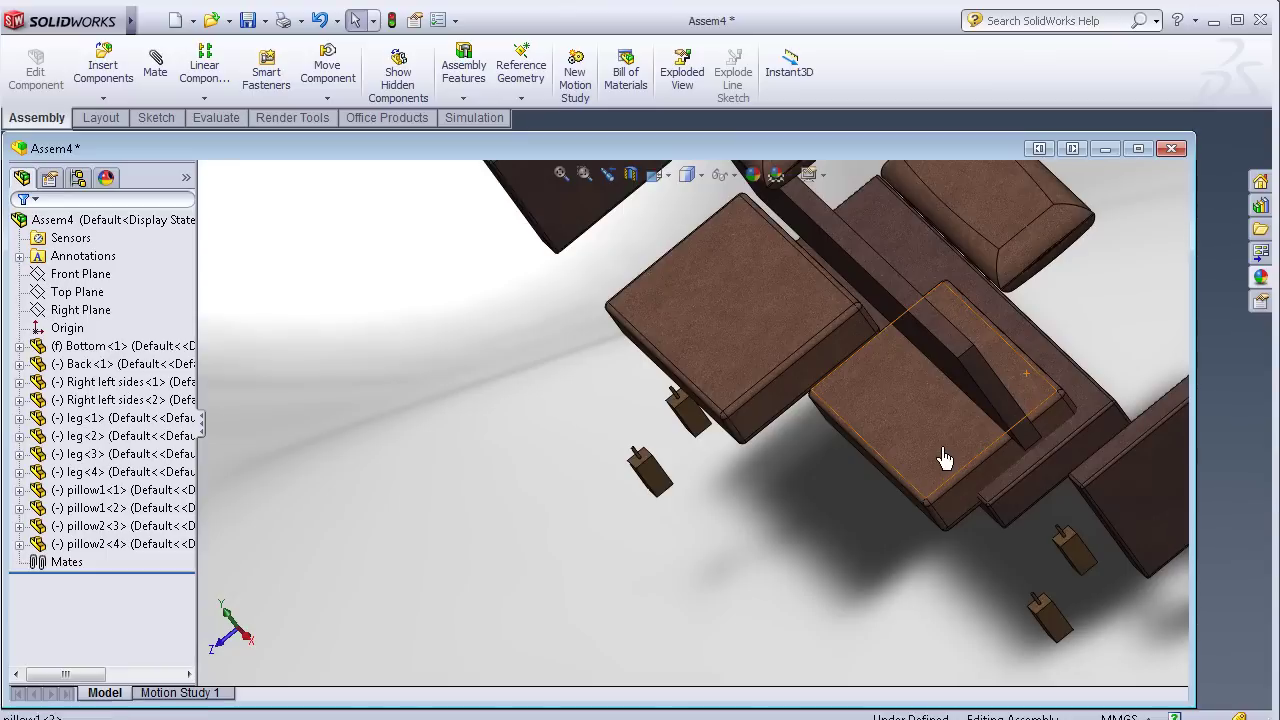
{"action": "left_click_drag", "start_coordinate": [945, 458], "coordinate": [540, 448]}
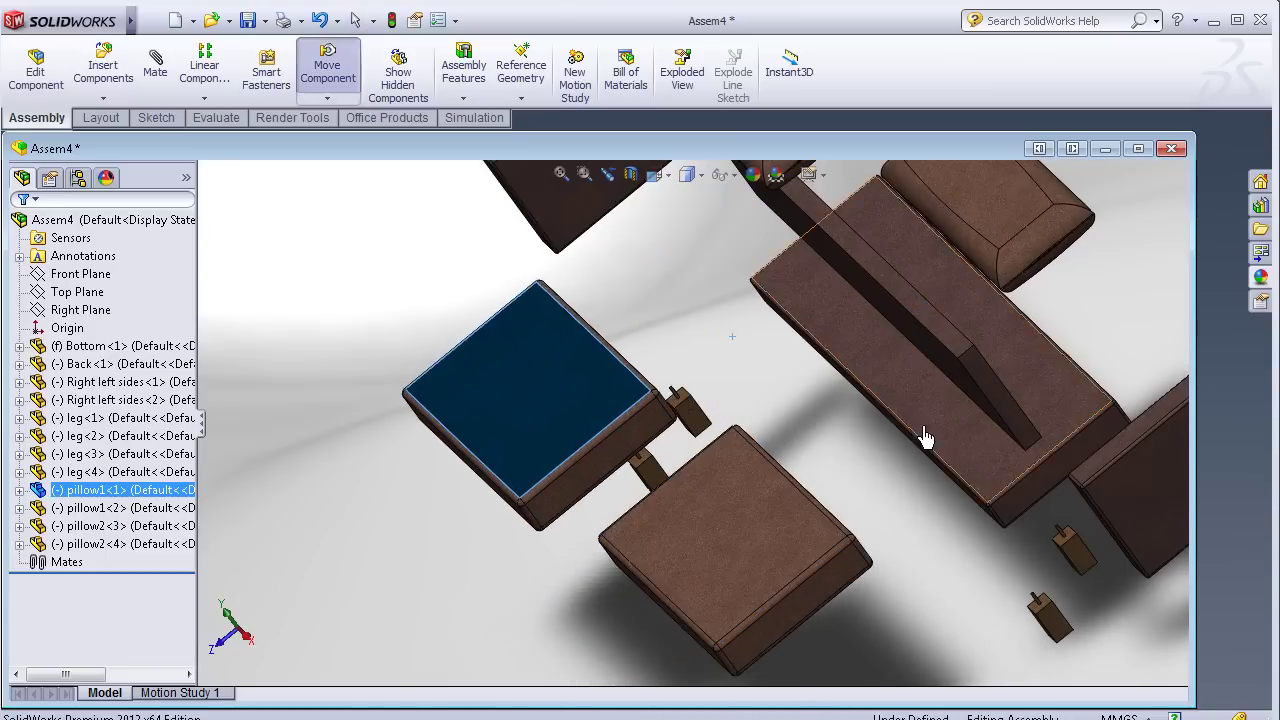
- Exit Move Component and select the Back panel to begin a mate
{"action": "key", "text": "Escape"}
{"action": "left_click", "coordinate": [960, 392]}
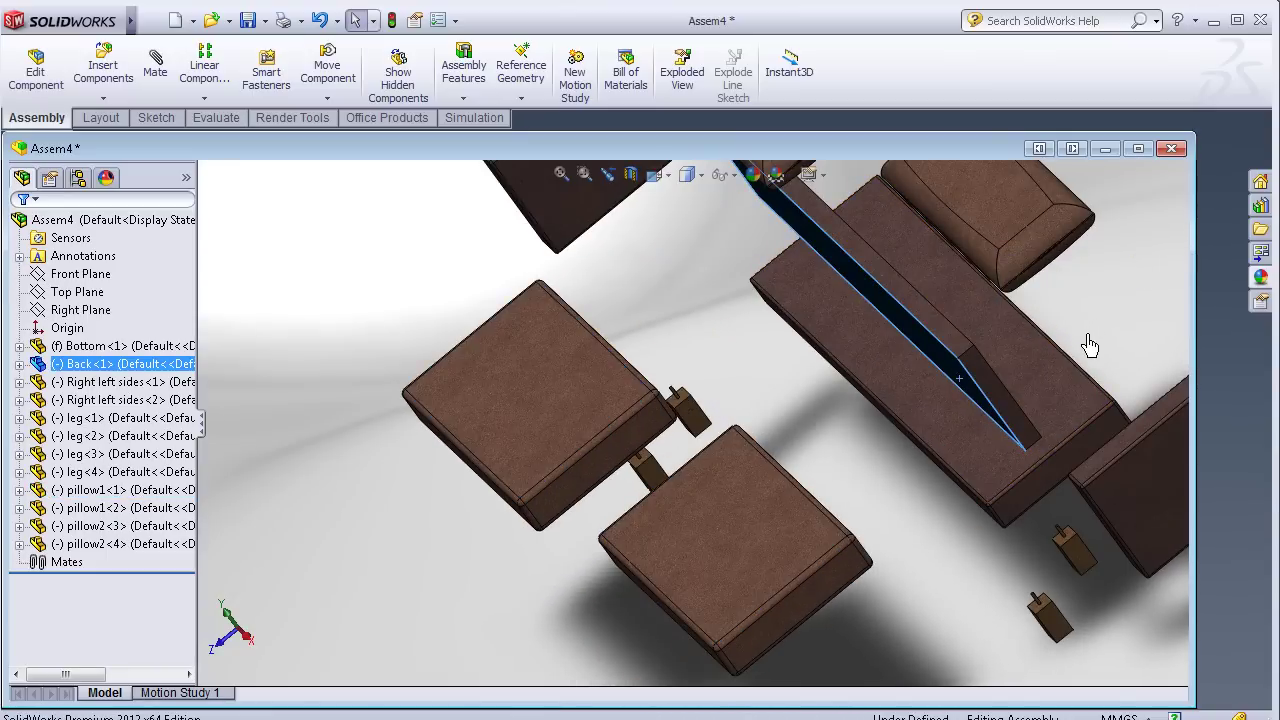
{"action": "mouse_move", "coordinate": [1090, 345]}
{"action": "middle_mouse_down"}
{"action": "mouse_move", "coordinate": [1078, 381]}
{"action": "mouse_move", "coordinate": [1088, 423]}
{"action": "middle_mouse_up"}
- Mate the Back panel to the Bottom frame with three coincident mates
{"action": "left_click", "coordinate": [1078, 426]}
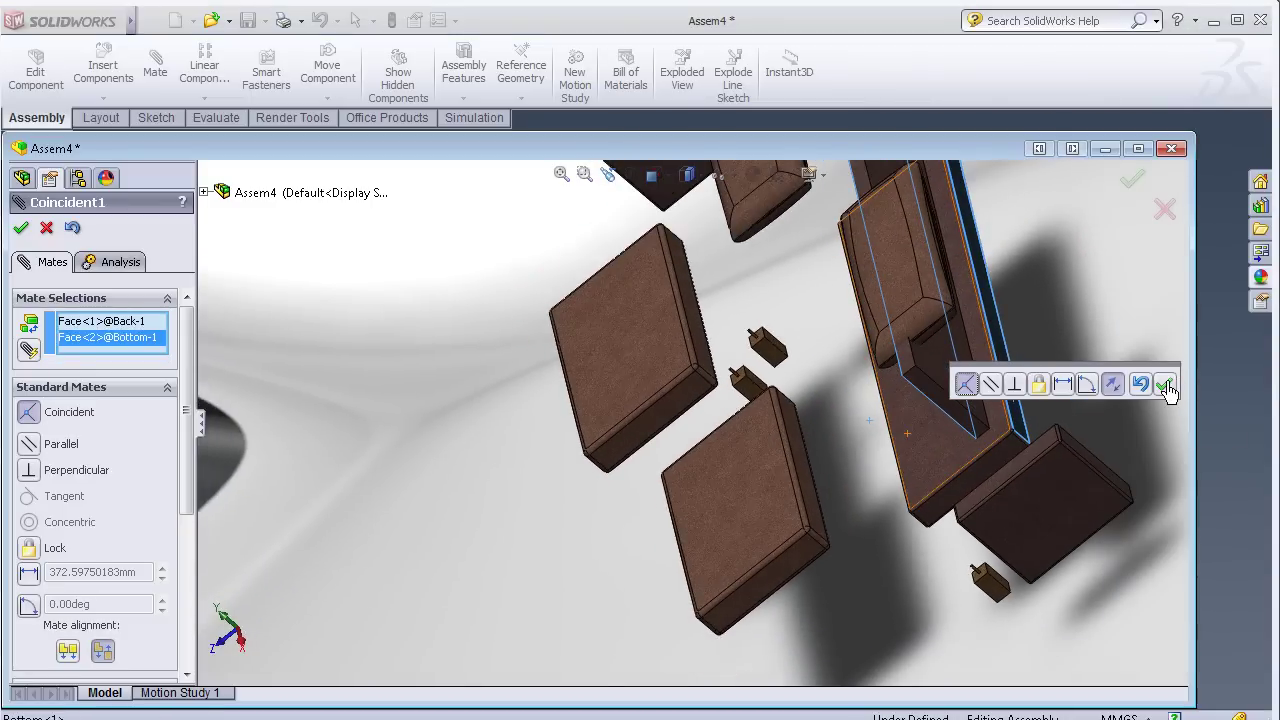
{"action": "left_click", "coordinate": [1166, 387]}
{"action": "mouse_move", "coordinate": [937, 437]}
{"action": "middle_mouse_down"}
{"action": "mouse_move", "coordinate": [994, 271]}
{"action": "mouse_move", "coordinate": [920, 270]}
{"action": "middle_mouse_up"}
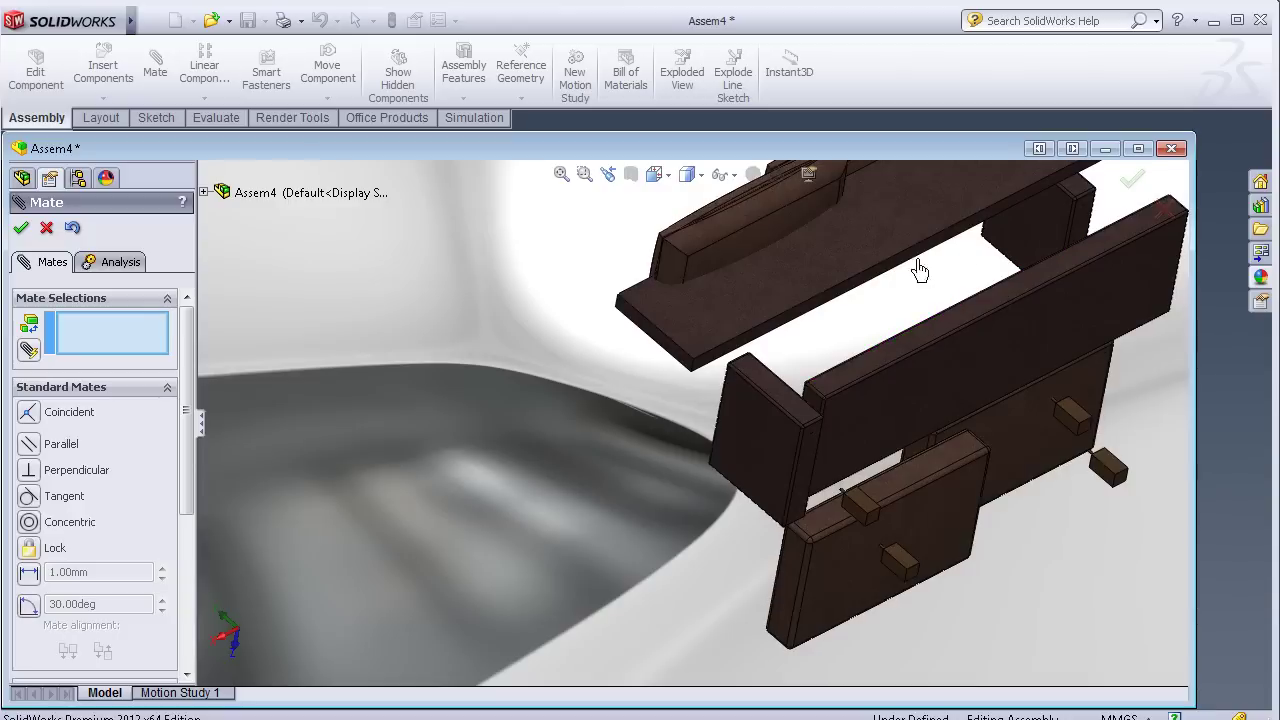
{"action": "left_click", "coordinate": [874, 286]}
{"action": "left_click", "coordinate": [918, 400]}
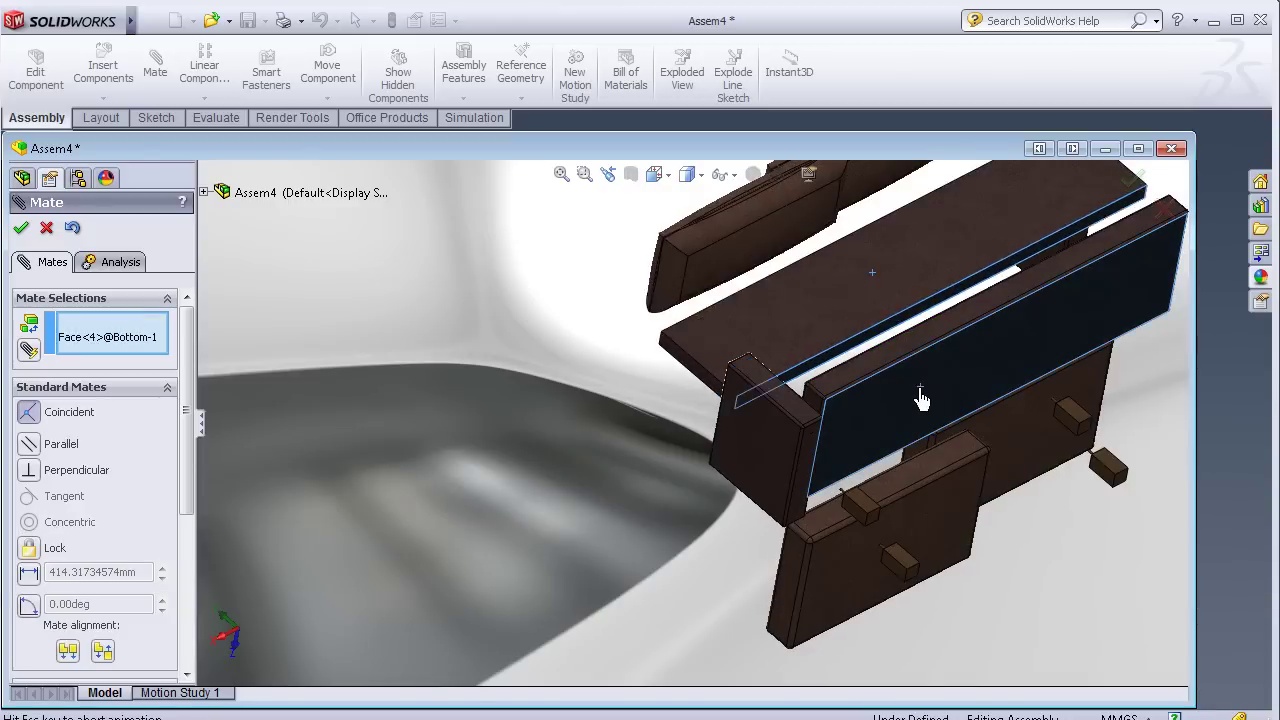
{"action": "left_click", "coordinate": [1144, 363]}
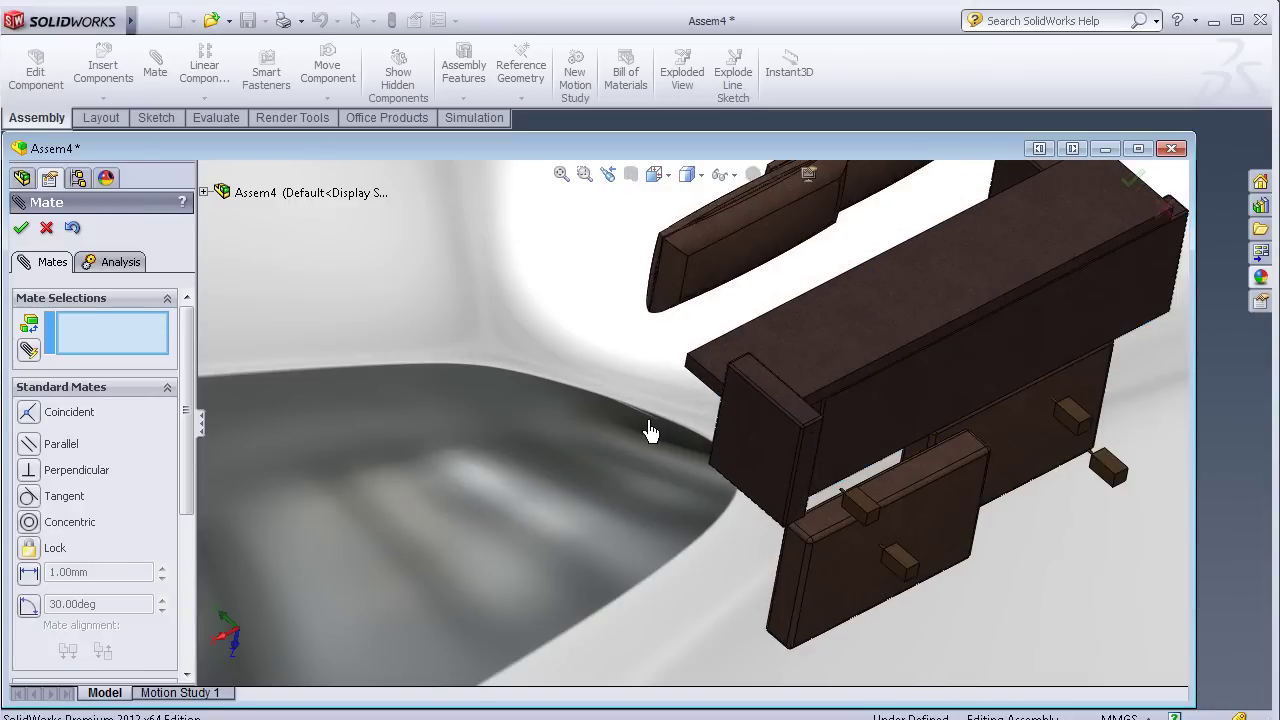
{"action": "middle_click_drag", "start_coordinate": [651, 429], "coordinate": [704, 420]}
{"action": "left_click_drag", "start_coordinate": [704, 421], "coordinate": [746, 591]}
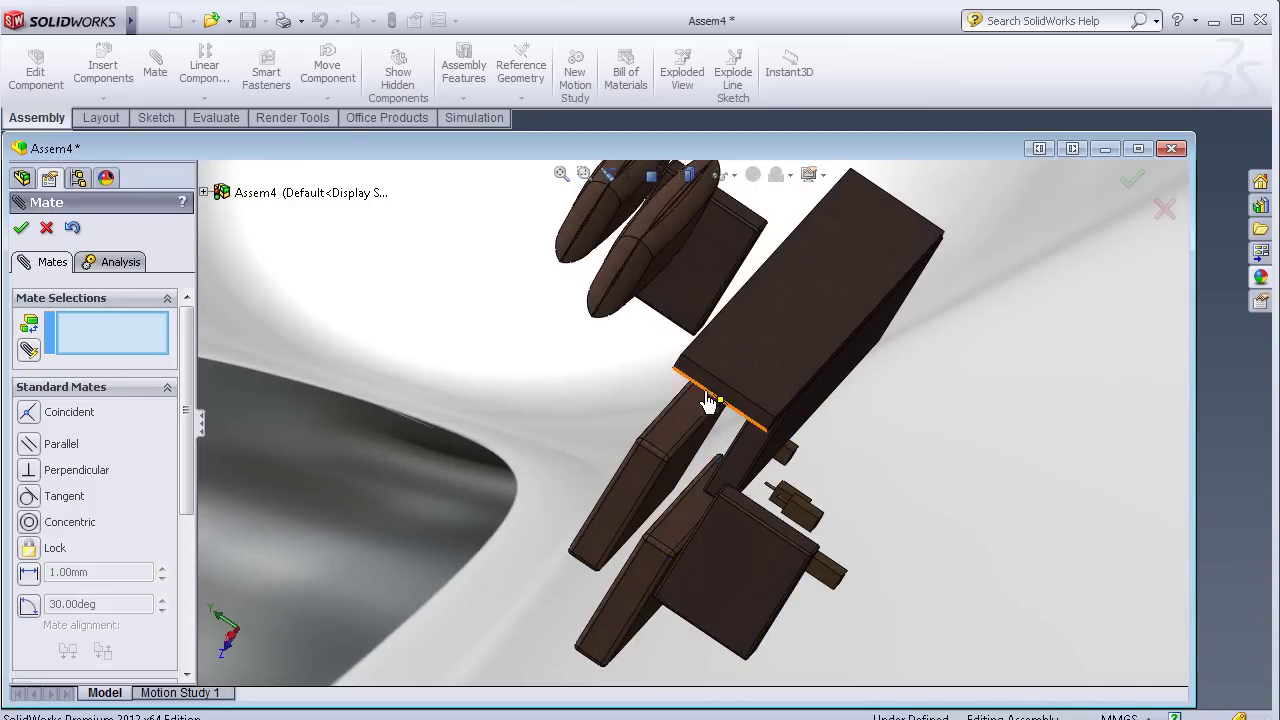
{"action": "left_click", "coordinate": [757, 469]}
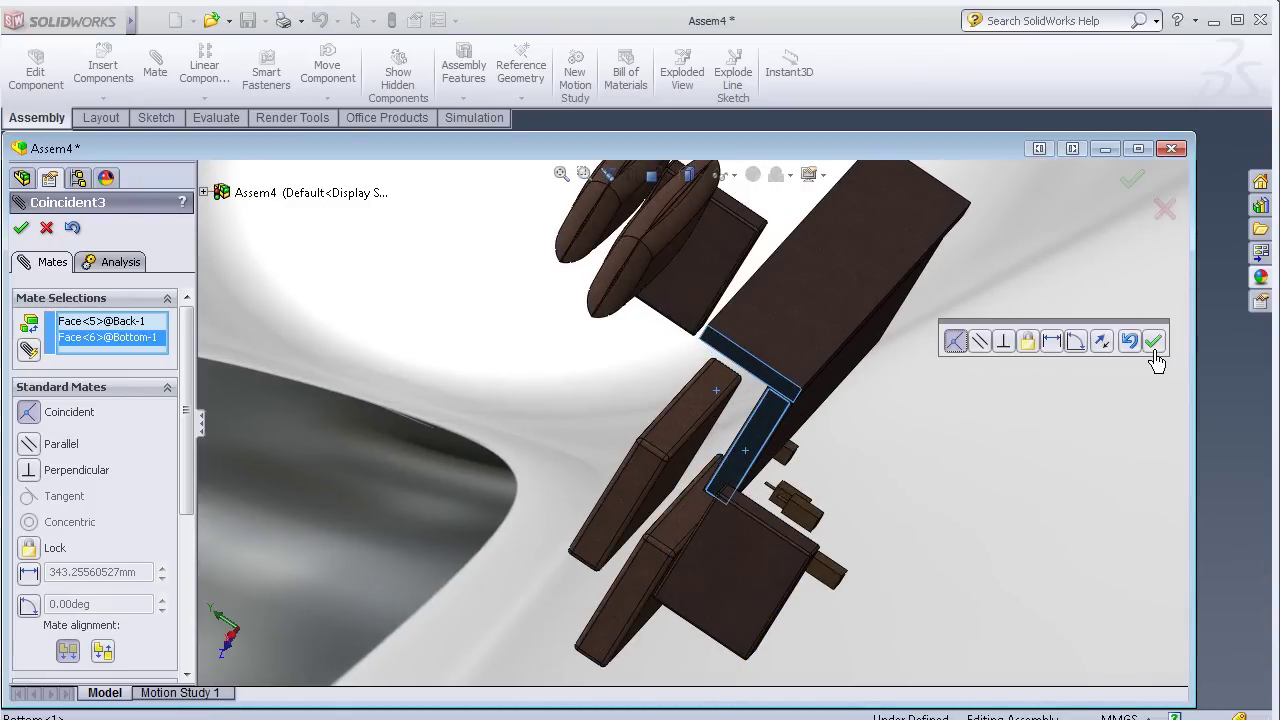
{"action": "left_click", "coordinate": [1153, 342]}
- Make the side panel's end faces coincident with the Bottom frame using two mates
{"action": "mouse_move", "coordinate": [571, 457]}
{"action": "middle_mouse_down"}
{"action": "mouse_move", "coordinate": [530, 467]}
{"action": "mouse_move", "coordinate": [523, 566]}
{"action": "mouse_move", "coordinate": [571, 617]}
{"action": "middle_mouse_up"}
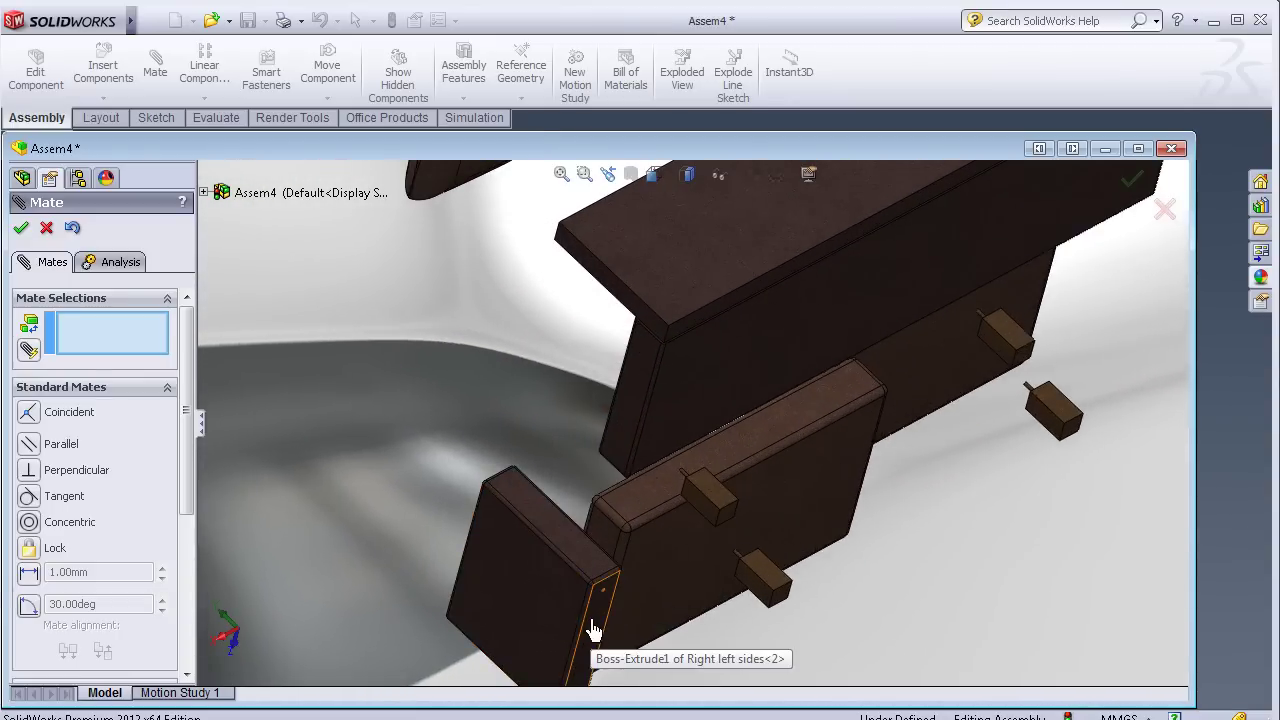
{"action": "left_click", "coordinate": [593, 630]}
{"action": "left_click", "coordinate": [686, 396]}
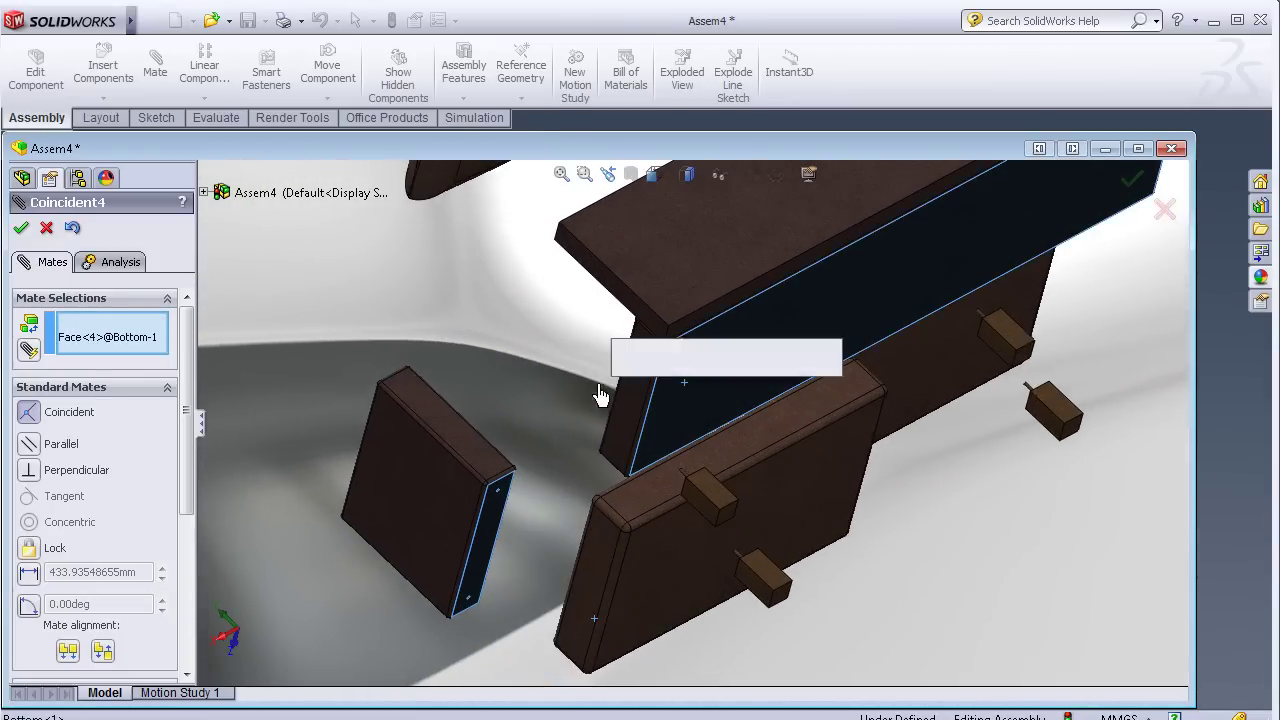
{"action": "left_click", "coordinate": [826, 361]}
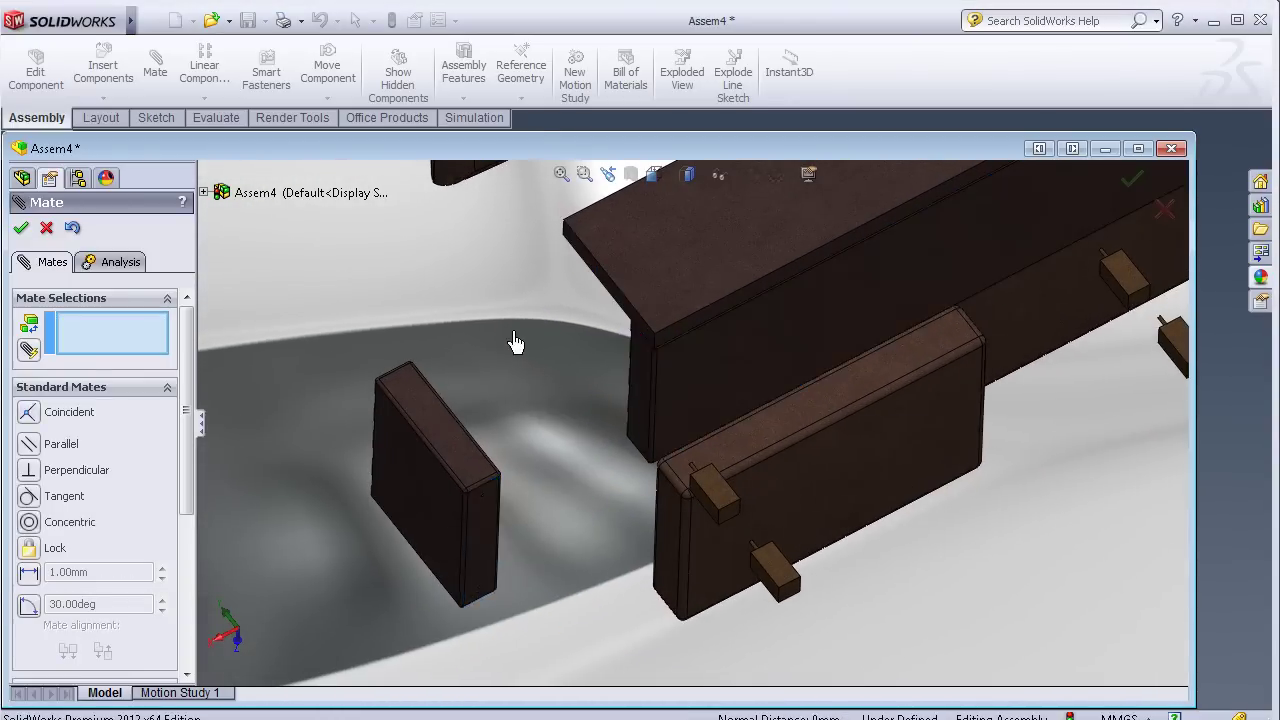
{"action": "mouse_move", "coordinate": [514, 343]}
{"action": "middle_mouse_down"}
{"action": "mouse_move", "coordinate": [457, 377]}
{"action": "mouse_move", "coordinate": [594, 344]}
{"action": "middle_mouse_up"}
{"action": "left_click", "coordinate": [490, 412]}
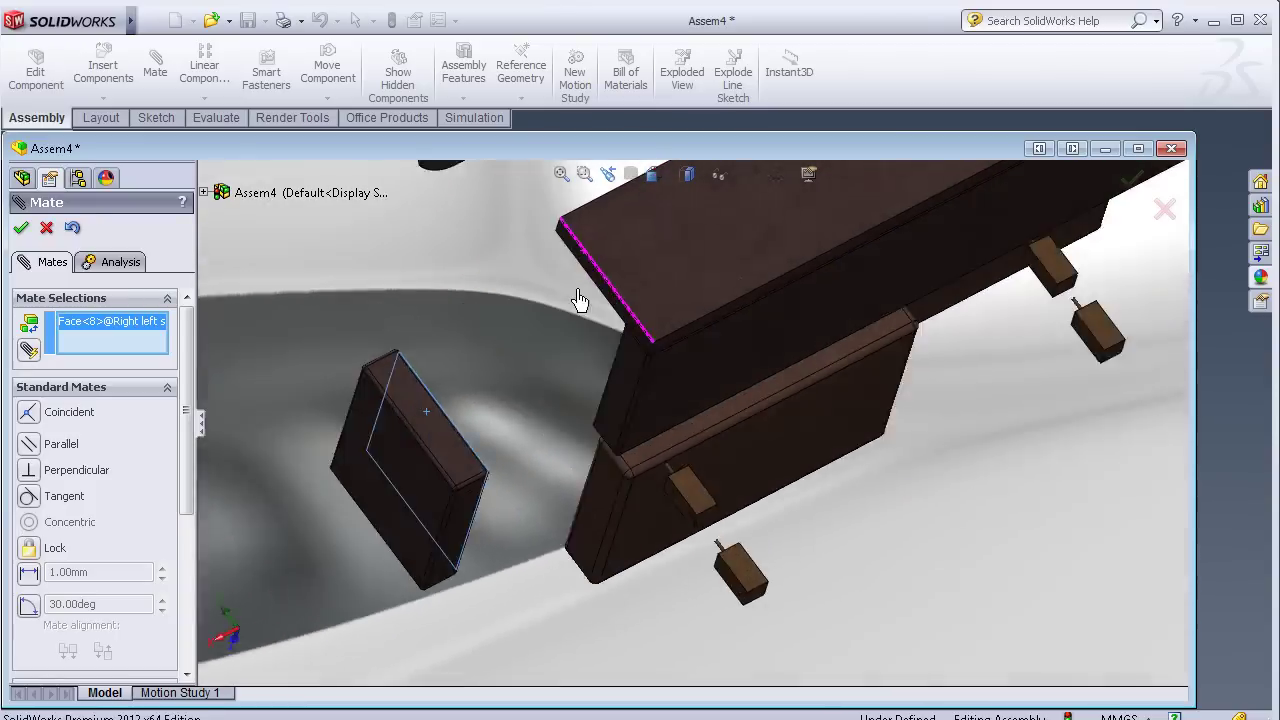
{"action": "left_click", "coordinate": [625, 376]}
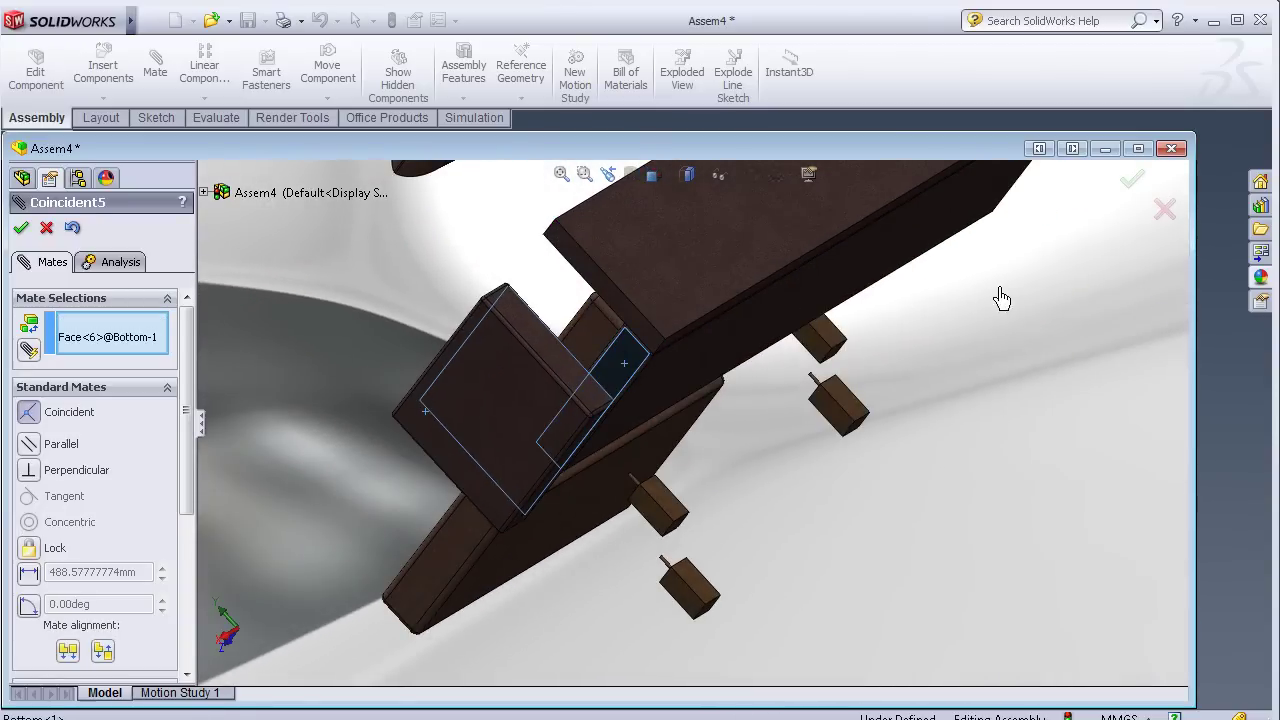
{"action": "mouse_move", "coordinate": [1000, 357]}
{"action": "middle_mouse_down"}
{"action": "mouse_move", "coordinate": [896, 518]}
{"action": "mouse_move", "coordinate": [925, 492]}
{"action": "middle_mouse_up"}
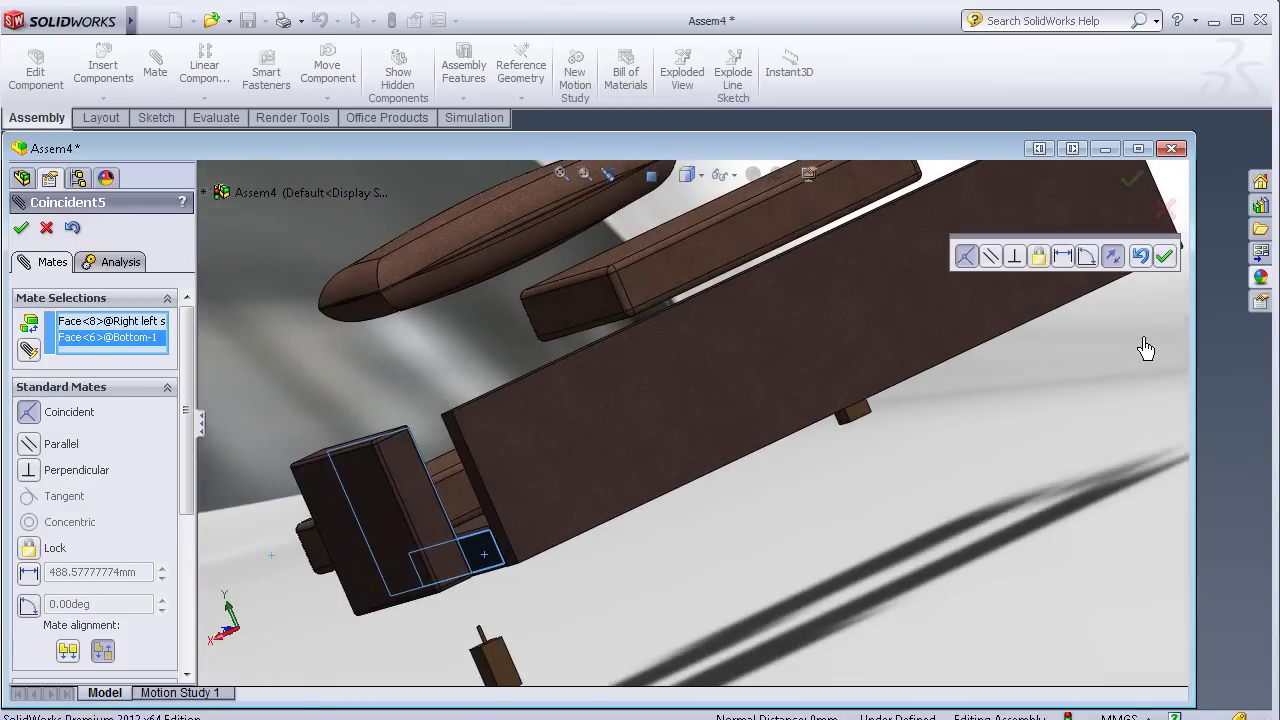
{"action": "left_click", "coordinate": [1166, 262]}
- Mate the side panel's inner face to Back and the seat frame's front face to the side panel
{"action": "left_click", "coordinate": [428, 512]}
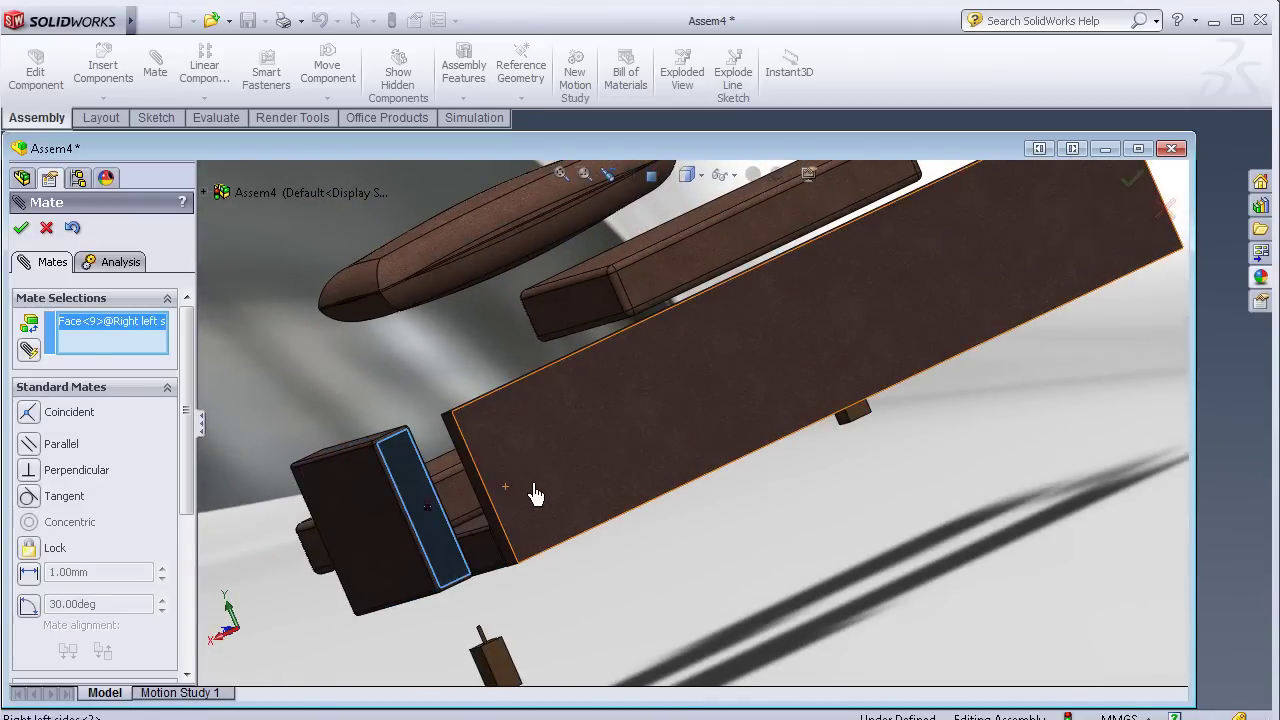
{"action": "left_click", "coordinate": [690, 494]}
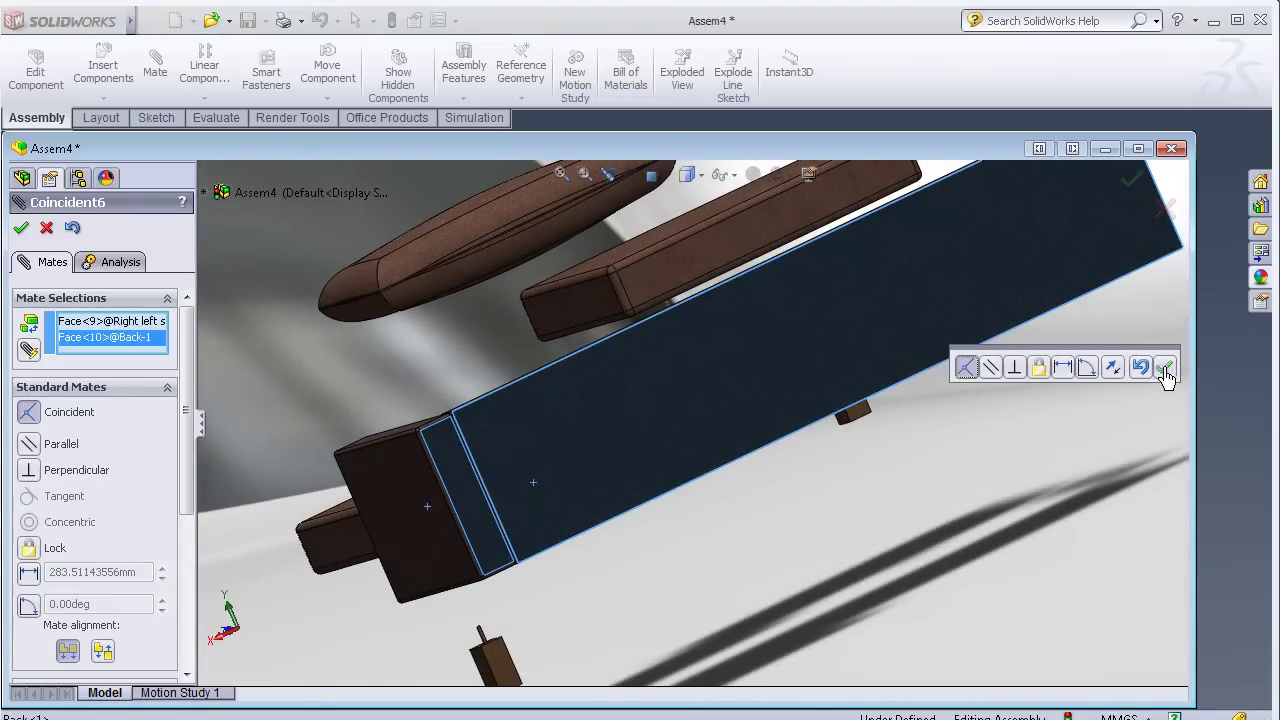
{"action": "left_click", "coordinate": [1164, 367]}
{"action": "mouse_move", "coordinate": [998, 397]}
{"action": "middle_mouse_down"}
{"action": "mouse_move", "coordinate": [842, 530]}
{"action": "mouse_move", "coordinate": [909, 569]}
{"action": "mouse_move", "coordinate": [980, 360]}
{"action": "mouse_move", "coordinate": [1020, 411]}
{"action": "mouse_move", "coordinate": [910, 308]}
{"action": "mouse_move", "coordinate": [917, 346]}
{"action": "mouse_move", "coordinate": [860, 280]}
{"action": "mouse_move", "coordinate": [883, 371]}
{"action": "mouse_move", "coordinate": [670, 460]}
{"action": "mouse_move", "coordinate": [434, 523]}
{"action": "mouse_move", "coordinate": [680, 531]}
{"action": "middle_mouse_up"}
{"action": "left_click", "coordinate": [725, 531]}
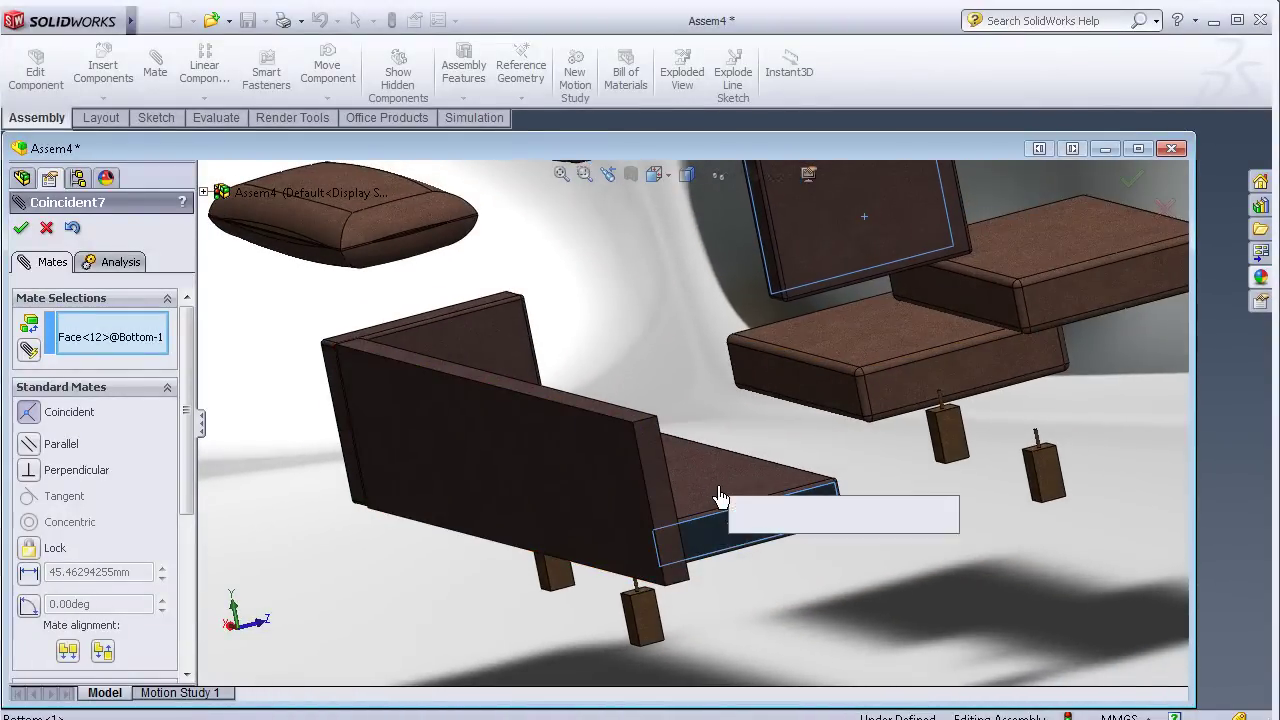
{"action": "left_click", "coordinate": [508, 380]}
{"action": "left_click", "coordinate": [945, 520]}
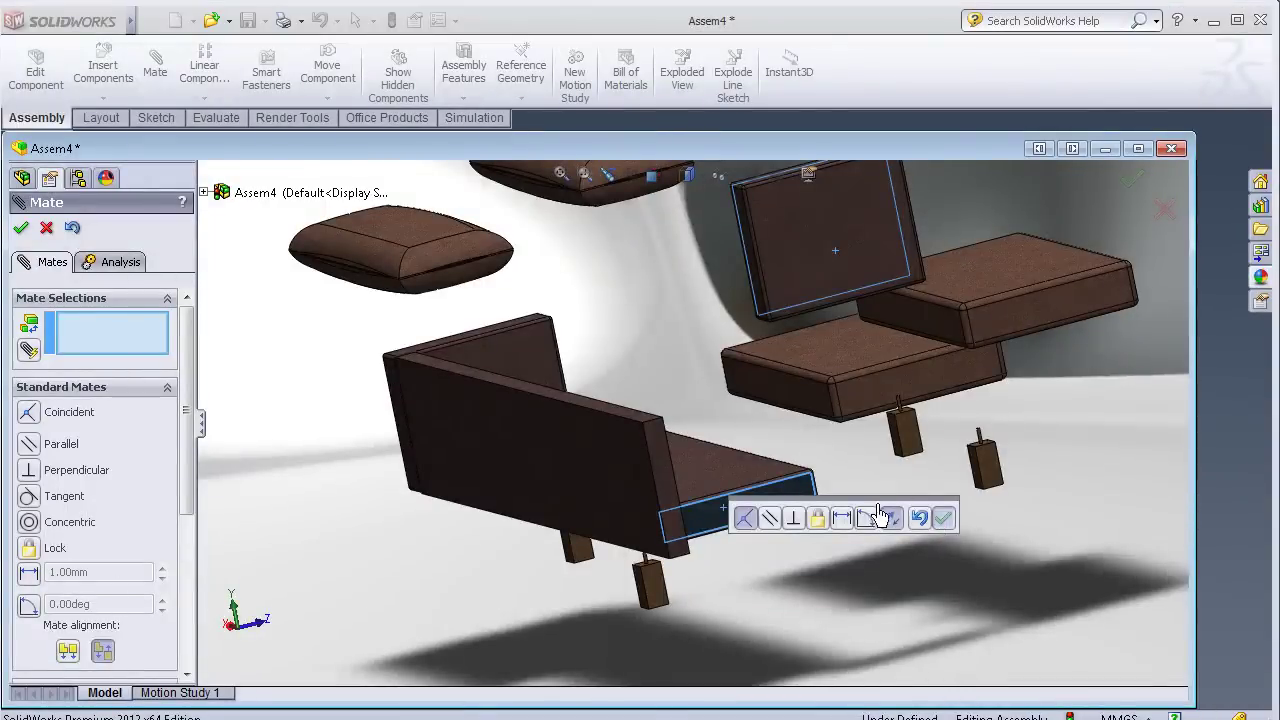
{"action": "mouse_move", "coordinate": [677, 328]}
{"action": "middle_mouse_down"}
{"action": "mouse_move", "coordinate": [657, 286]}
{"action": "mouse_move", "coordinate": [586, 471]}
{"action": "mouse_move", "coordinate": [595, 500]}
{"action": "mouse_move", "coordinate": [806, 380]}
{"action": "mouse_move", "coordinate": [826, 244]}
{"action": "middle_mouse_up"}
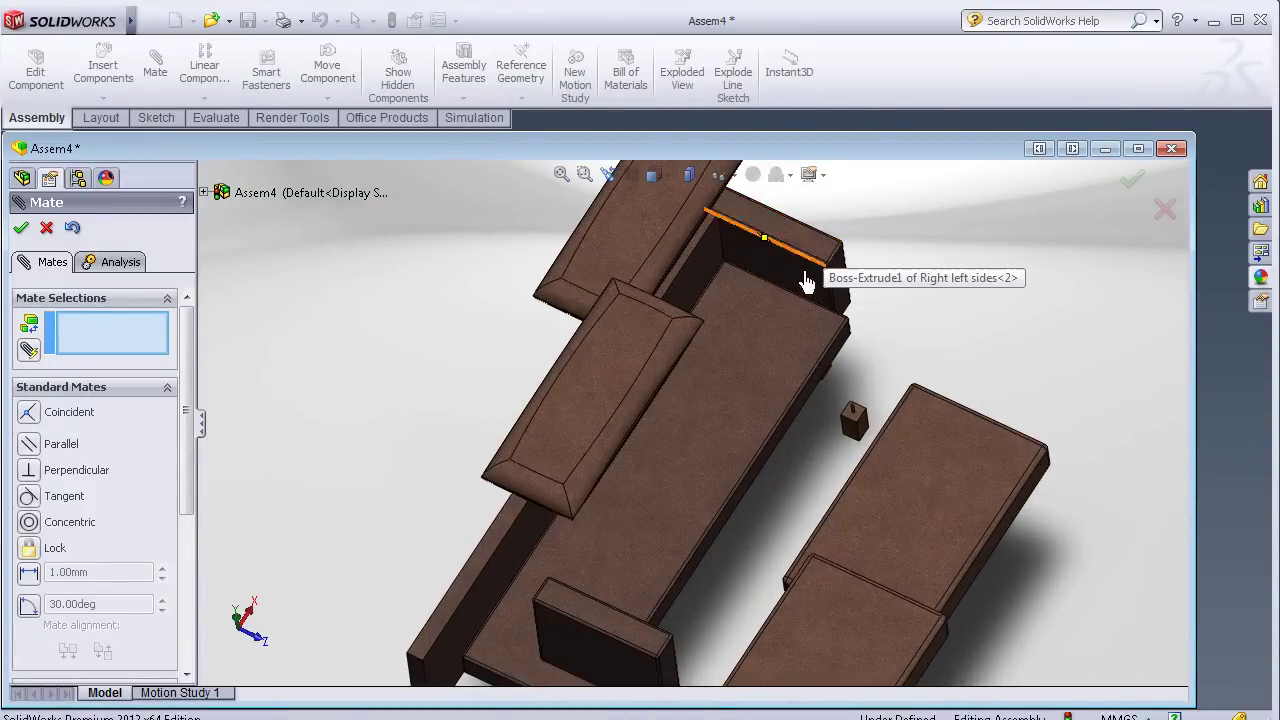
- Make the second side panel coincident with a Back panel face
{"action": "scroll", "coordinate": [800, 300], "scroll_direction": "up", "scroll_amount": 2}
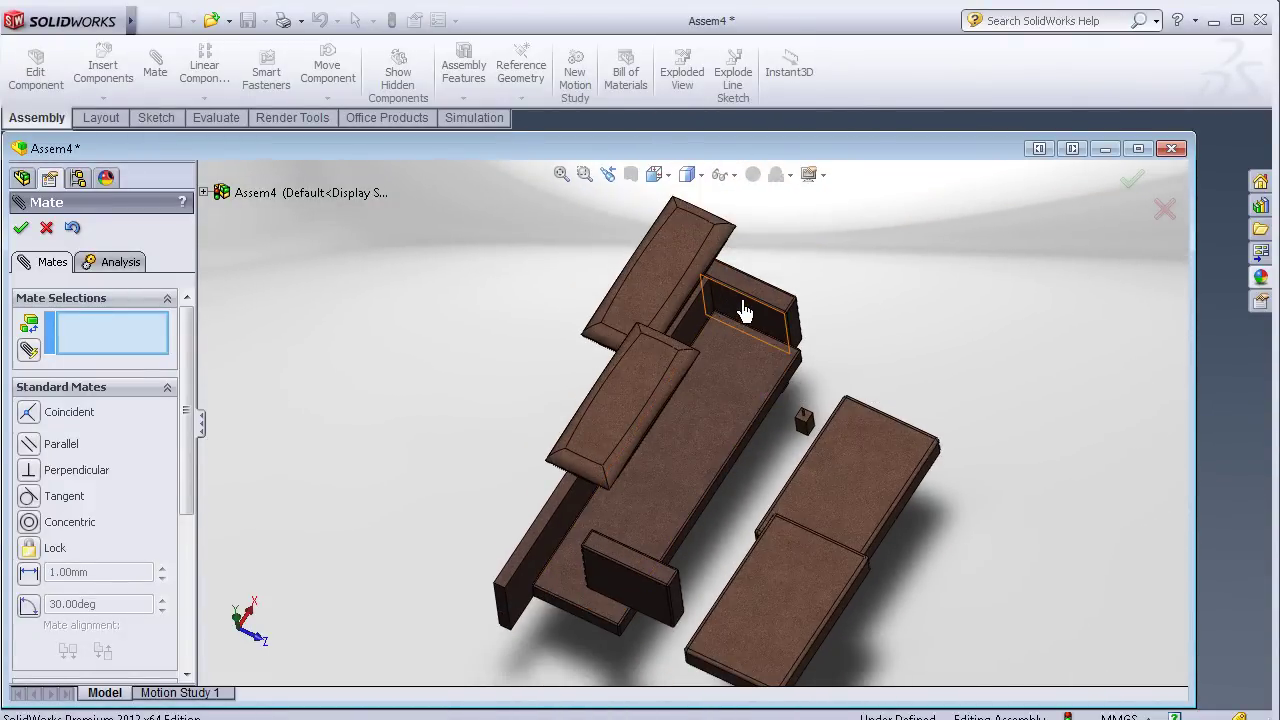
{"action": "mouse_move", "coordinate": [186, 460]}
{"action": "left_mouse_down"}
{"action": "mouse_move", "coordinate": [186, 600]}
{"action": "mouse_move", "coordinate": [194, 445]}
{"action": "mouse_move", "coordinate": [194, 515]}
{"action": "left_mouse_up"}
{"action": "mouse_move", "coordinate": [700, 555]}
{"action": "middle_mouse_down"}
{"action": "mouse_move", "coordinate": [651, 594]}
{"action": "mouse_move", "coordinate": [718, 565]}
{"action": "mouse_move", "coordinate": [700, 586]}
{"action": "middle_mouse_up"}
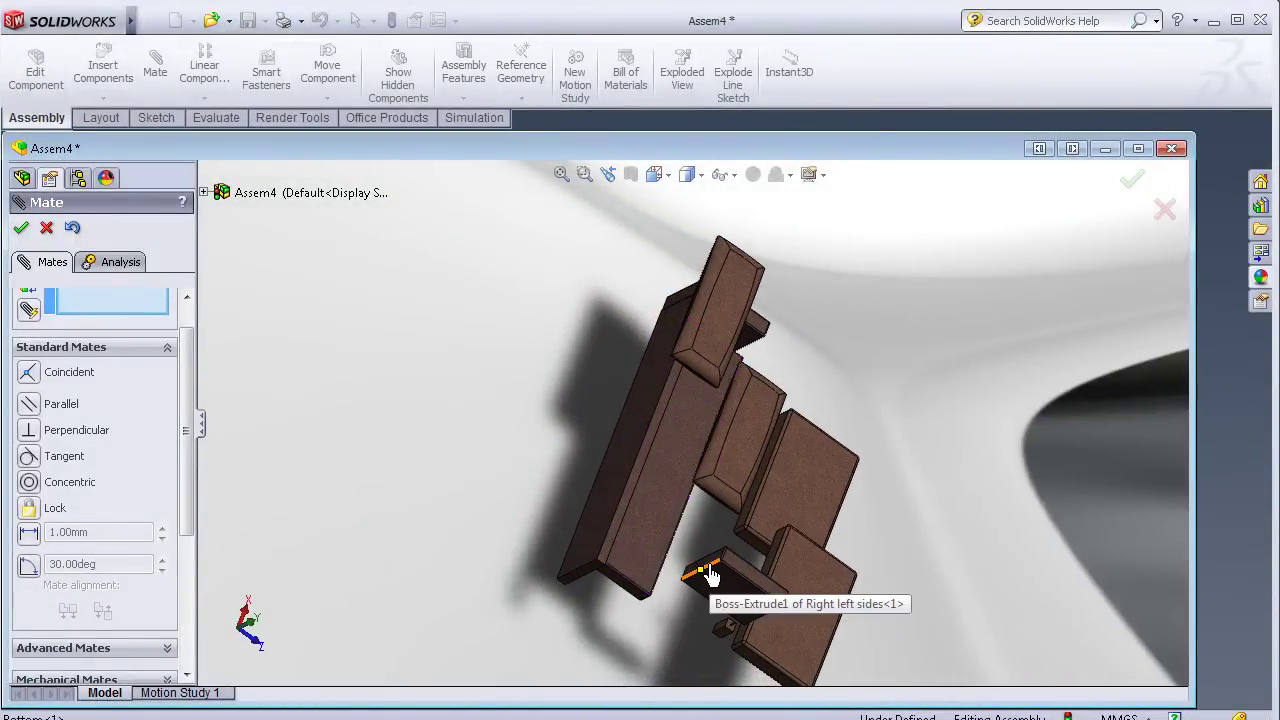
{"action": "scroll", "coordinate": [714, 570], "scroll_direction": "down", "scroll_amount": 3}
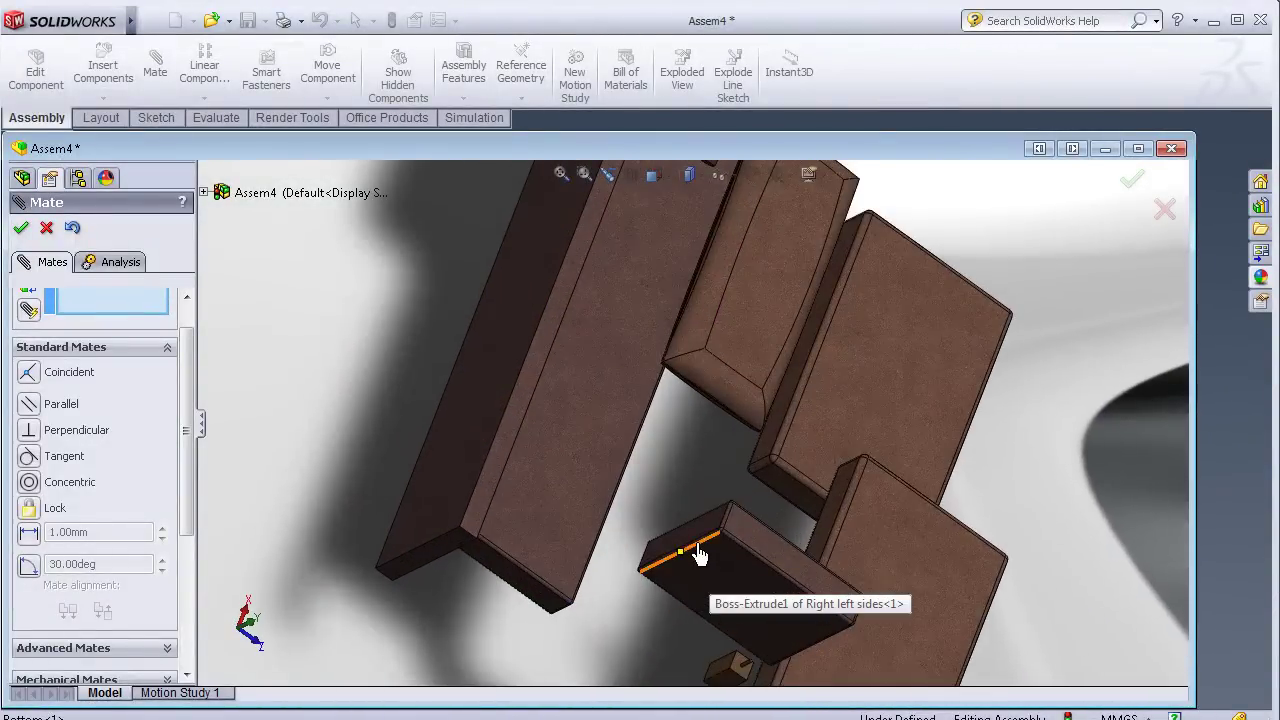
{"action": "left_click", "coordinate": [385, 550]}
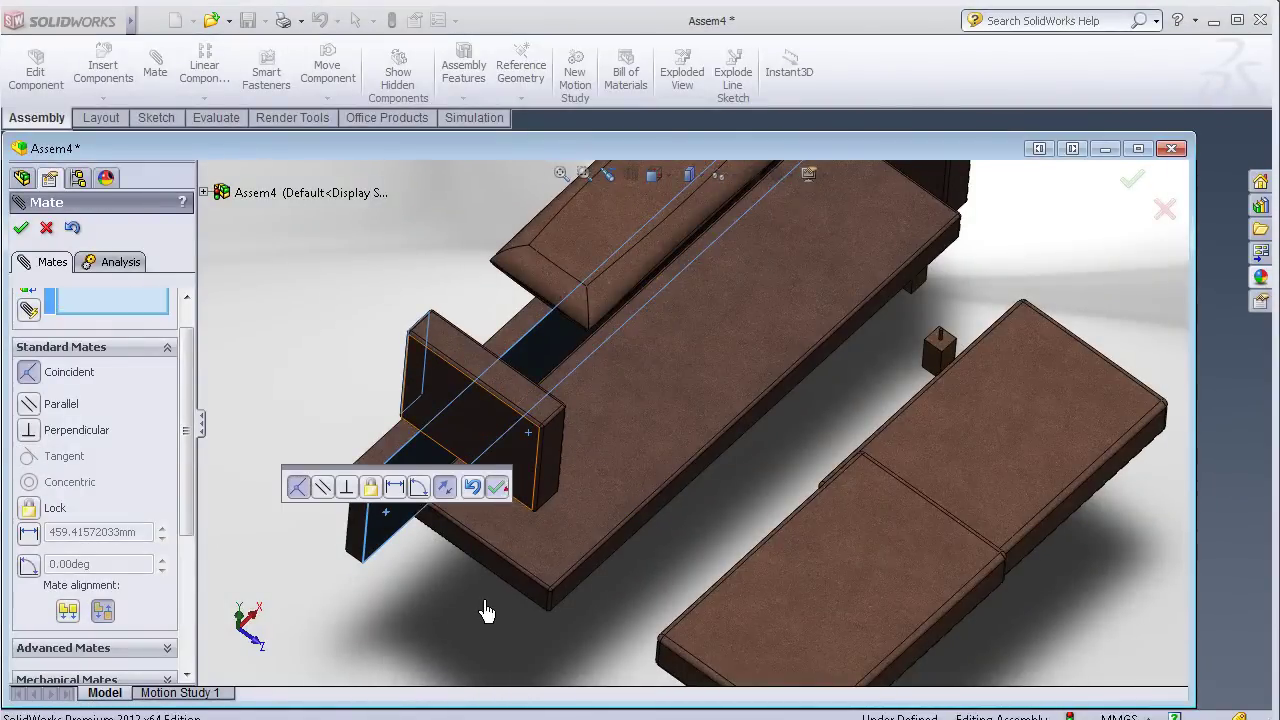
{"action": "key", "text": "Return"}
- Mate the second side panel to the Bottom frame's front face and finish mating
{"action": "middle_click_drag", "start_coordinate": [486, 600], "coordinate": [543, 443]}
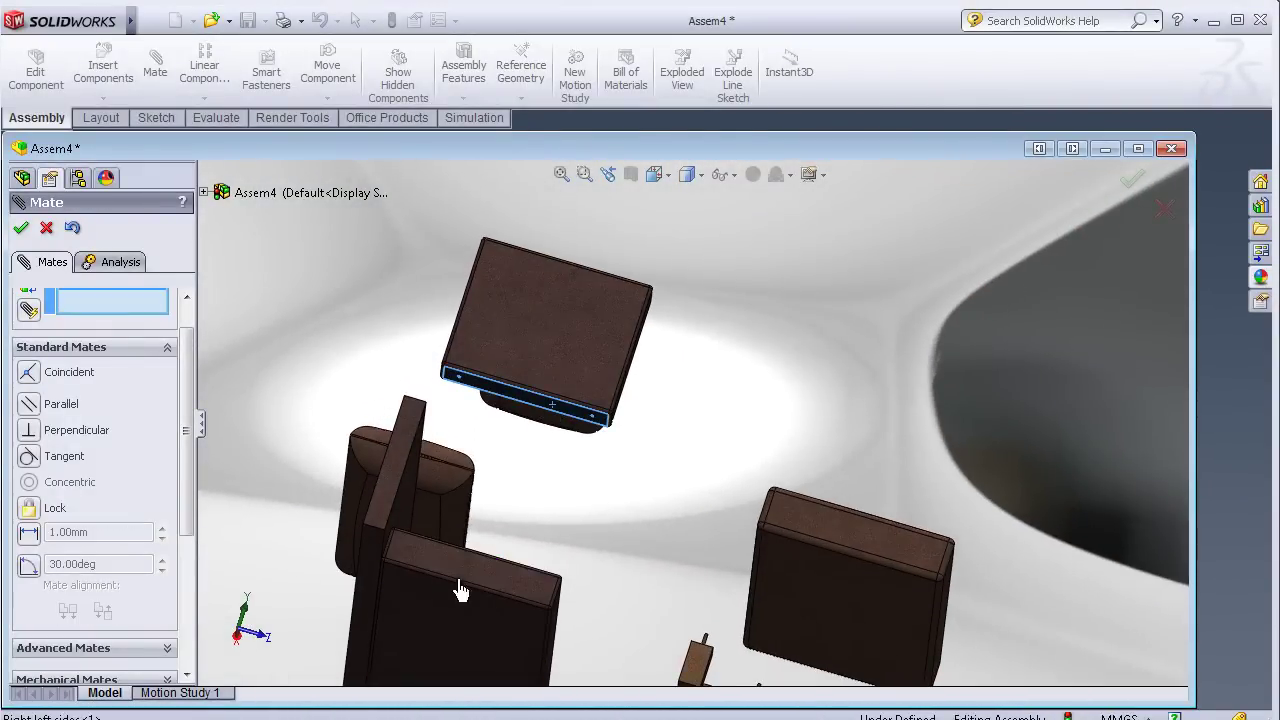
{"action": "left_click", "coordinate": [456, 628]}
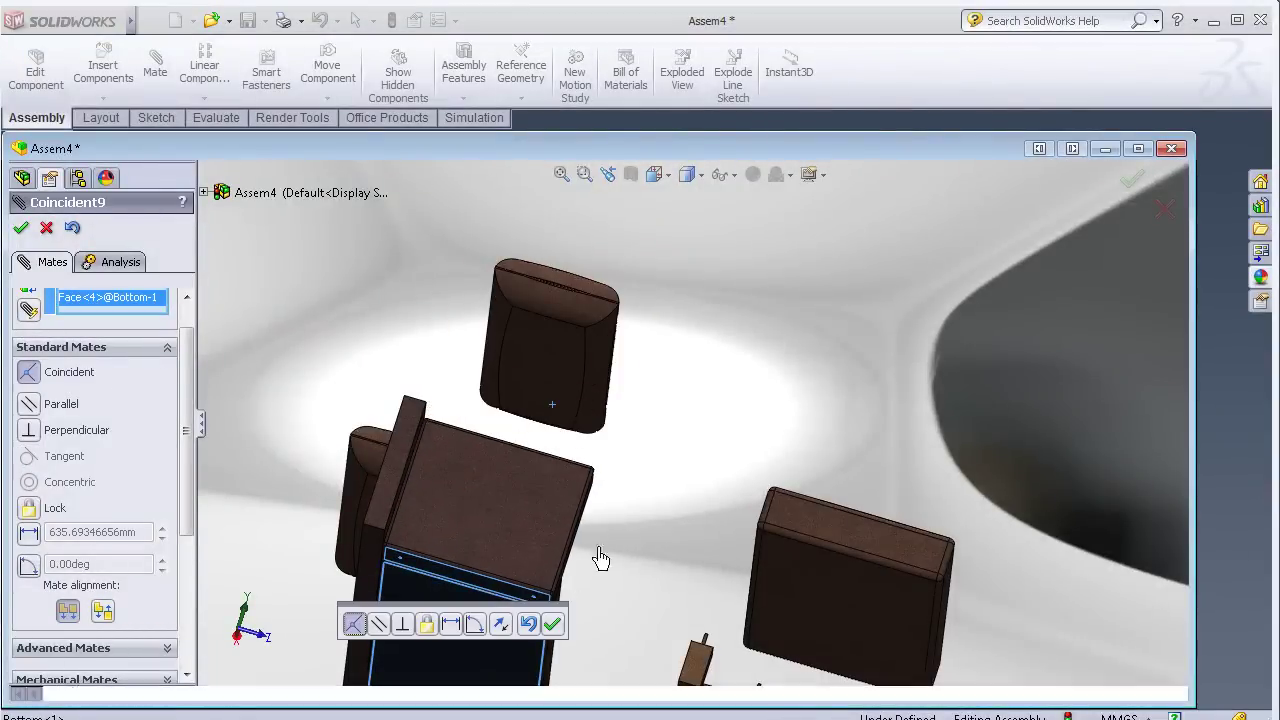
{"action": "left_click", "coordinate": [552, 624]}
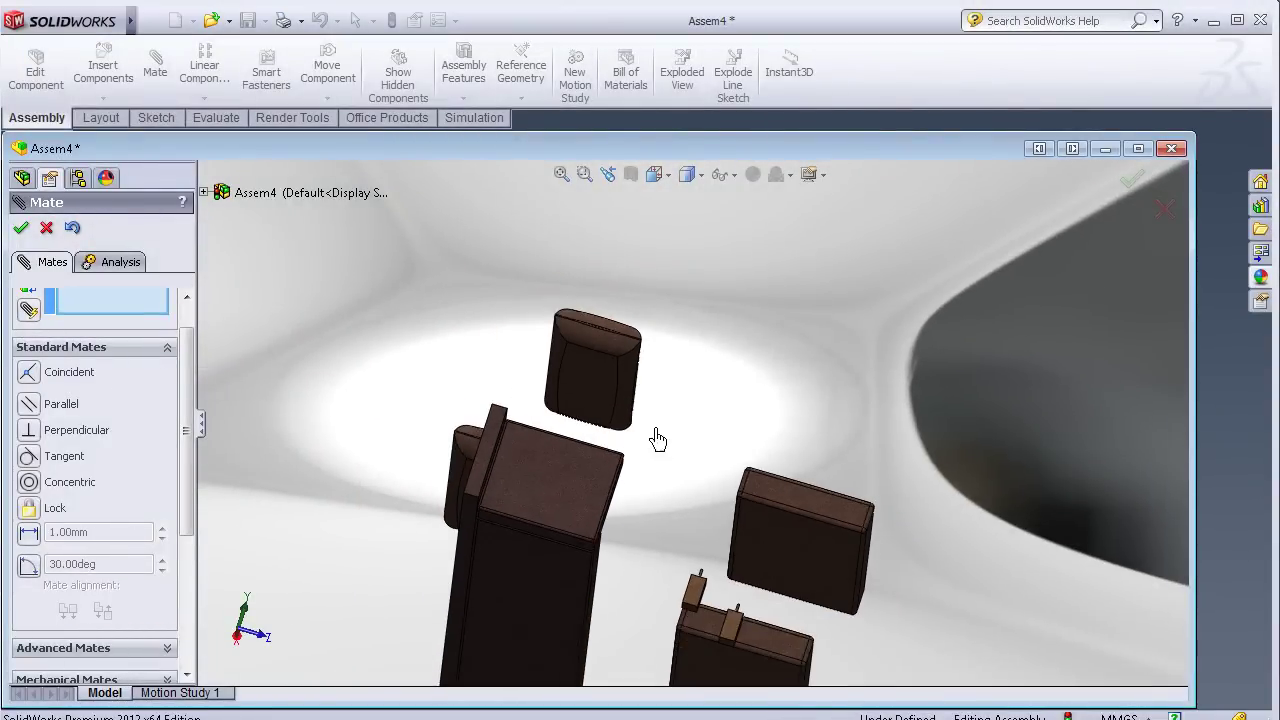
{"action": "mouse_move", "coordinate": [657, 440]}
{"action": "middle_mouse_down"}
{"action": "mouse_move", "coordinate": [729, 466]}
{"action": "mouse_move", "coordinate": [771, 443]}
{"action": "mouse_move", "coordinate": [677, 517]}
{"action": "mouse_move", "coordinate": [305, 563]}
{"action": "middle_mouse_up"}
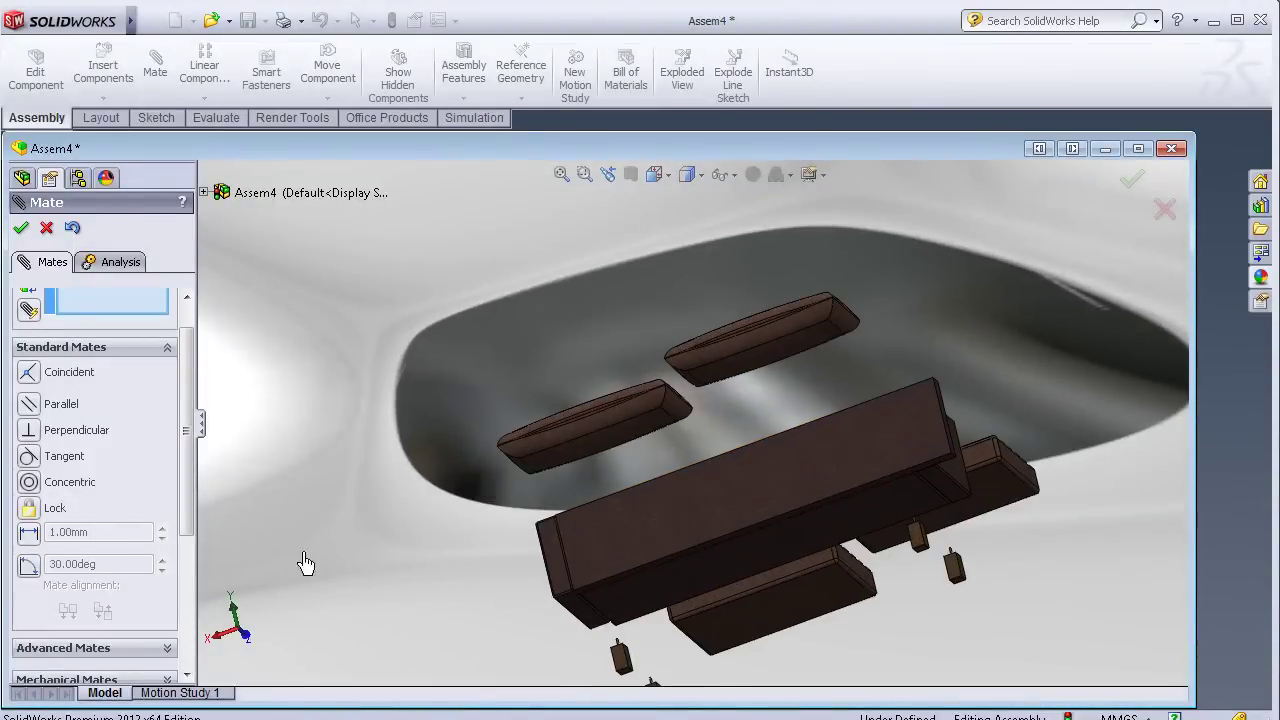
{"action": "middle_click_drag", "start_coordinate": [290, 425], "coordinate": [335, 465]}
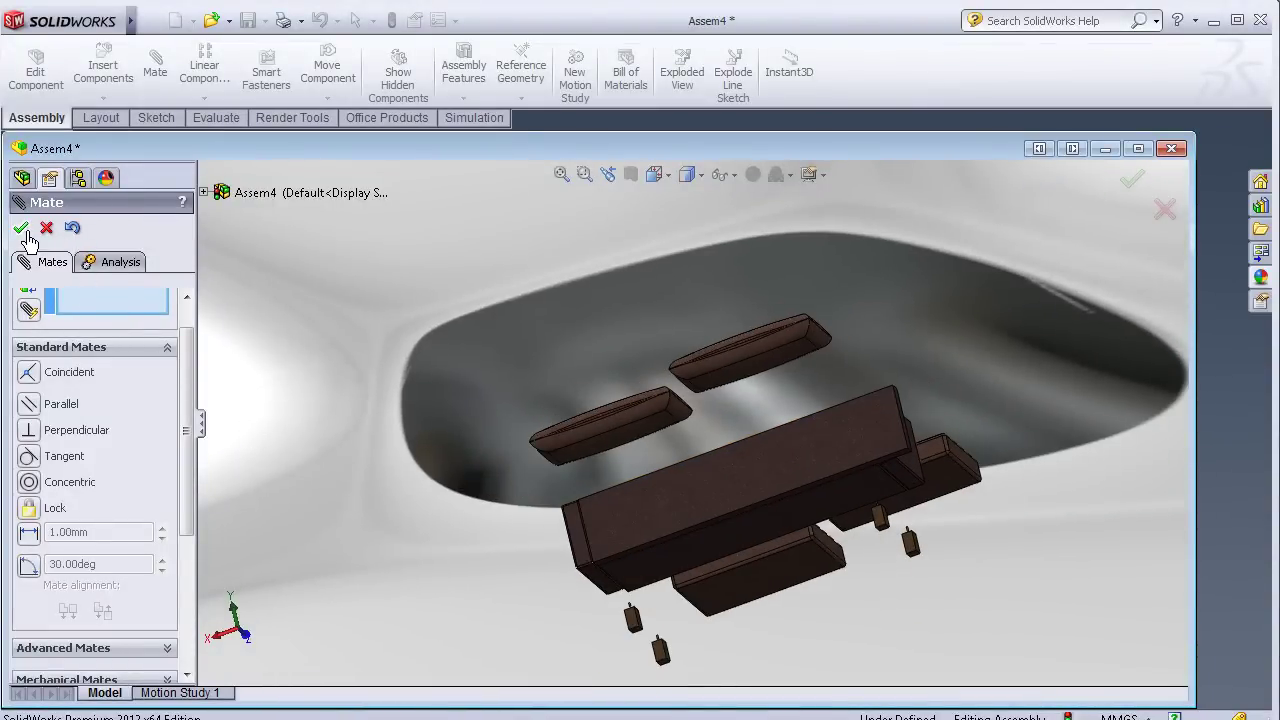
{"action": "key", "text": "Return"}
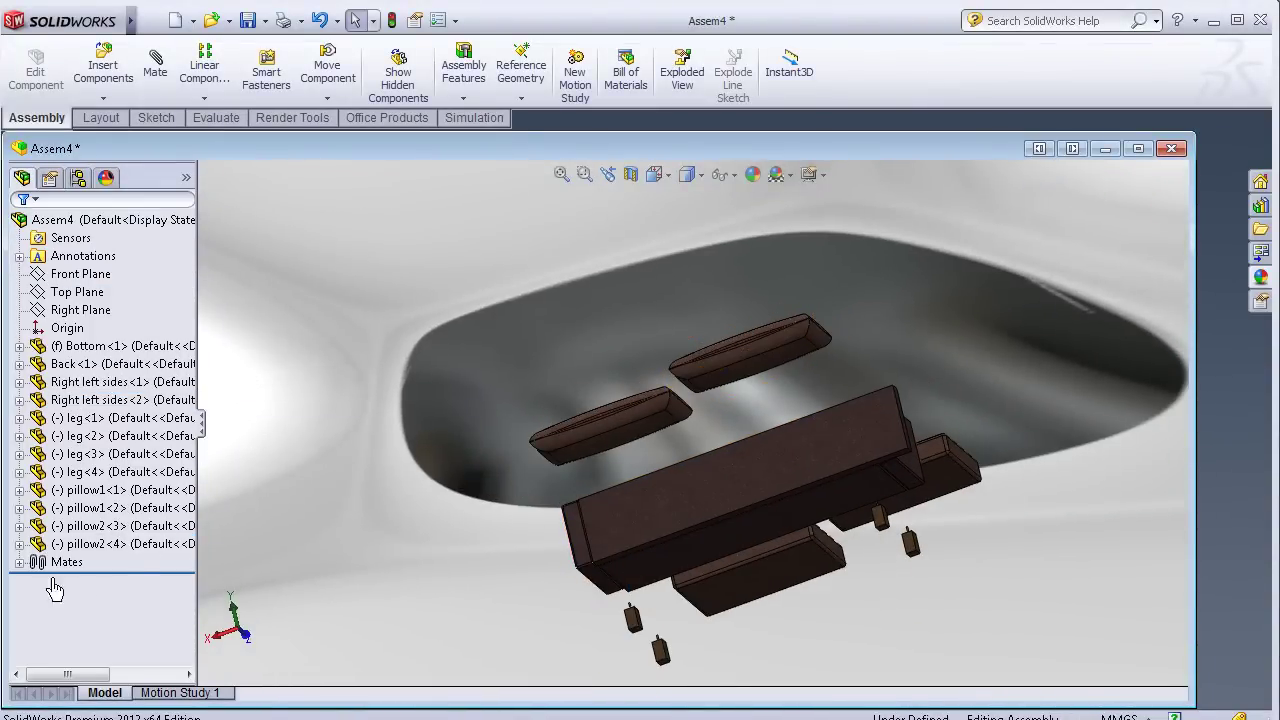
- Delete the Coincident6 mate from the Mates folder
{"action": "left_click", "coordinate": [20, 563]}
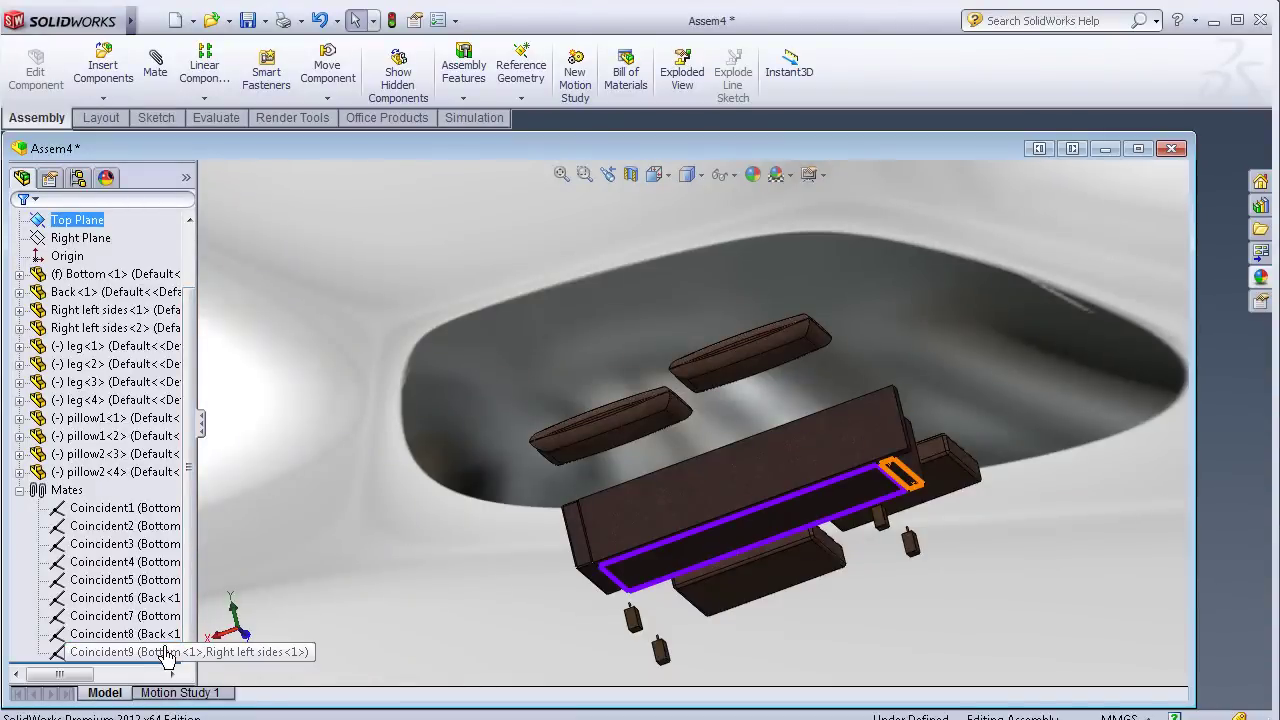
{"action": "left_click", "coordinate": [165, 634]}
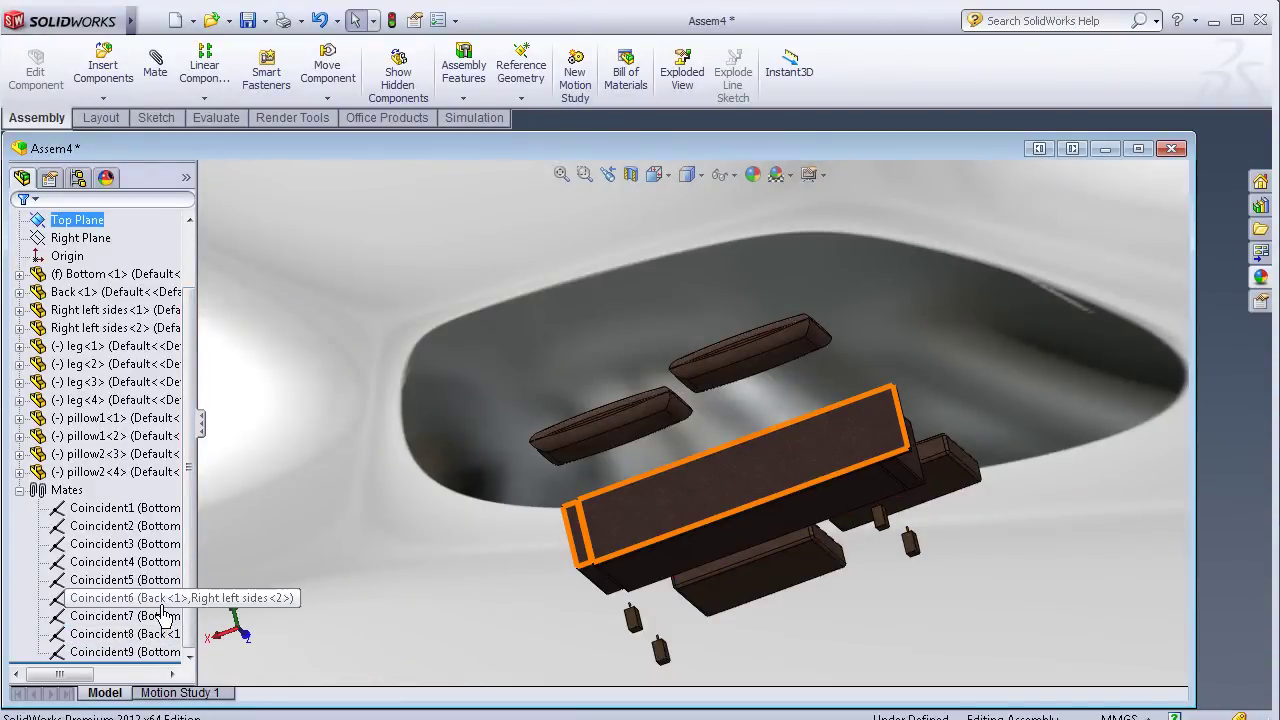
{"action": "left_click", "coordinate": [161, 604]}
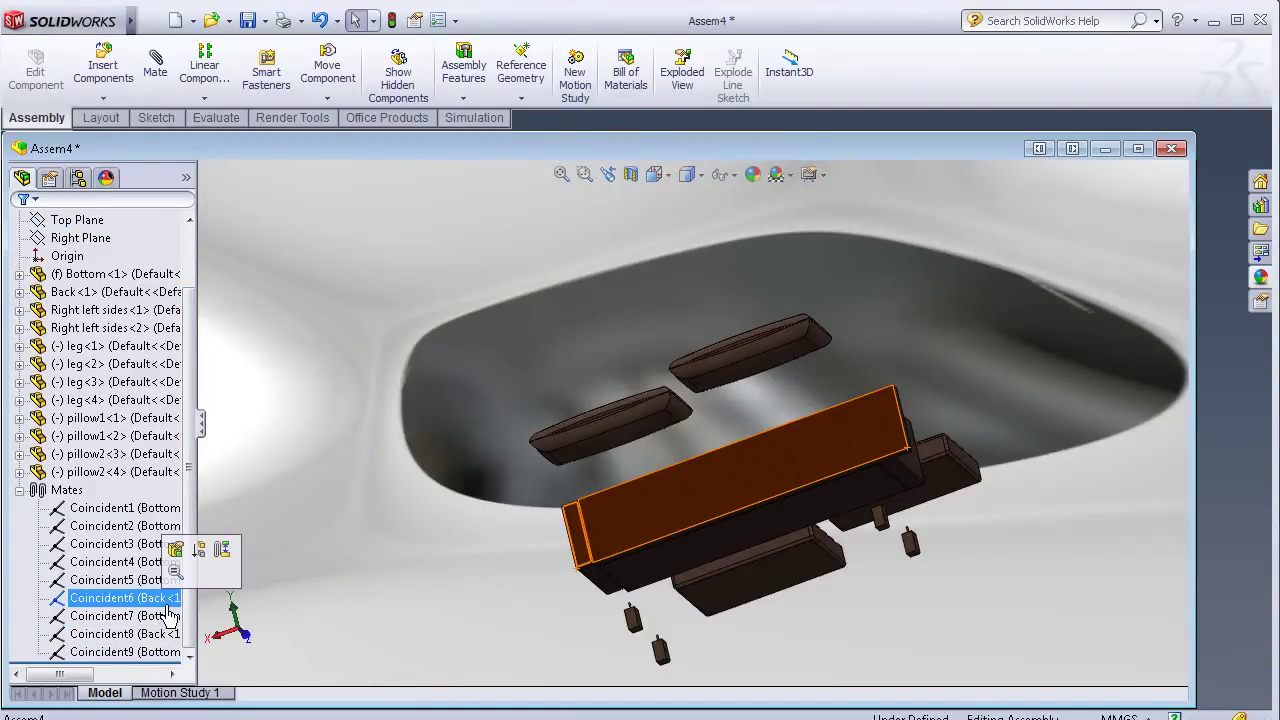
{"action": "key", "text": "Delete"}
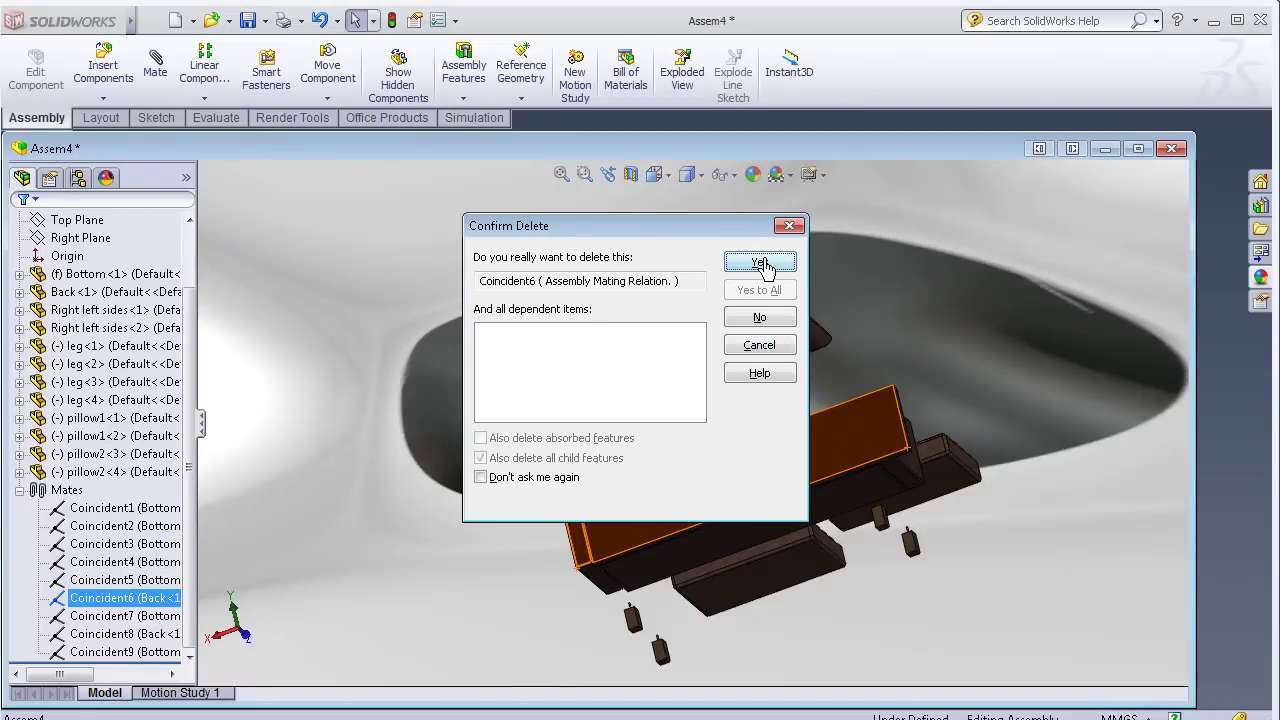
{"action": "left_click", "coordinate": [760, 263]}
{"action": "middle_click_drag", "start_coordinate": [573, 519], "coordinate": [818, 640]}
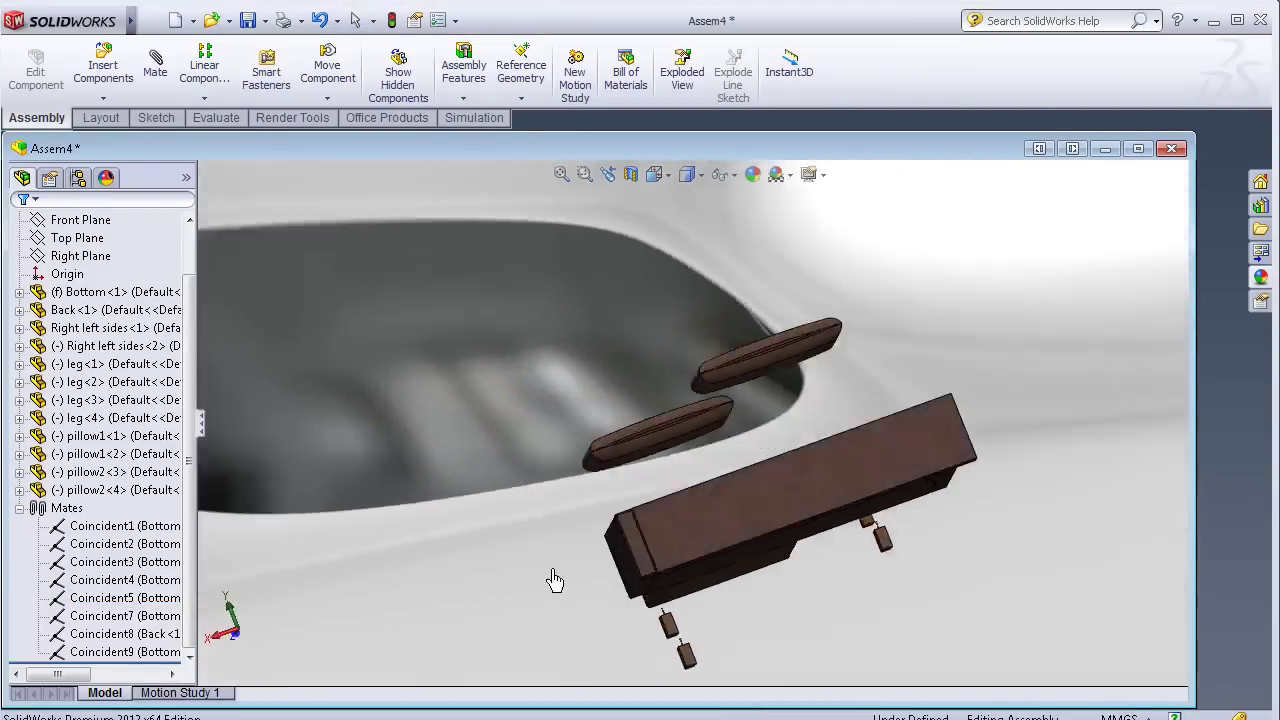
{"action": "left_click_drag", "start_coordinate": [818, 640], "coordinate": [789, 641]}
{"action": "key", "text": "Escape"}
{"action": "middle_click_drag", "start_coordinate": [826, 640], "coordinate": [883, 623]}
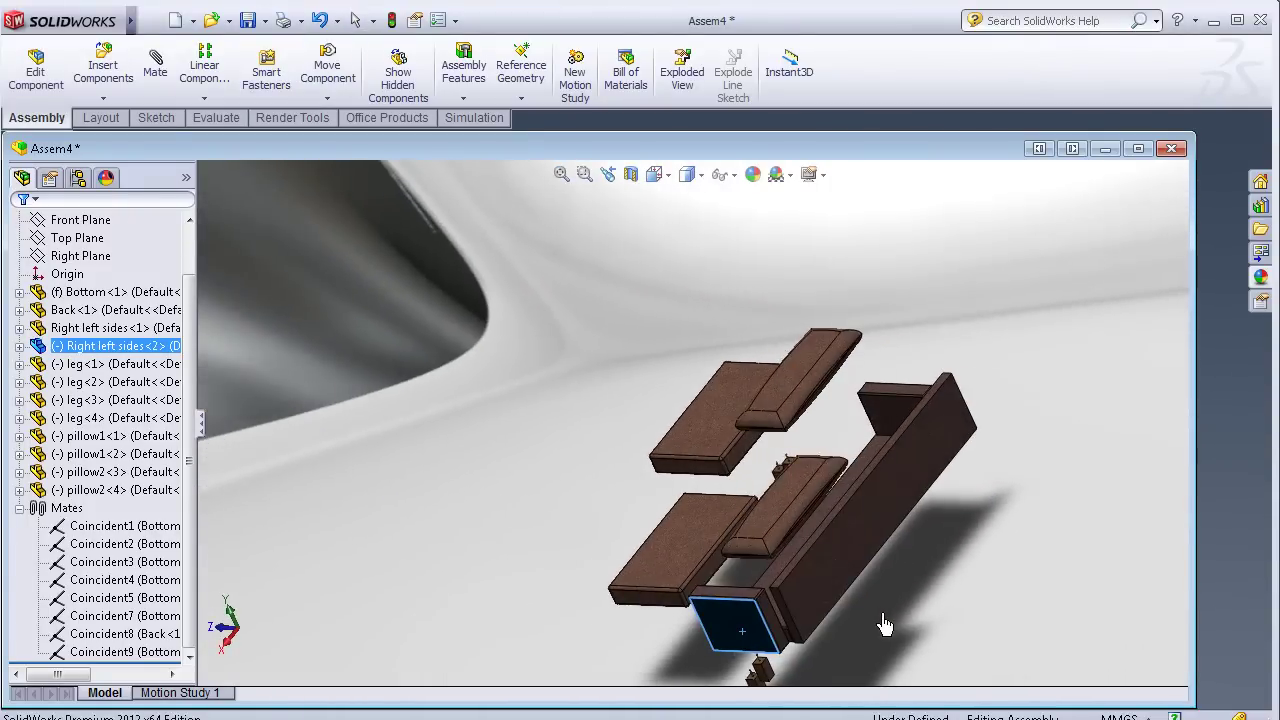
{"action": "left_click_drag", "start_coordinate": [823, 603], "coordinate": [806, 615]}
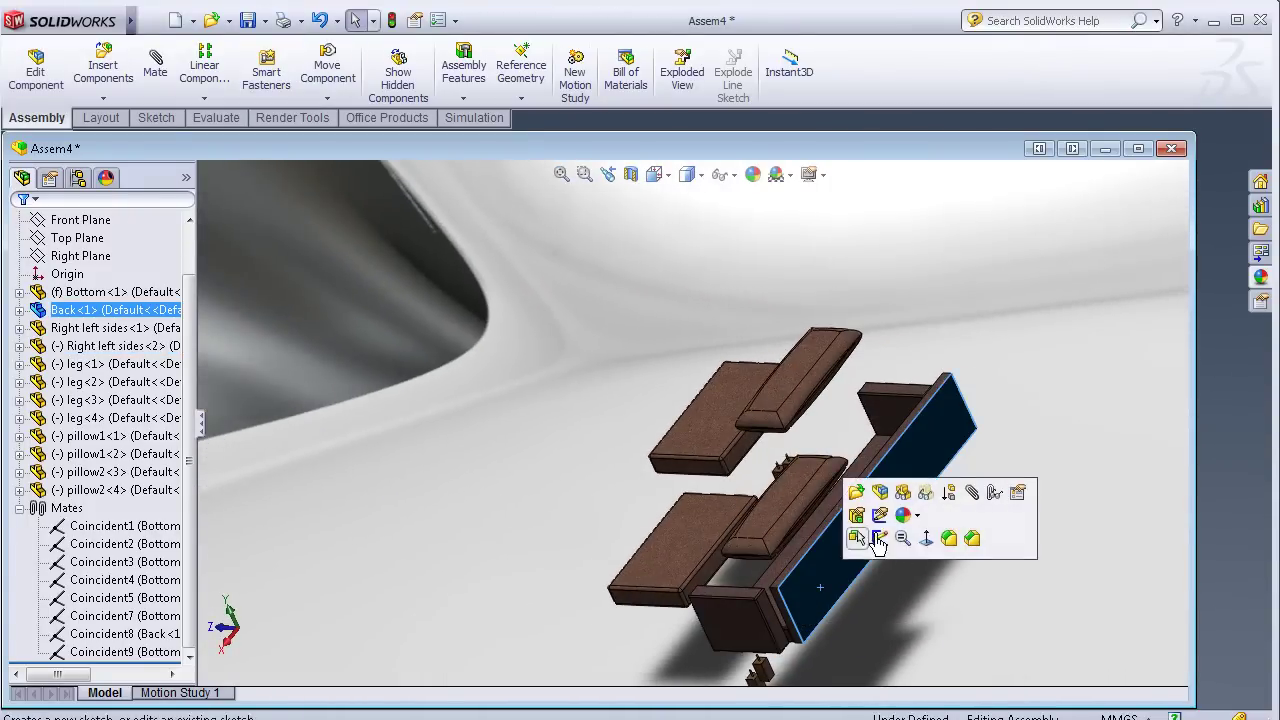
- Delete the Coincident3 mate and shift the now-free Back panel down and left
{"action": "left_click", "coordinate": [125, 562]}
{"action": "key", "text": "Delete"}
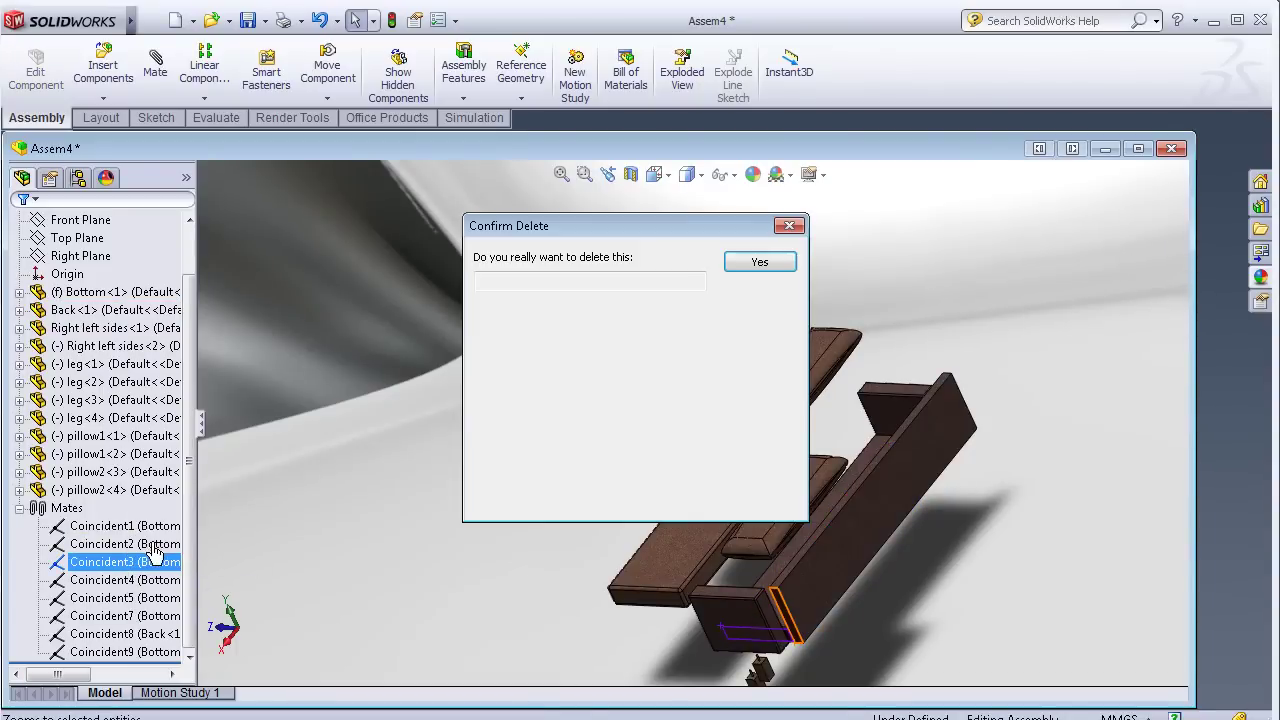
{"action": "left_click_drag", "start_coordinate": [870, 549], "coordinate": [840, 578]}
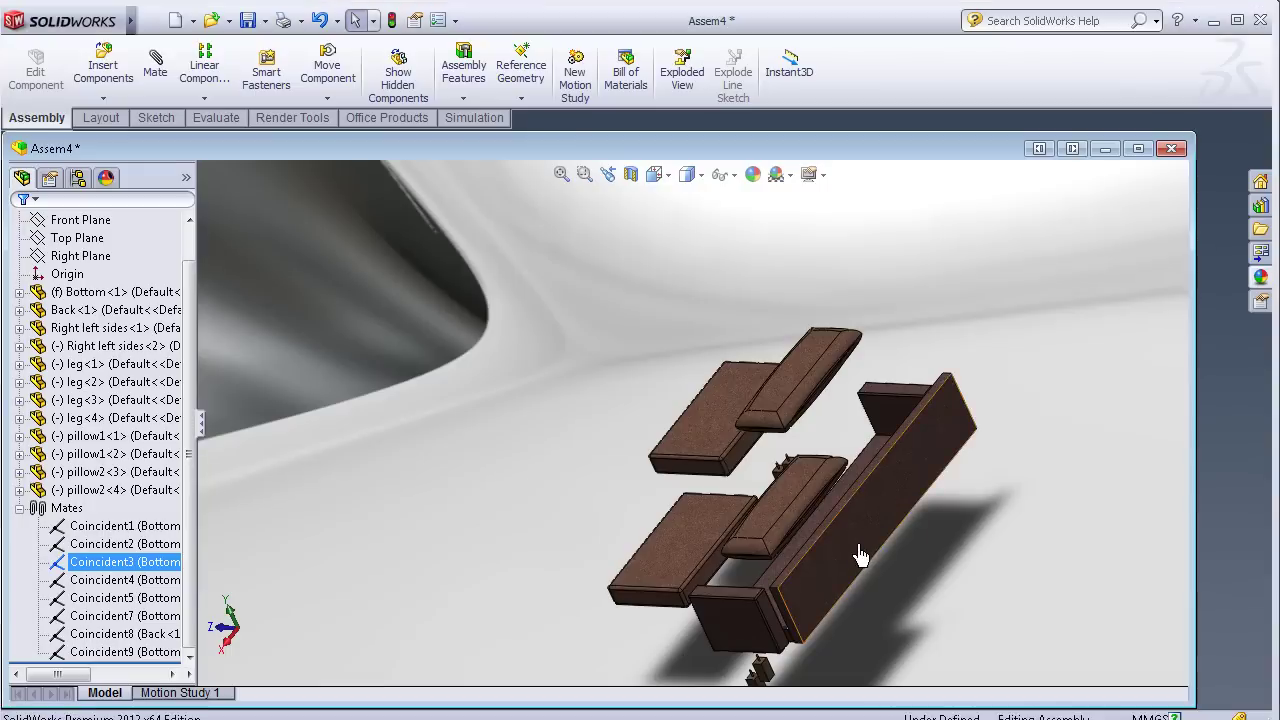
{"action": "key", "text": "Escape"}
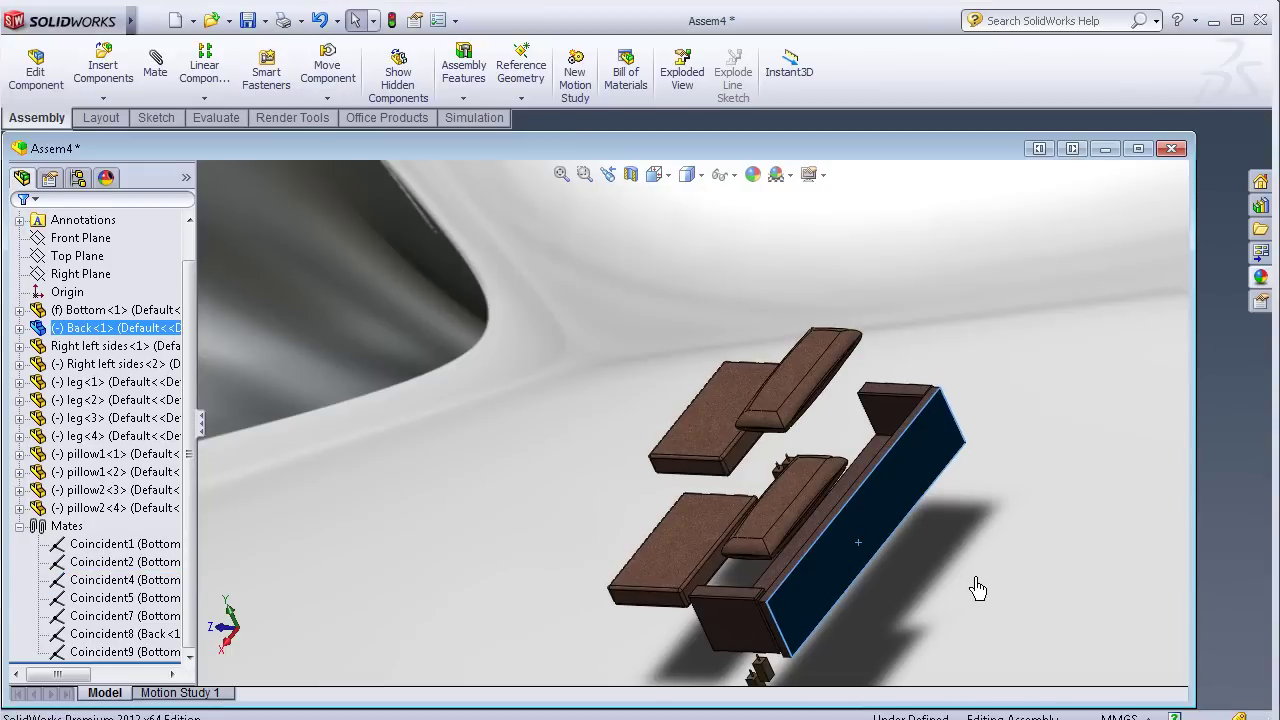
{"action": "key", "text": "Escape"}
{"action": "mouse_move", "coordinate": [1006, 531]}
{"action": "middle_mouse_down"}
{"action": "mouse_move", "coordinate": [884, 610]}
{"action": "mouse_move", "coordinate": [851, 549]}
{"action": "mouse_move", "coordinate": [886, 629]}
{"action": "mouse_move", "coordinate": [765, 562]}
{"action": "mouse_move", "coordinate": [803, 603]}
{"action": "mouse_move", "coordinate": [763, 597]}
{"action": "mouse_move", "coordinate": [594, 526]}
{"action": "mouse_move", "coordinate": [401, 290]}
{"action": "middle_mouse_up"}
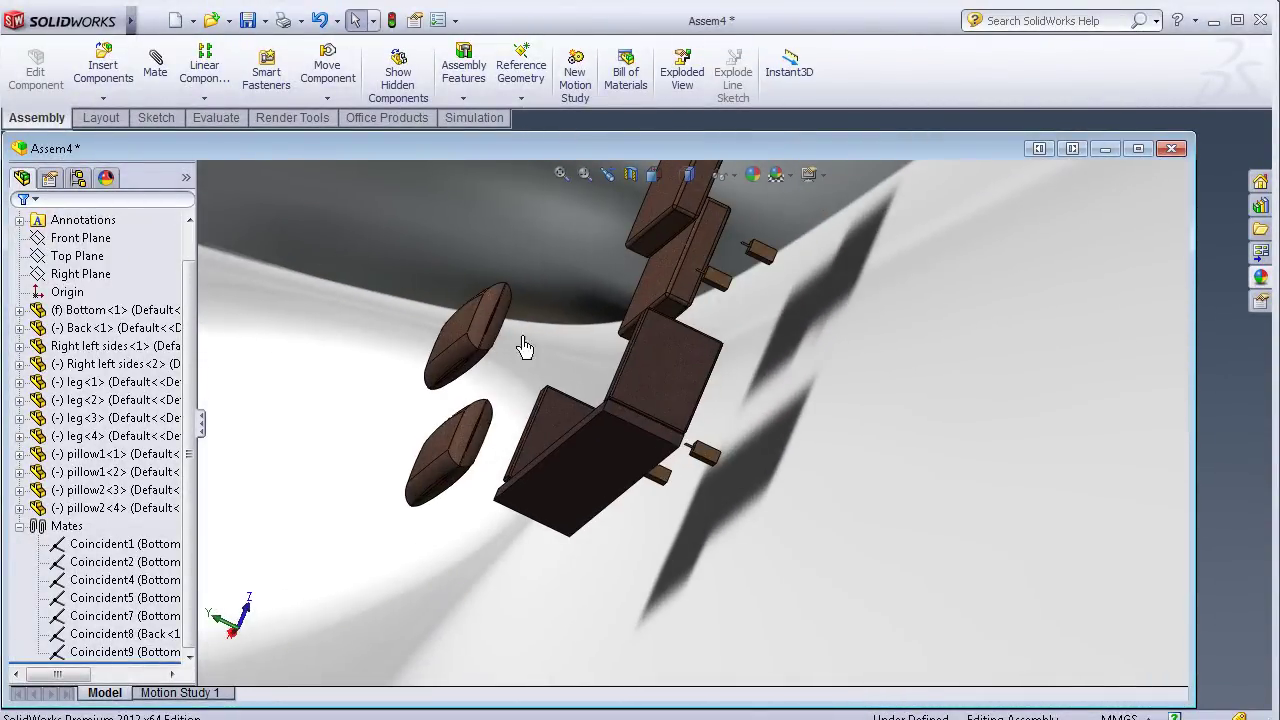
- Mate the right side piece's end face to the Back panel as Coincident10
{"action": "left_click", "coordinate": [680, 403]}
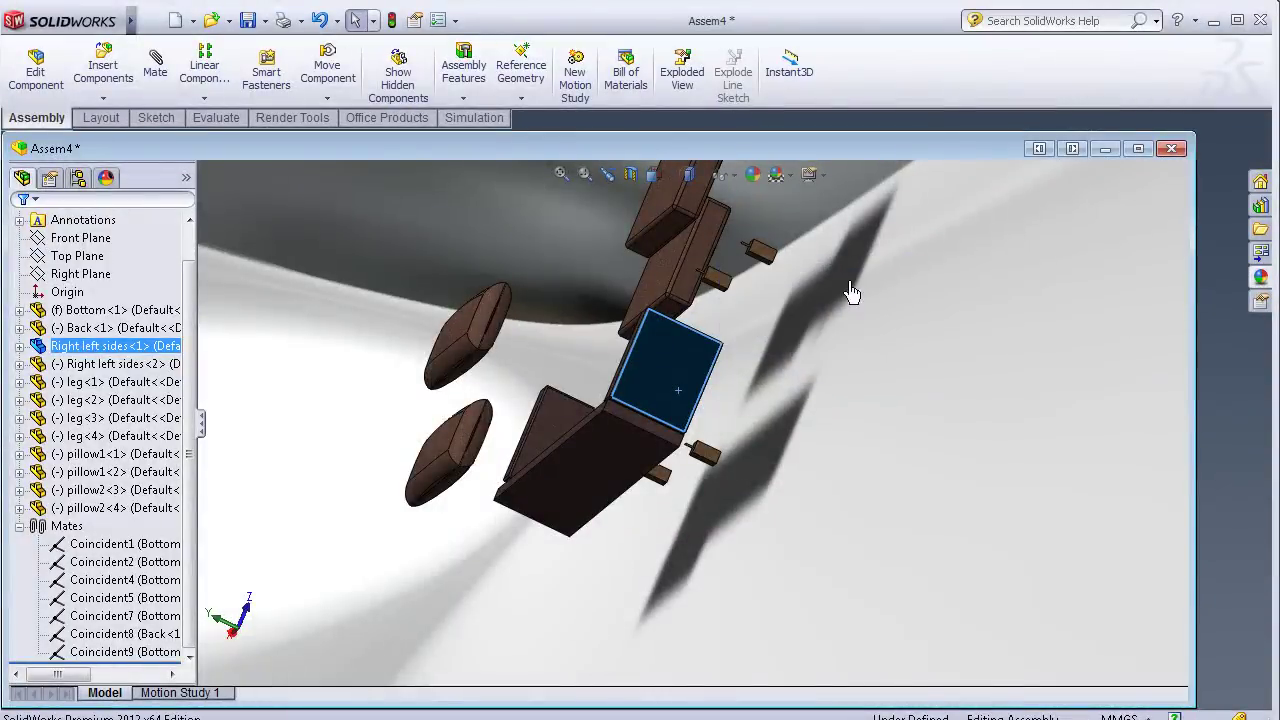
{"action": "key", "text": "m"}
{"action": "scroll", "coordinate": [645, 435], "scroll_direction": "down", "scroll_amount": 1}
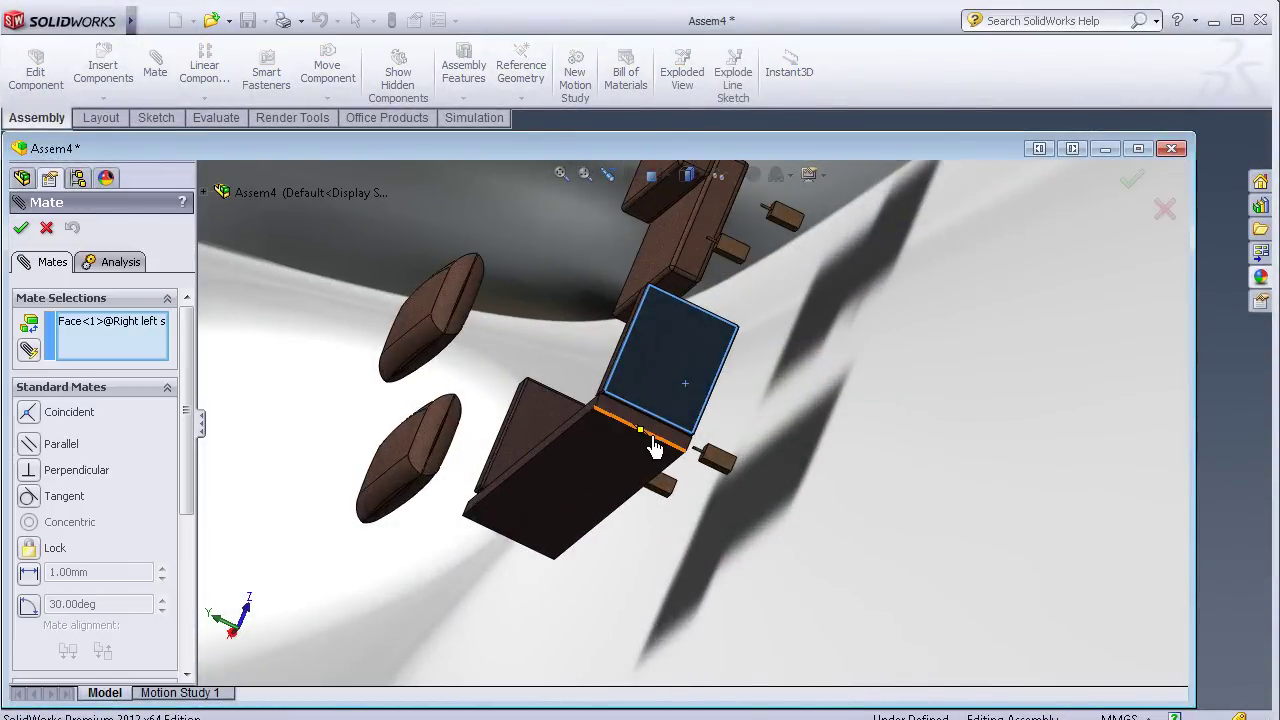
{"action": "scroll", "coordinate": [660, 440], "scroll_direction": "down", "scroll_amount": 1}
{"action": "left_click", "coordinate": [680, 440]}
{"action": "left_click", "coordinate": [700, 430]}
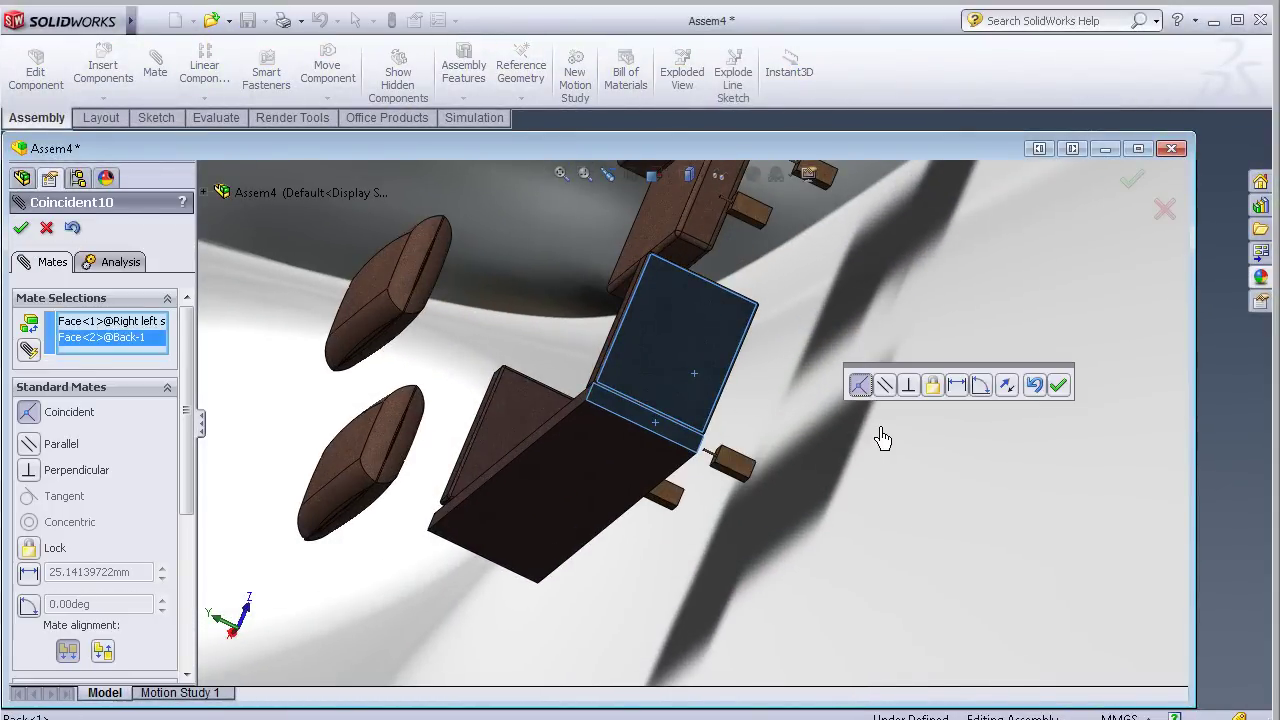
{"action": "left_click", "coordinate": [1058, 386]}
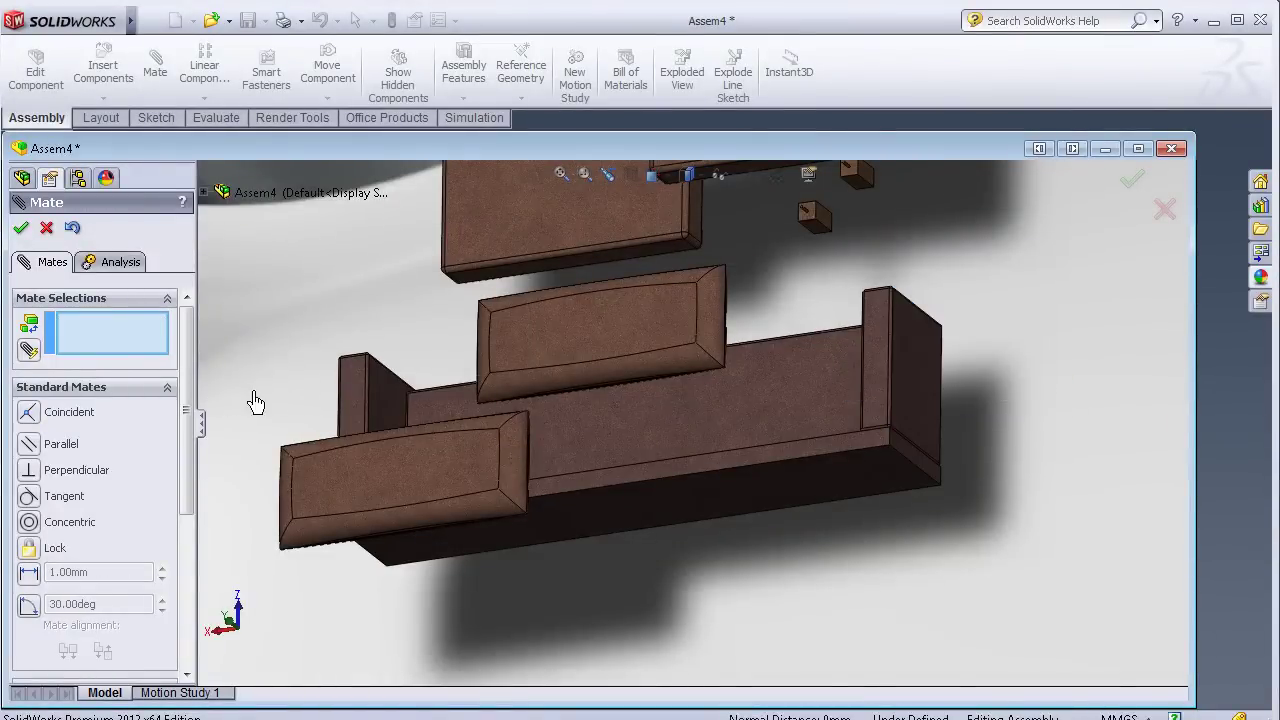
- Mate the side piece's thin bottom face to the Back panel as Coincident11
{"action": "middle_click_drag", "start_coordinate": [257, 400], "coordinate": [325, 447]}
{"action": "scroll", "coordinate": [320, 448], "scroll_direction": "down", "scroll_amount": 2}
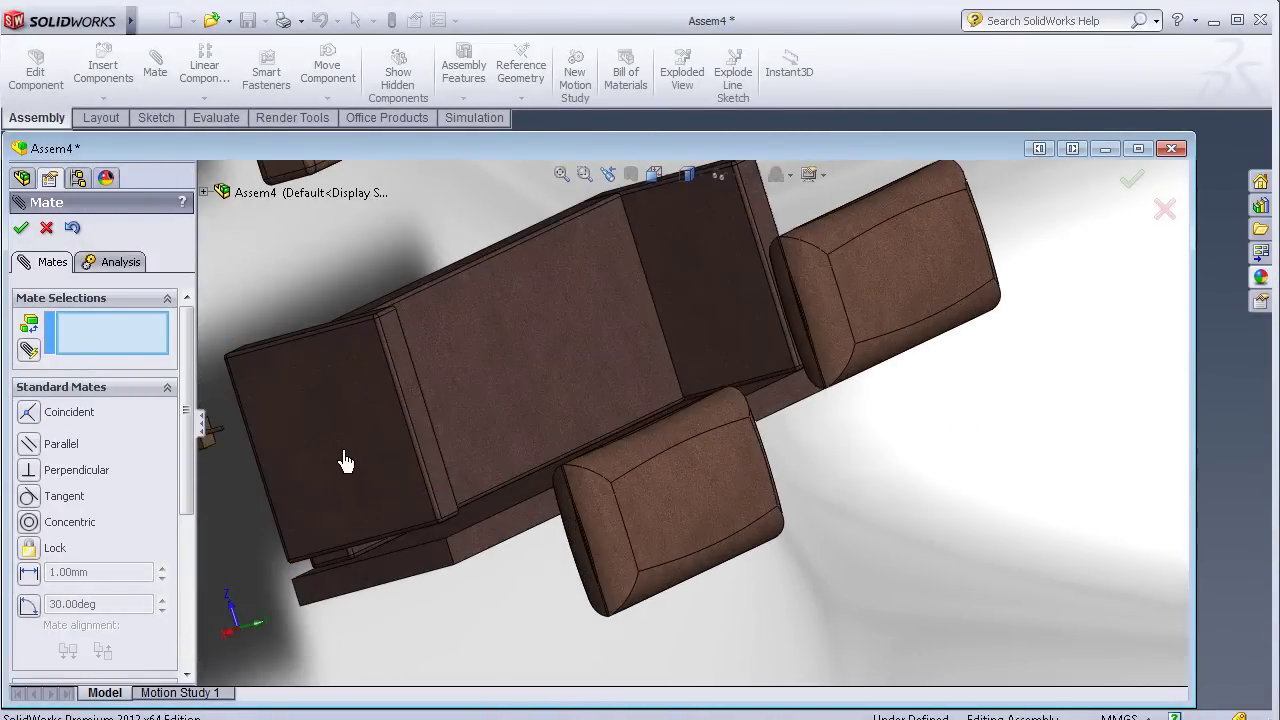
{"action": "left_click", "coordinate": [352, 466]}
{"action": "middle_click_drag", "start_coordinate": [357, 488], "coordinate": [450, 552]}
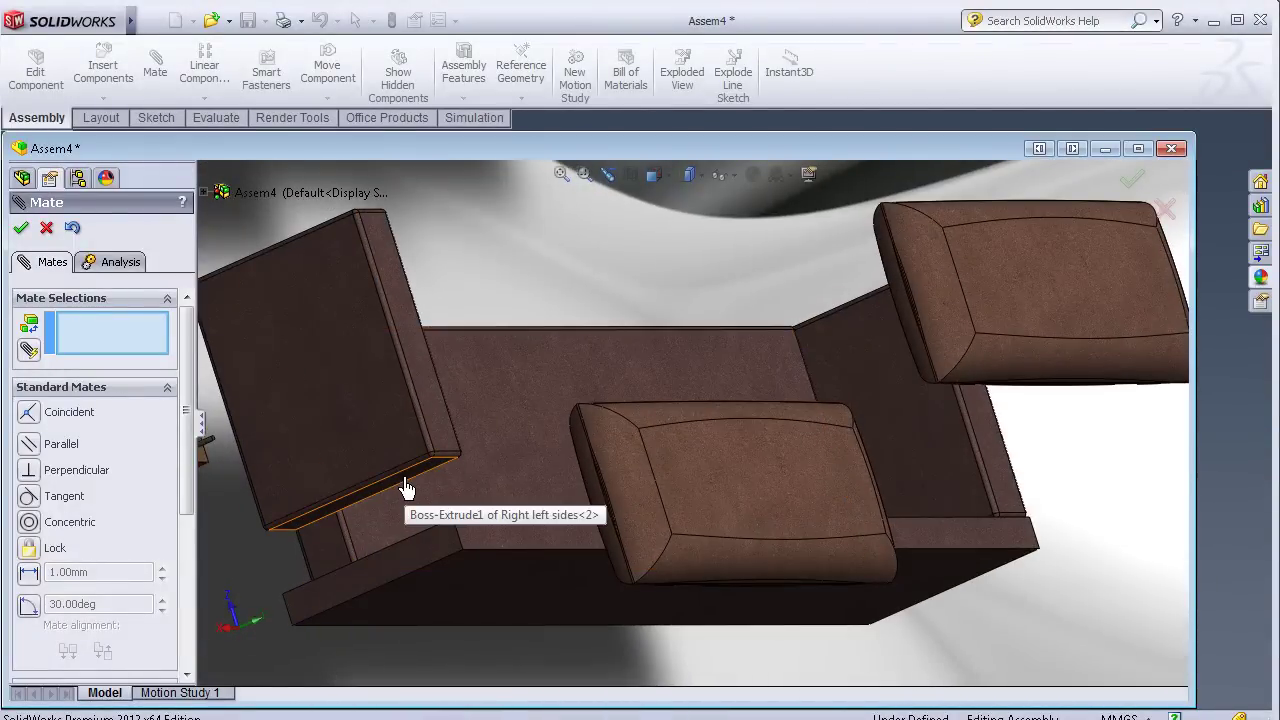
{"action": "left_click", "coordinate": [409, 478]}
{"action": "mouse_move", "coordinate": [457, 586]}
{"action": "middle_mouse_down"}
{"action": "mouse_move", "coordinate": [521, 640]}
{"action": "mouse_move", "coordinate": [730, 622]}
{"action": "middle_mouse_up"}
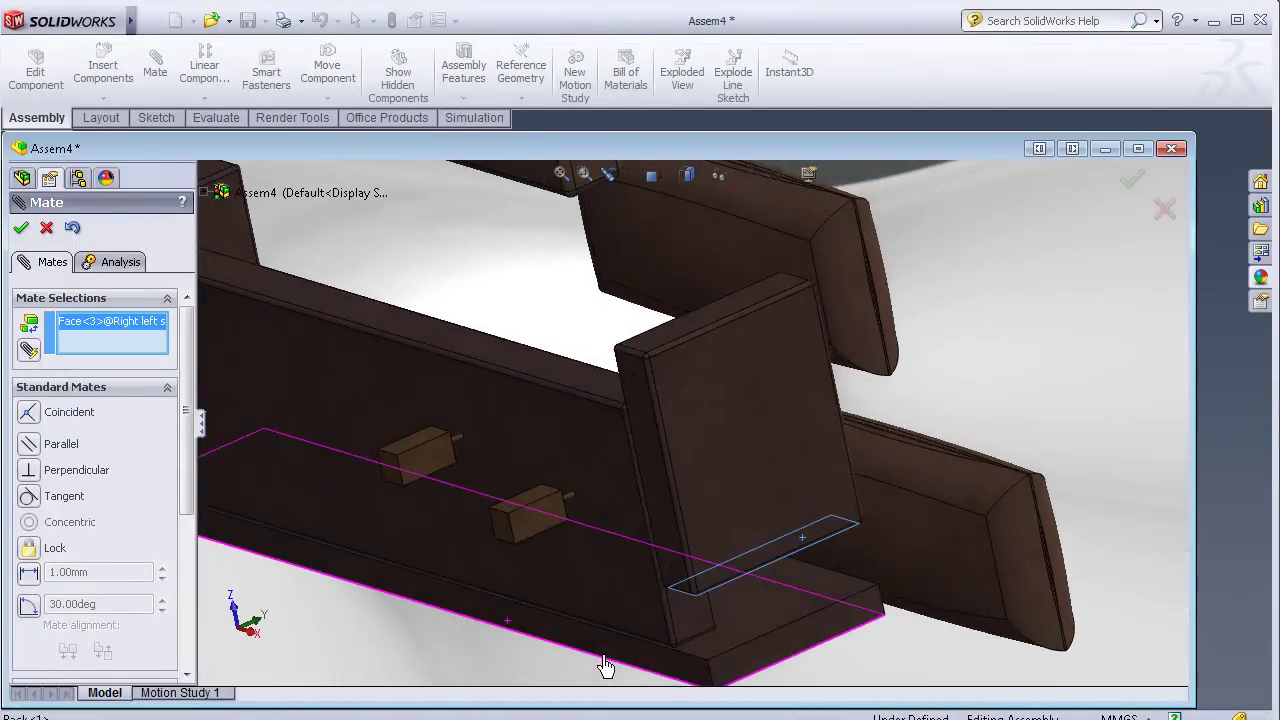
{"action": "left_click", "coordinate": [741, 627]}
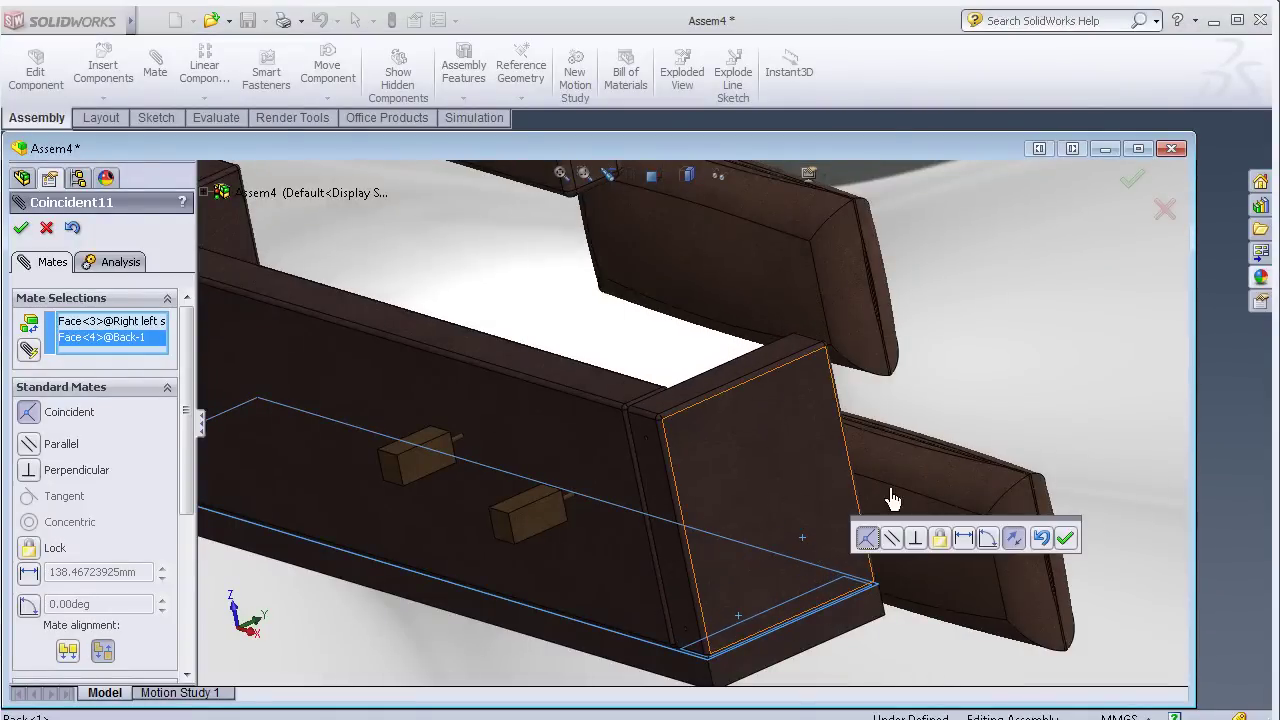
{"action": "left_click", "coordinate": [1066, 540]}
- Mate leg pegs into the hole edge and to the side piece edge, creating Coincident13
{"action": "mouse_move", "coordinate": [1043, 457]}
{"action": "middle_mouse_down"}
{"action": "mouse_move", "coordinate": [1000, 400]}
{"action": "mouse_move", "coordinate": [1034, 394]}
{"action": "mouse_move", "coordinate": [726, 486]}
{"action": "mouse_move", "coordinate": [623, 386]}
{"action": "mouse_move", "coordinate": [623, 334]}
{"action": "mouse_move", "coordinate": [443, 571]}
{"action": "mouse_move", "coordinate": [609, 486]}
{"action": "middle_mouse_up"}
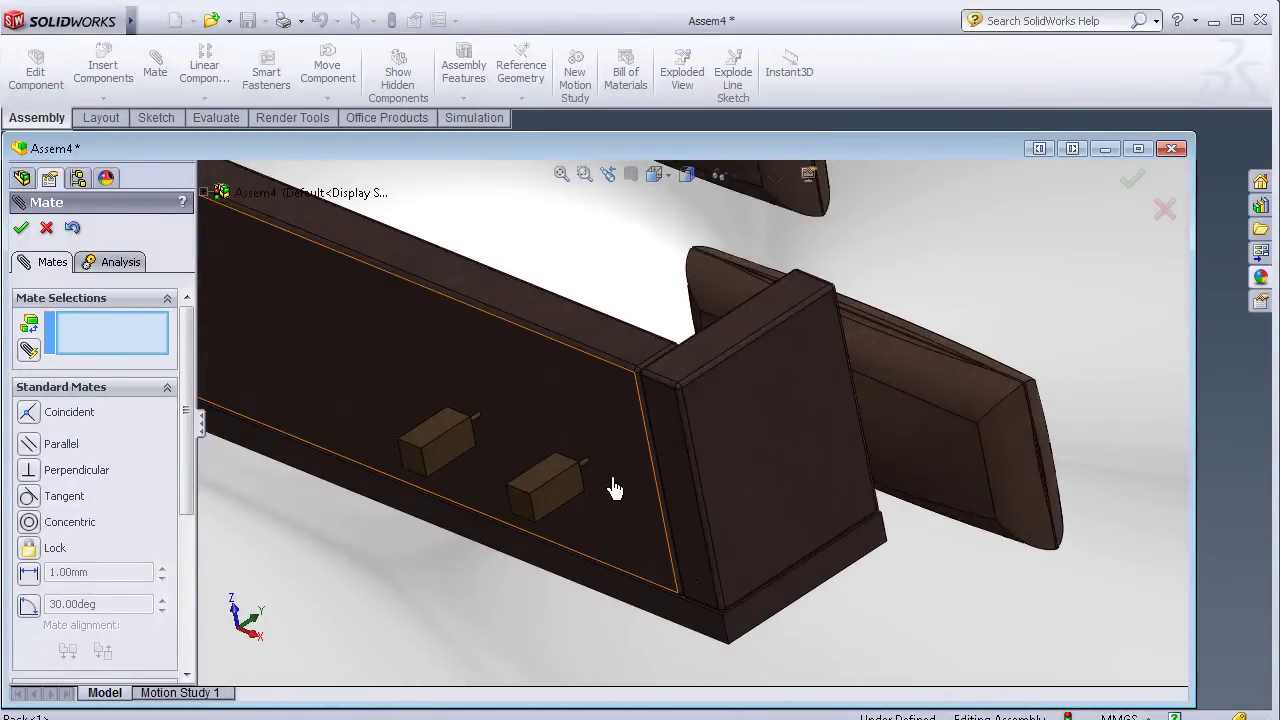
{"action": "scroll", "coordinate": [600, 476], "scroll_direction": "down", "scroll_amount": 2}
{"action": "scroll", "coordinate": [600, 476], "scroll_direction": "down", "scroll_amount": 3}
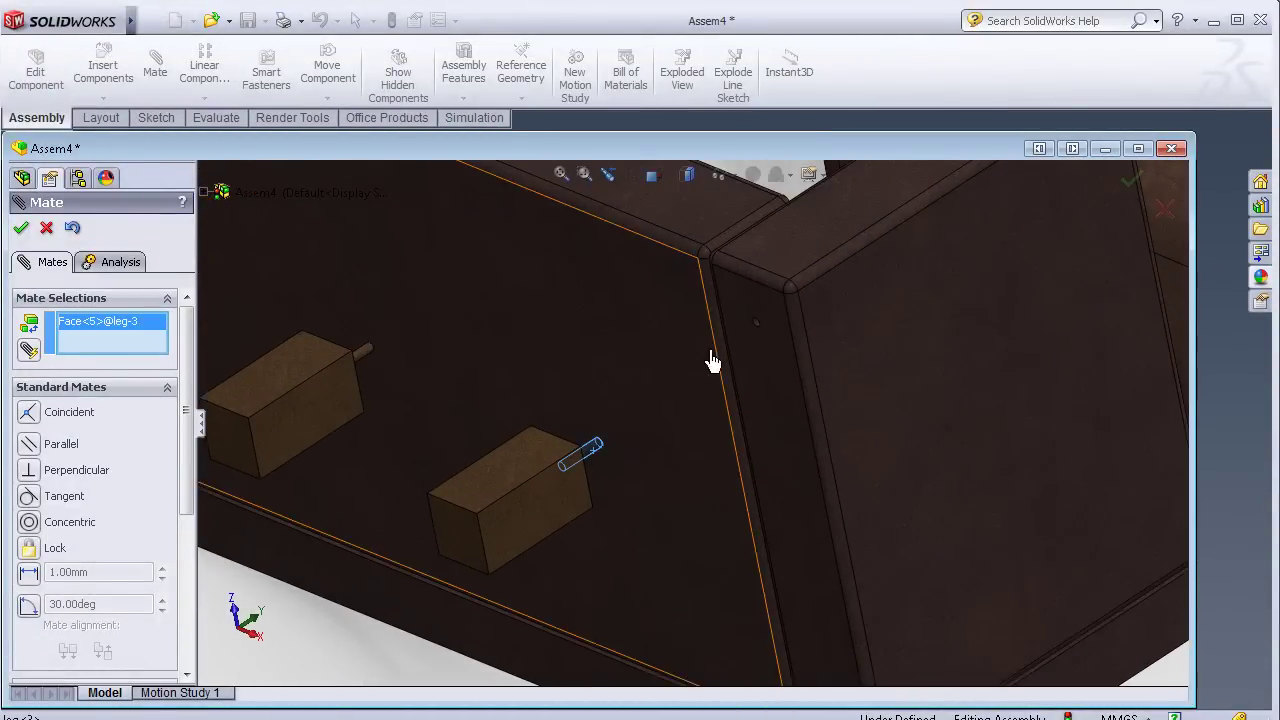
{"action": "left_click", "coordinate": [756, 325]}
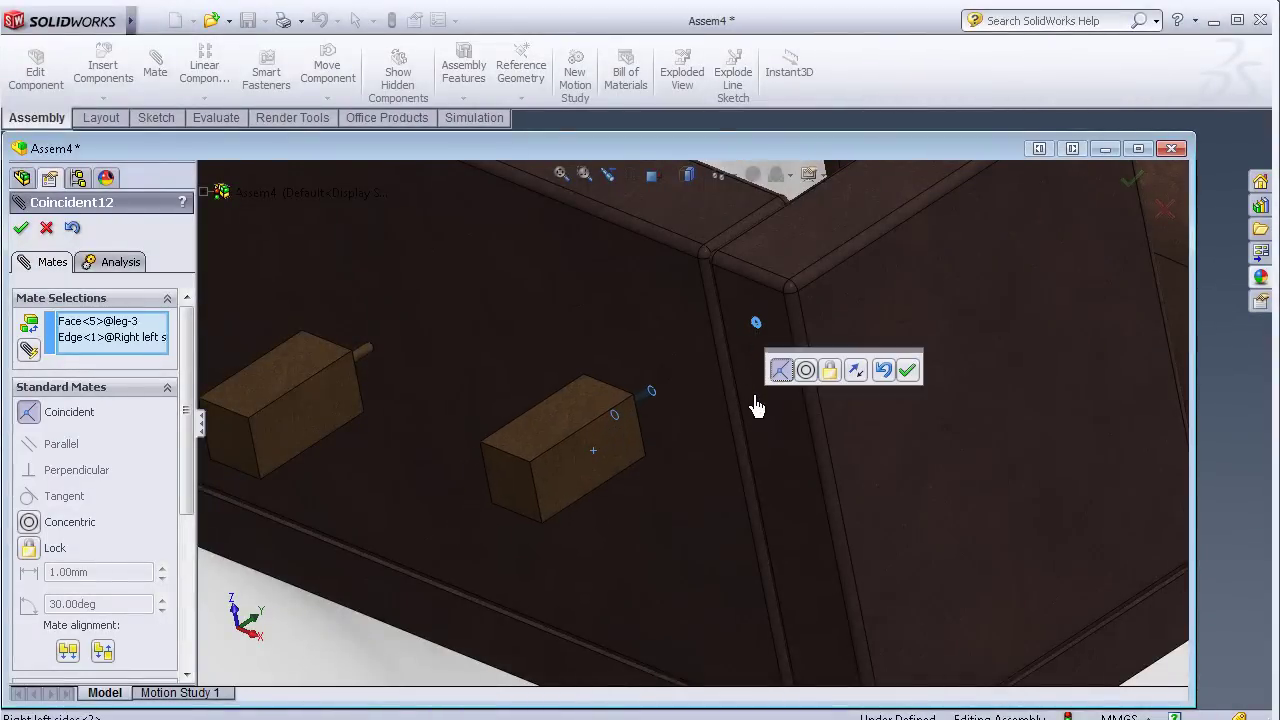
{"action": "left_click", "coordinate": [908, 372]}
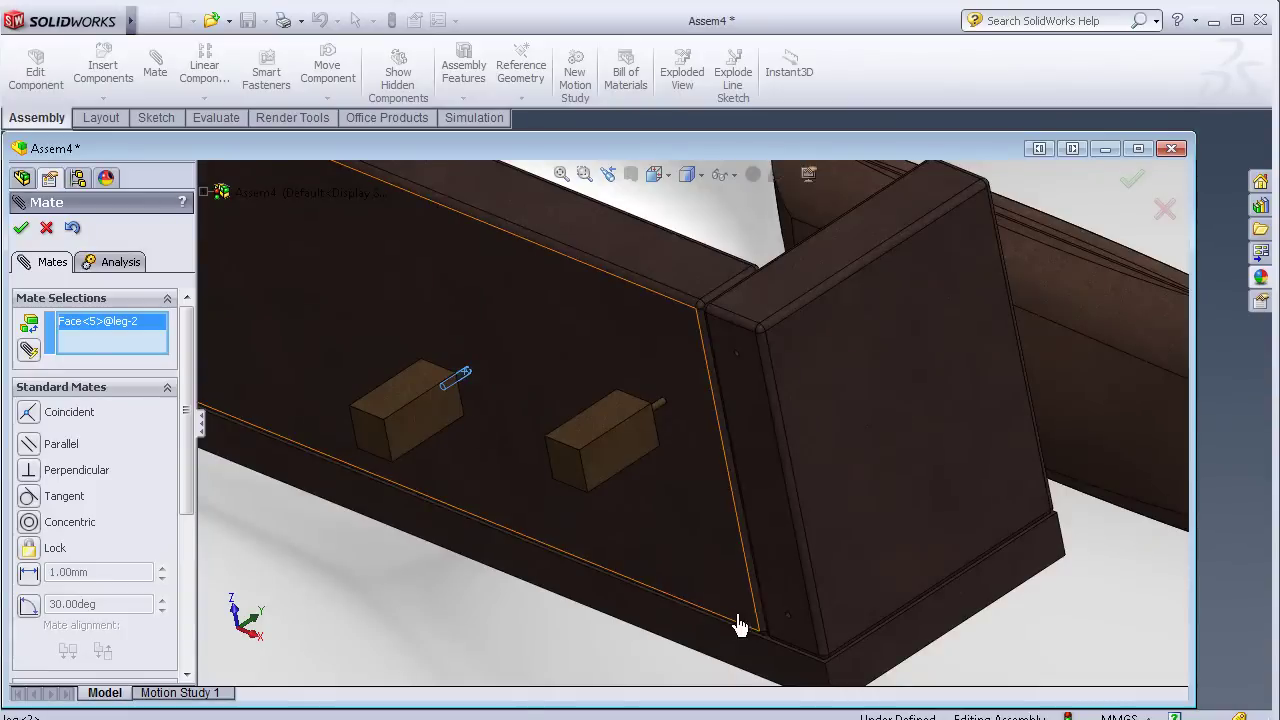
{"action": "left_click", "coordinate": [789, 621]}
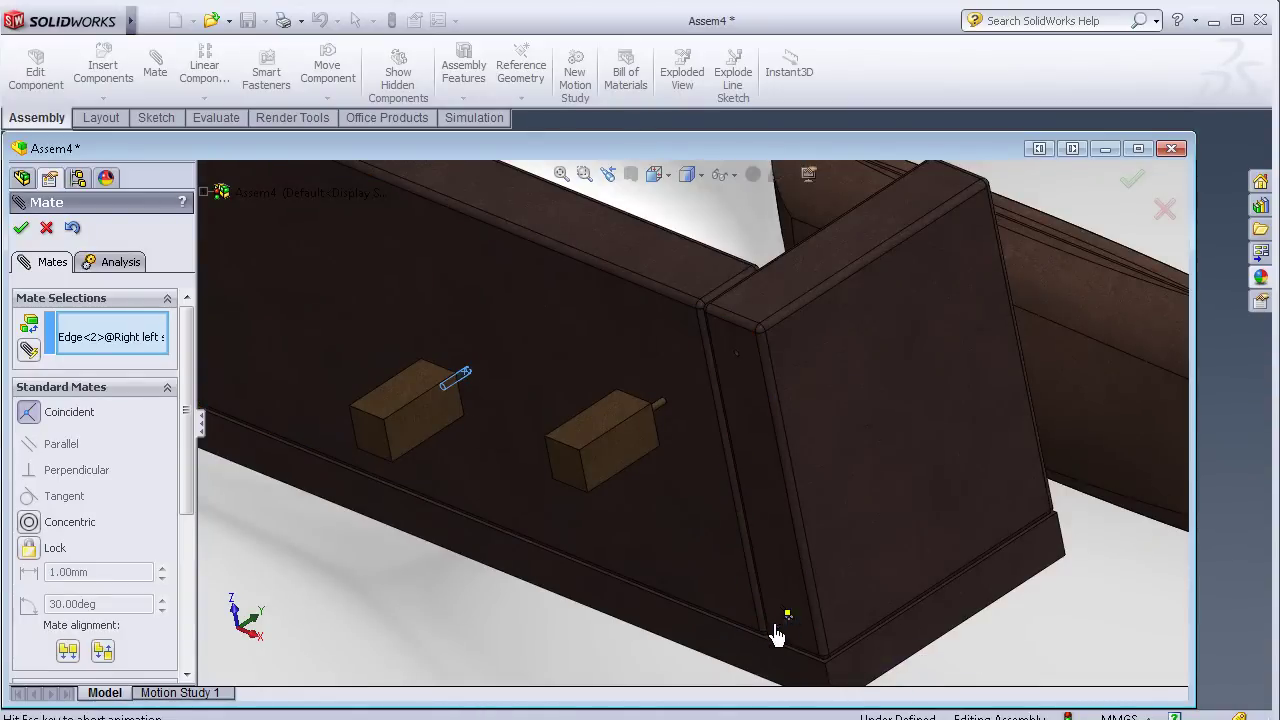
{"action": "left_click", "coordinate": [864, 651]}
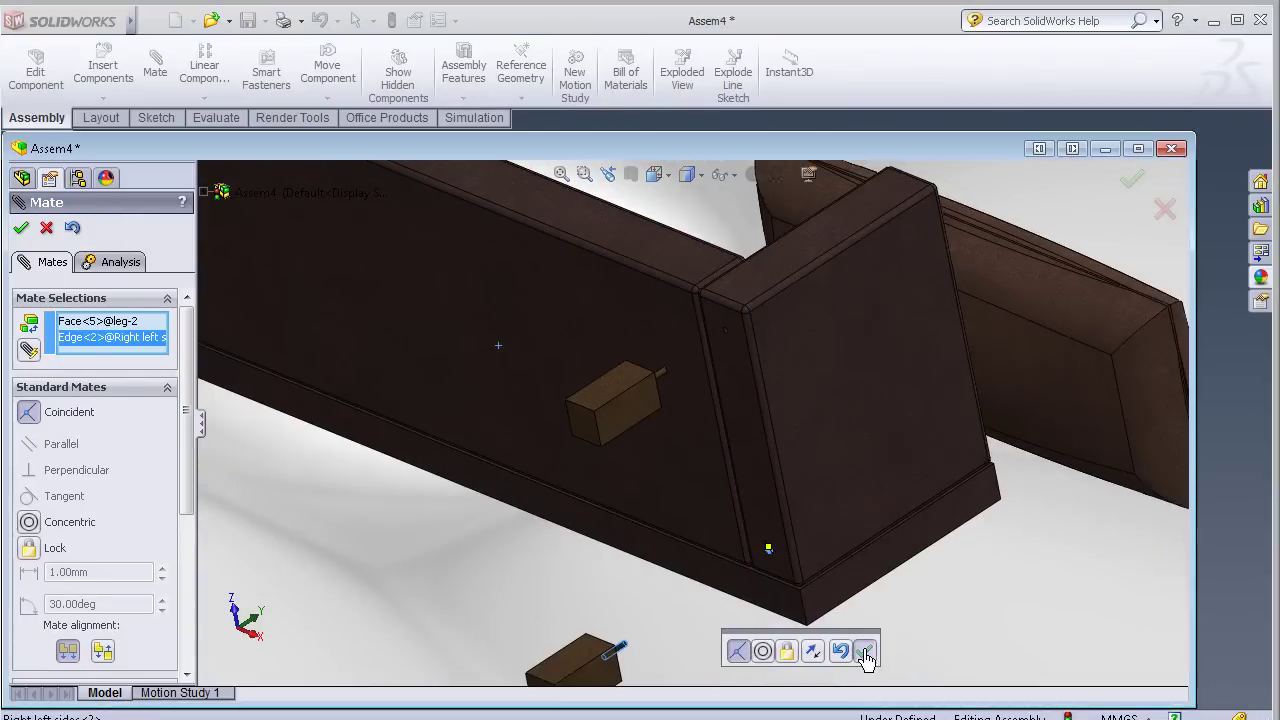
- Mate the loose leg-2 to the Back panel's bottom face as Coincident14
{"action": "scroll", "coordinate": [477, 494], "scroll_direction": "up", "scroll_amount": 3}
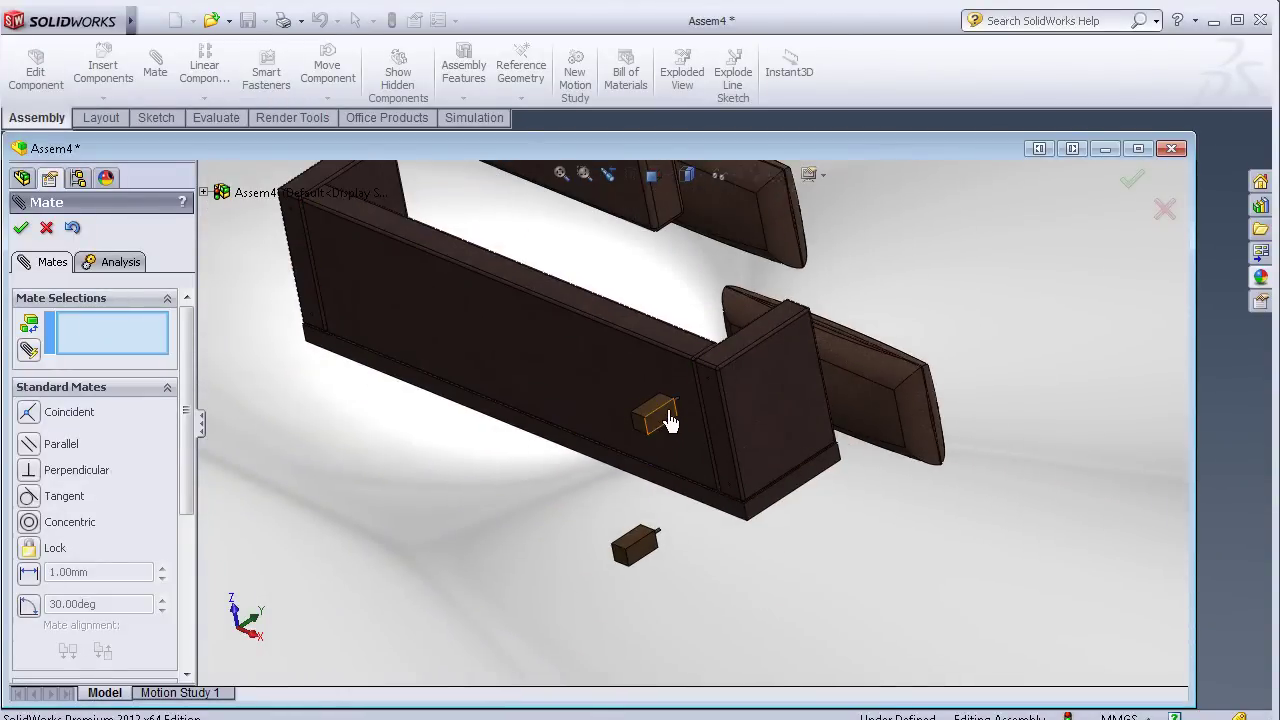
{"action": "left_click_drag", "start_coordinate": [669, 421], "coordinate": [705, 393]}
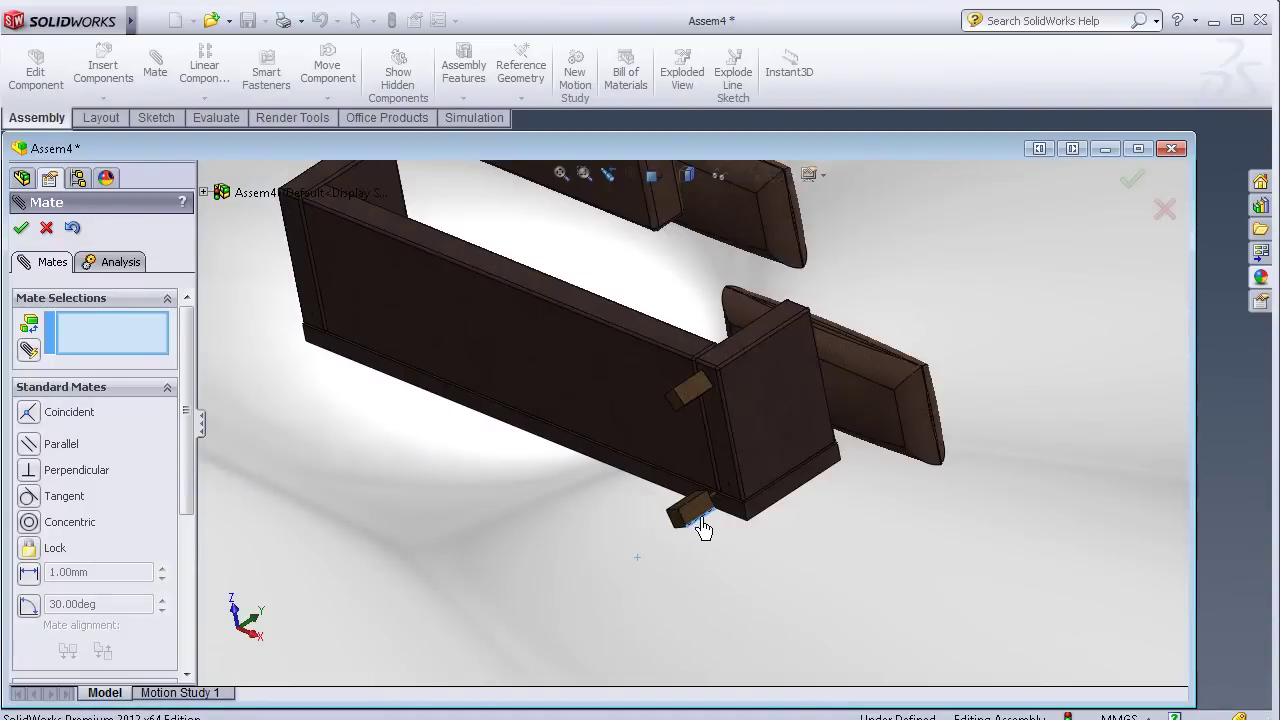
{"action": "middle_click_drag", "start_coordinate": [585, 528], "coordinate": [688, 480]}
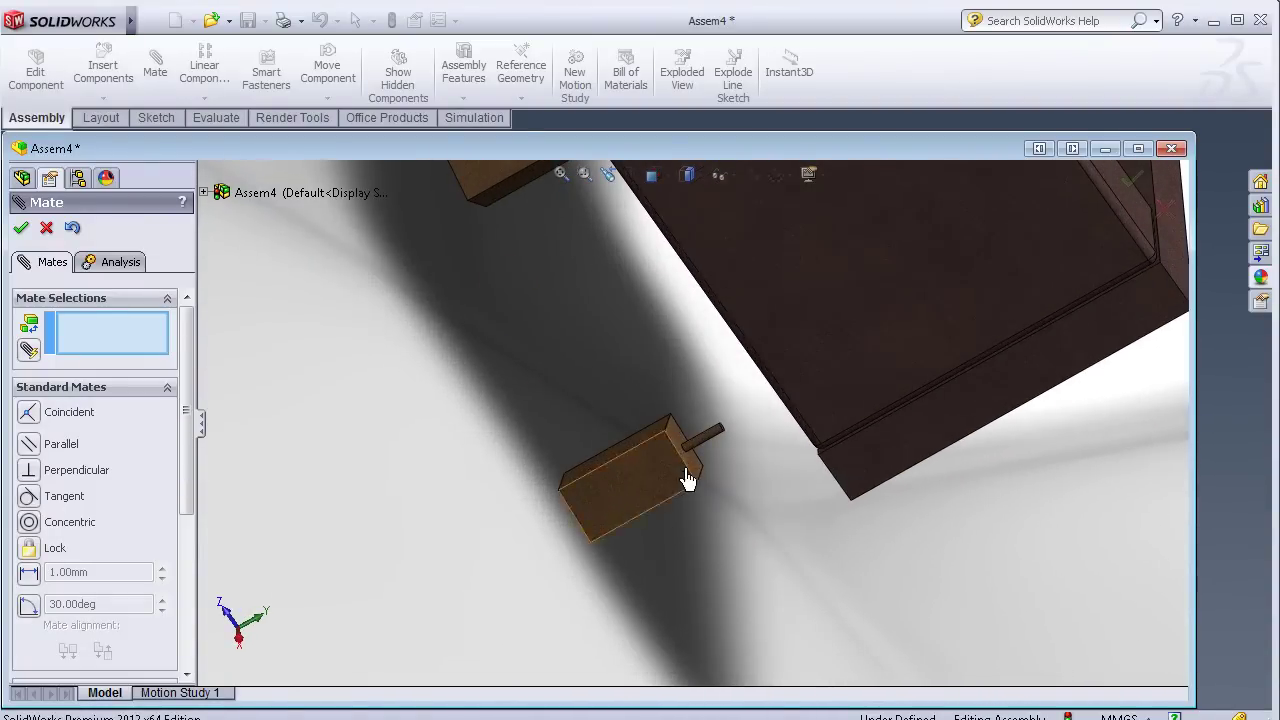
{"action": "mouse_move", "coordinate": [792, 498]}
{"action": "middle_mouse_down"}
{"action": "mouse_move", "coordinate": [829, 466]}
{"action": "mouse_move", "coordinate": [808, 451]}
{"action": "middle_mouse_up"}
{"action": "left_click", "coordinate": [805, 455]}
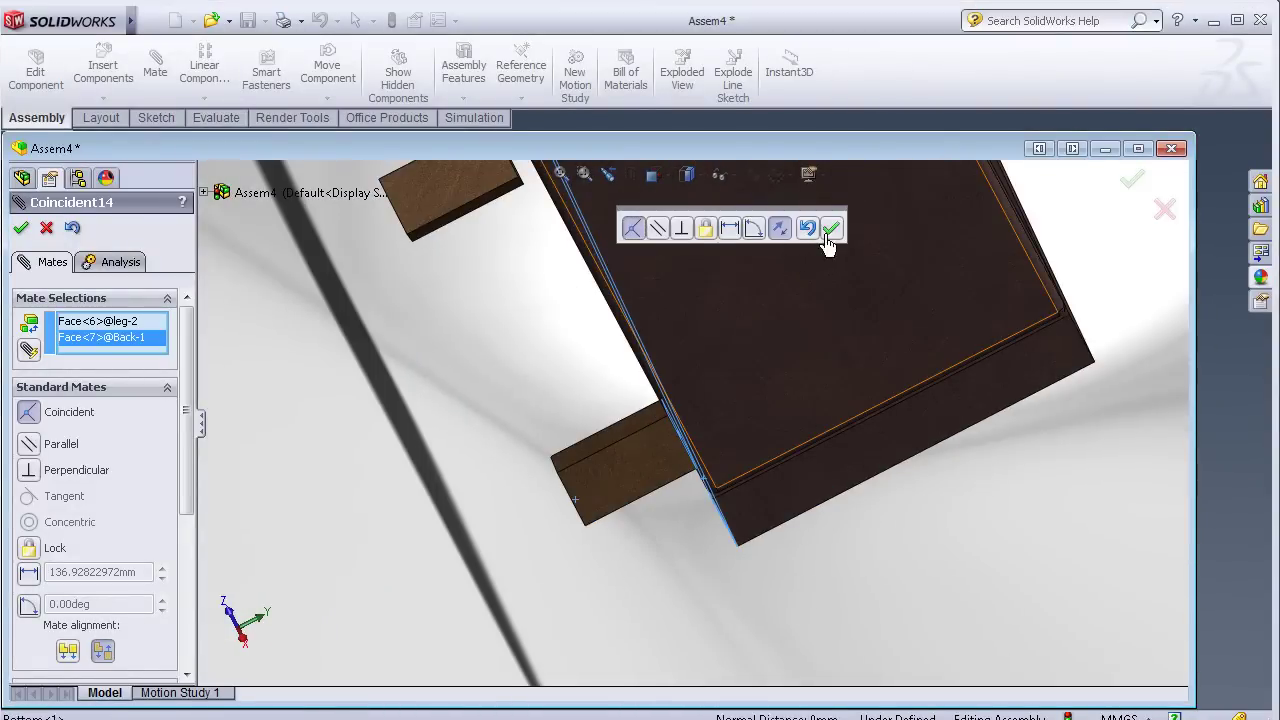
{"action": "left_click", "coordinate": [828, 243]}
- Mate leg-3's Face<6> coincident with Face<8> of Right left sides
{"action": "mouse_move", "coordinate": [552, 286]}
{"action": "middle_mouse_down"}
{"action": "mouse_move", "coordinate": [491, 337]}
{"action": "mouse_move", "coordinate": [508, 222]}
{"action": "middle_mouse_up"}
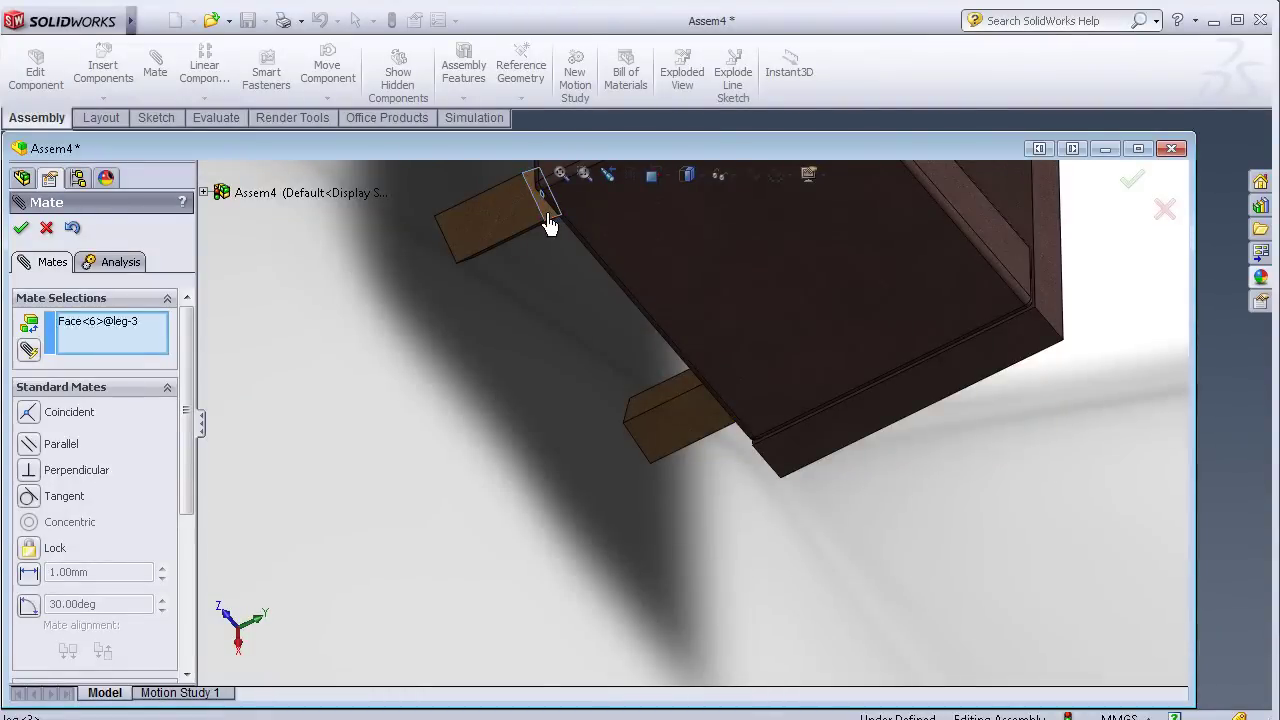
{"action": "left_click", "coordinate": [571, 289]}
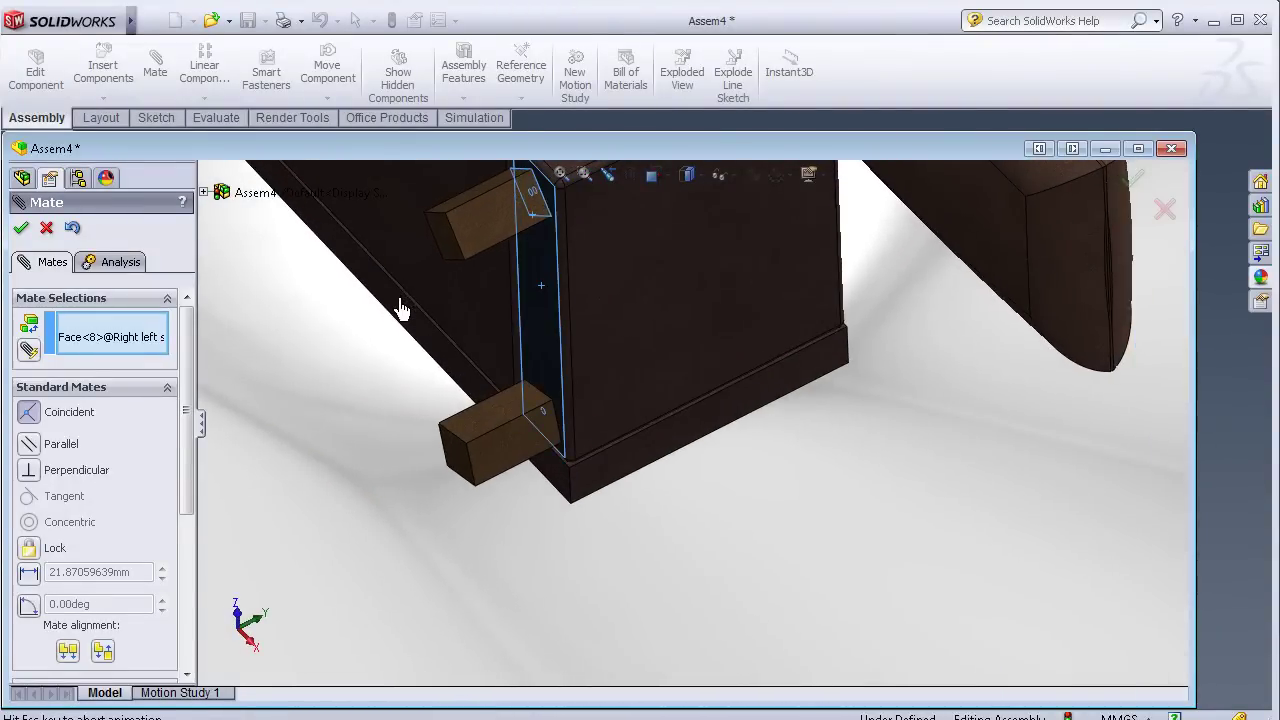
{"action": "left_click", "coordinate": [400, 310]}
{"action": "left_click", "coordinate": [376, 270]}
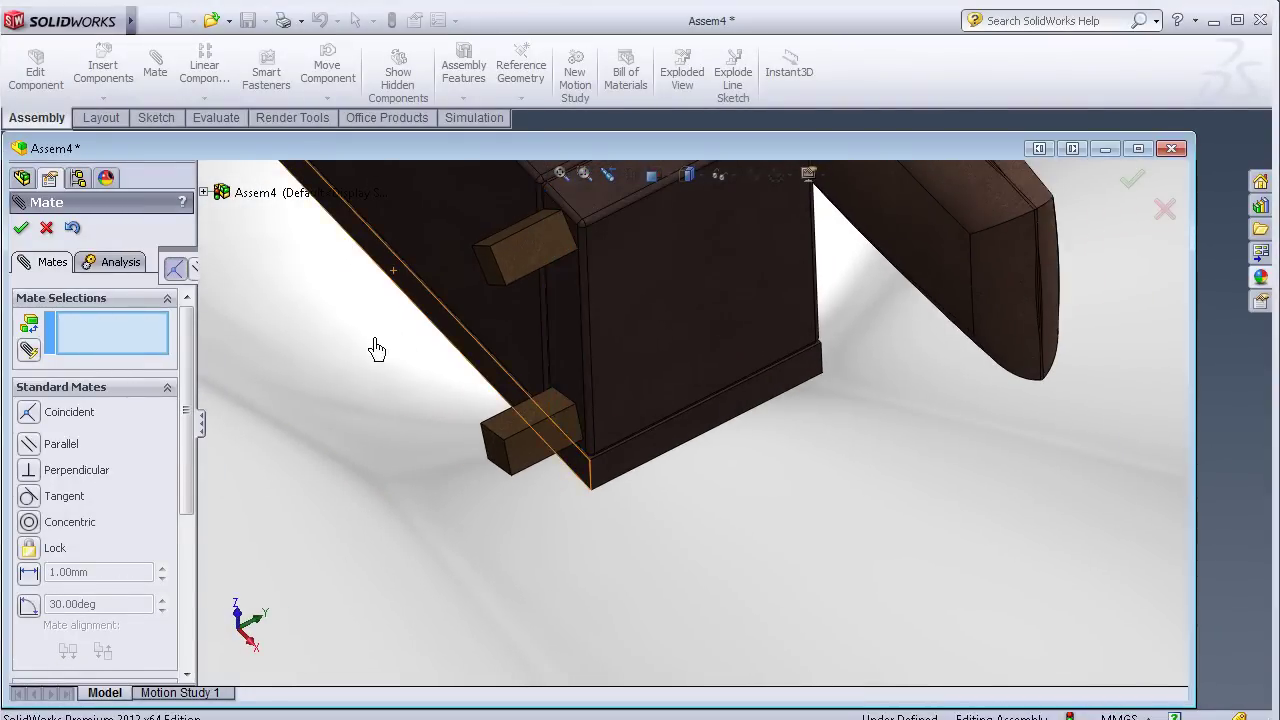
{"action": "mouse_move", "coordinate": [371, 349]}
{"action": "middle_mouse_down"}
{"action": "mouse_move", "coordinate": [391, 283]}
{"action": "mouse_move", "coordinate": [434, 229]}
{"action": "mouse_move", "coordinate": [543, 280]}
{"action": "middle_mouse_up"}
- Mate leg 4 coincident to an edge of the Right left sides panel
{"action": "scroll", "coordinate": [434, 229], "scroll_direction": "up", "scroll_amount": 3}
{"action": "scroll", "coordinate": [543, 280], "scroll_direction": "down", "scroll_amount": 5}
{"action": "scroll", "coordinate": [868, 372], "scroll_direction": "down", "scroll_amount": 2}
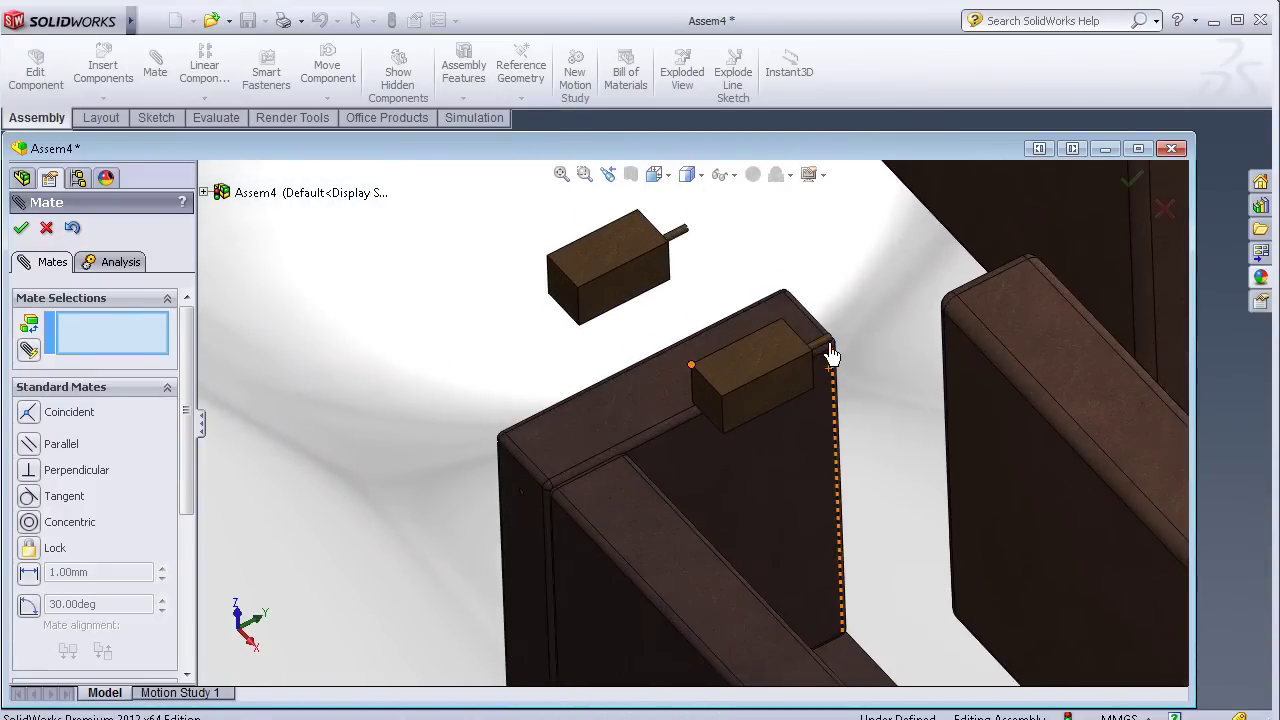
{"action": "left_click", "coordinate": [520, 495]}
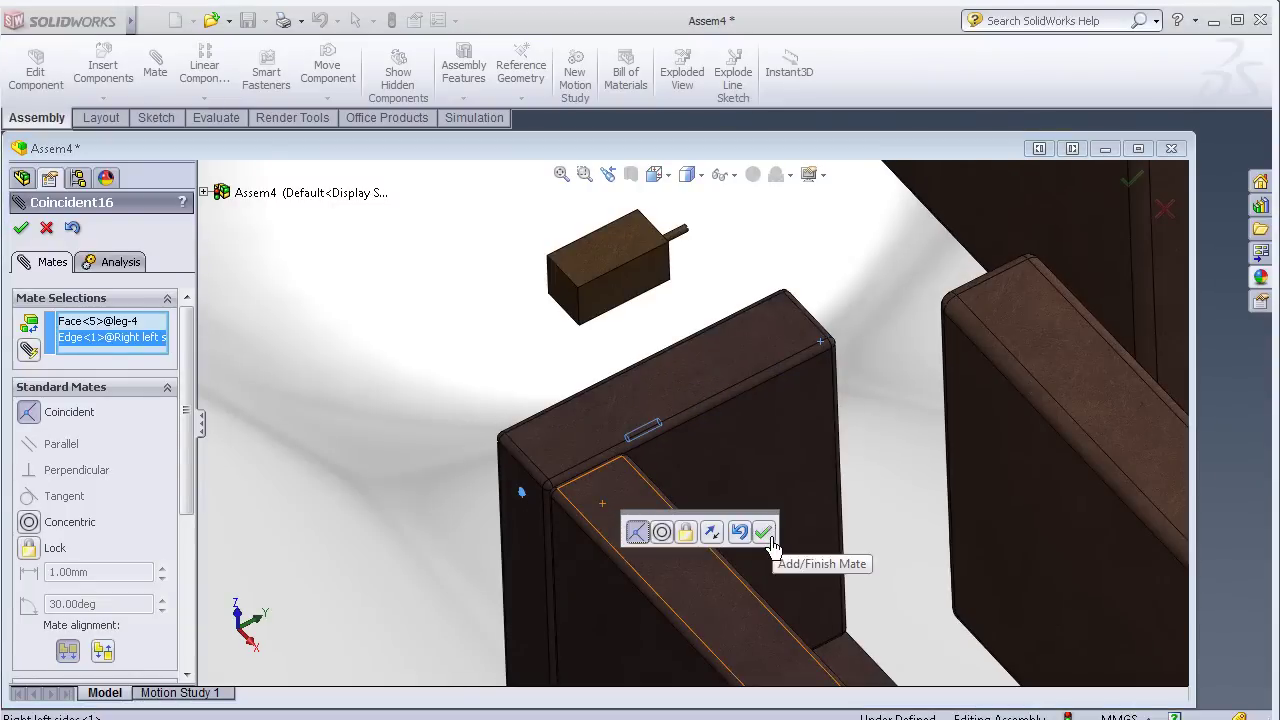
{"action": "left_click", "coordinate": [770, 540]}
- Mate leg 1 coincident to a frame edge, then pick a frame corner point
{"action": "scroll", "coordinate": [457, 363], "scroll_direction": "up", "scroll_amount": 3}
{"action": "mouse_move", "coordinate": [457, 363]}
{"action": "middle_mouse_down"}
{"action": "mouse_move", "coordinate": [420, 474]}
{"action": "mouse_move", "coordinate": [443, 437]}
{"action": "middle_mouse_up"}
{"action": "left_click_drag", "start_coordinate": [606, 503], "coordinate": [548, 523]}
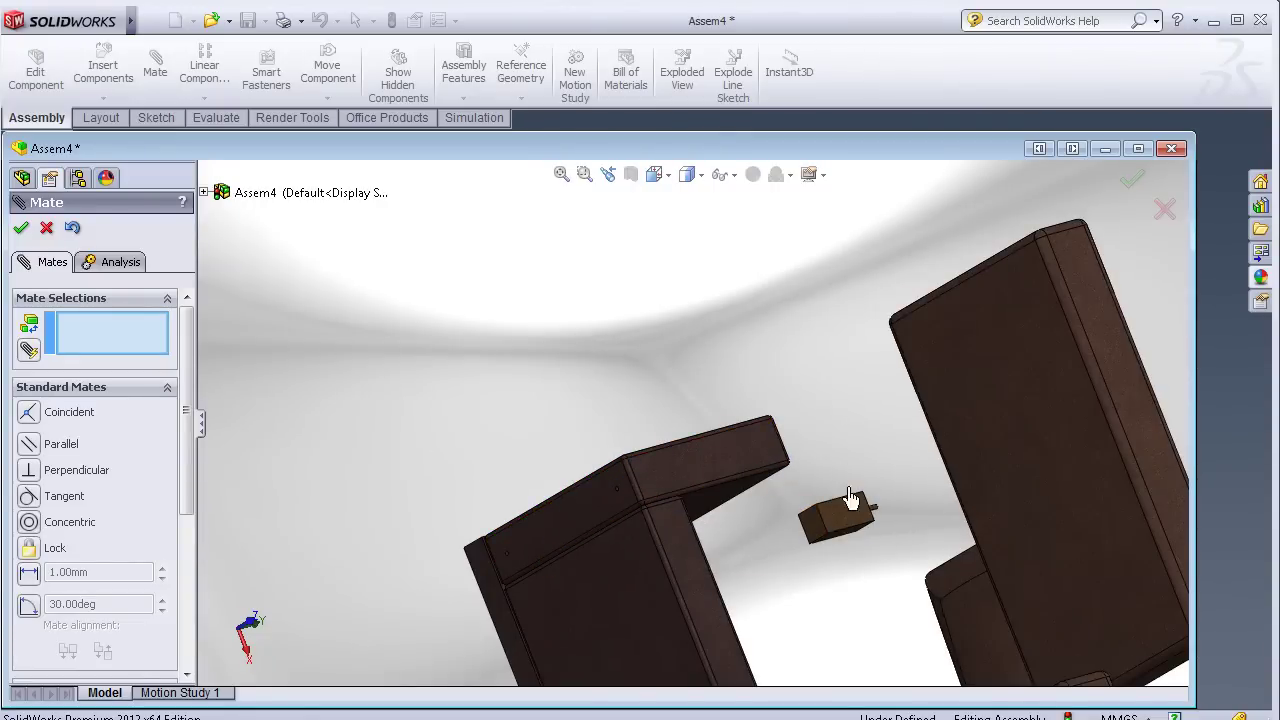
{"action": "scroll", "coordinate": [891, 523], "scroll_direction": "down", "scroll_amount": 2}
{"action": "scroll", "coordinate": [870, 516], "scroll_direction": "down", "scroll_amount": 2}
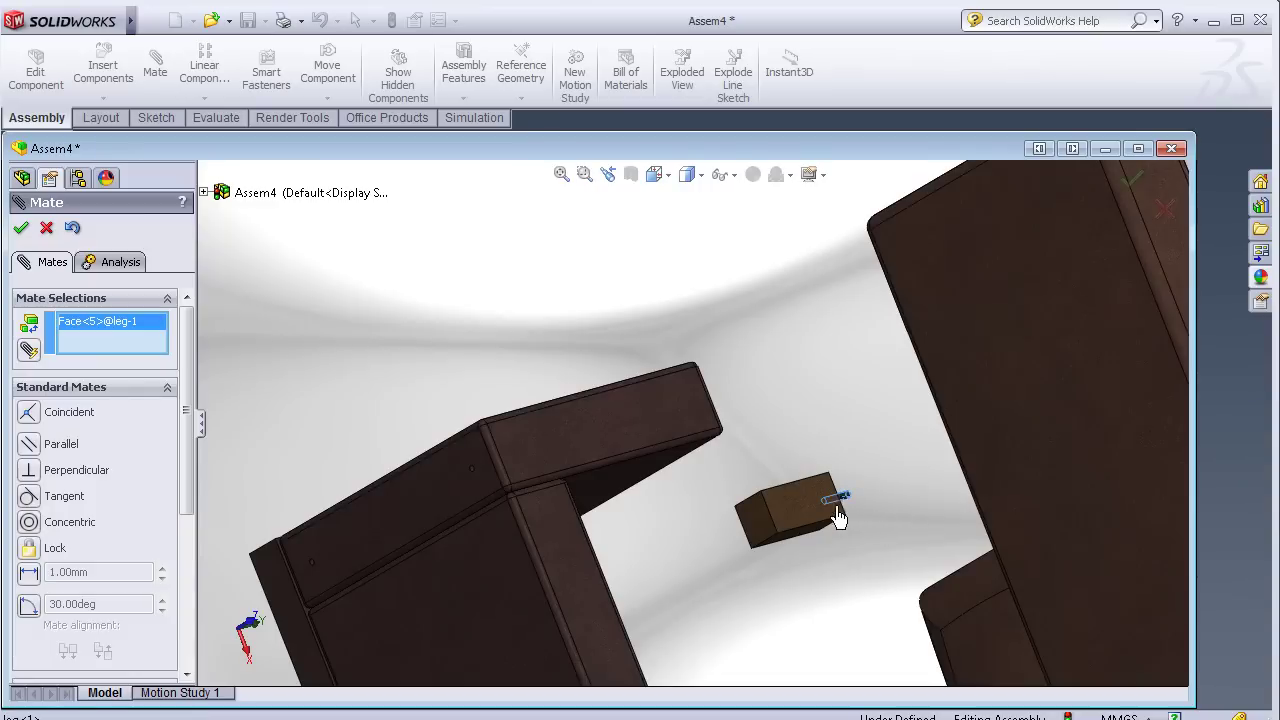
{"action": "scroll", "coordinate": [610, 530], "scroll_direction": "up", "scroll_amount": 3}
{"action": "scroll", "coordinate": [452, 530], "scroll_direction": "down", "scroll_amount": 5}
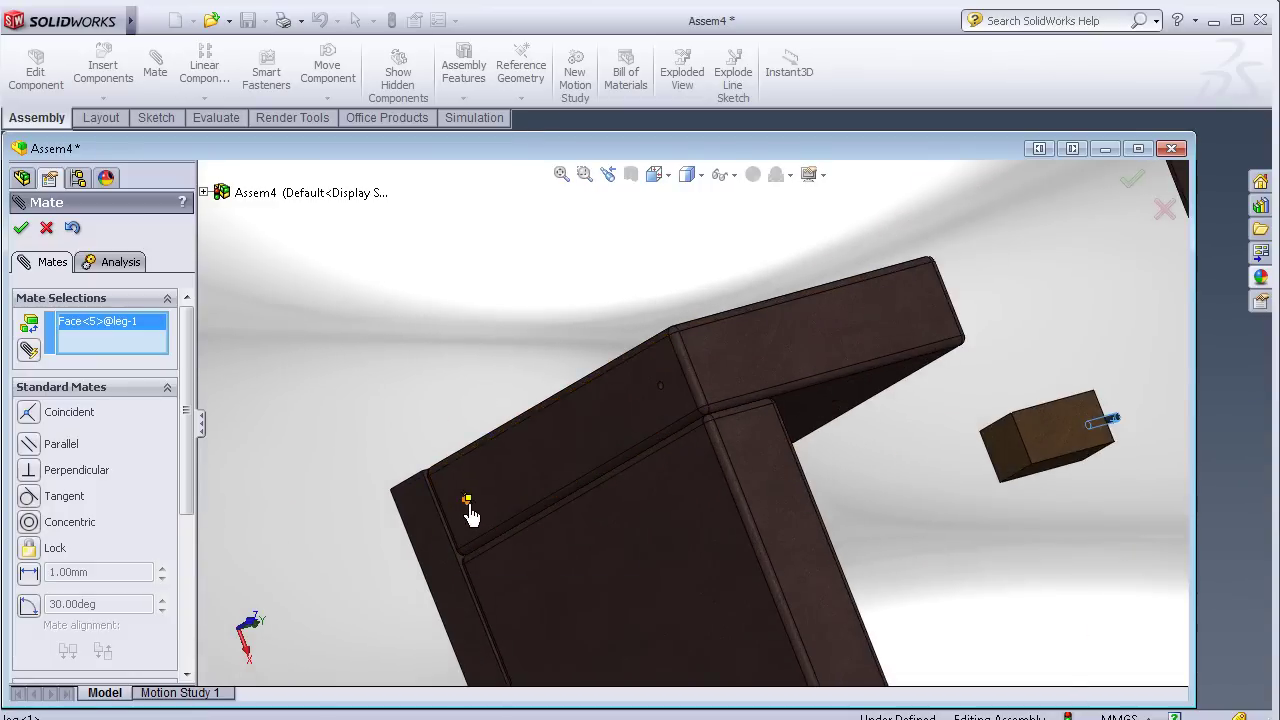
{"action": "left_click", "coordinate": [467, 508]}
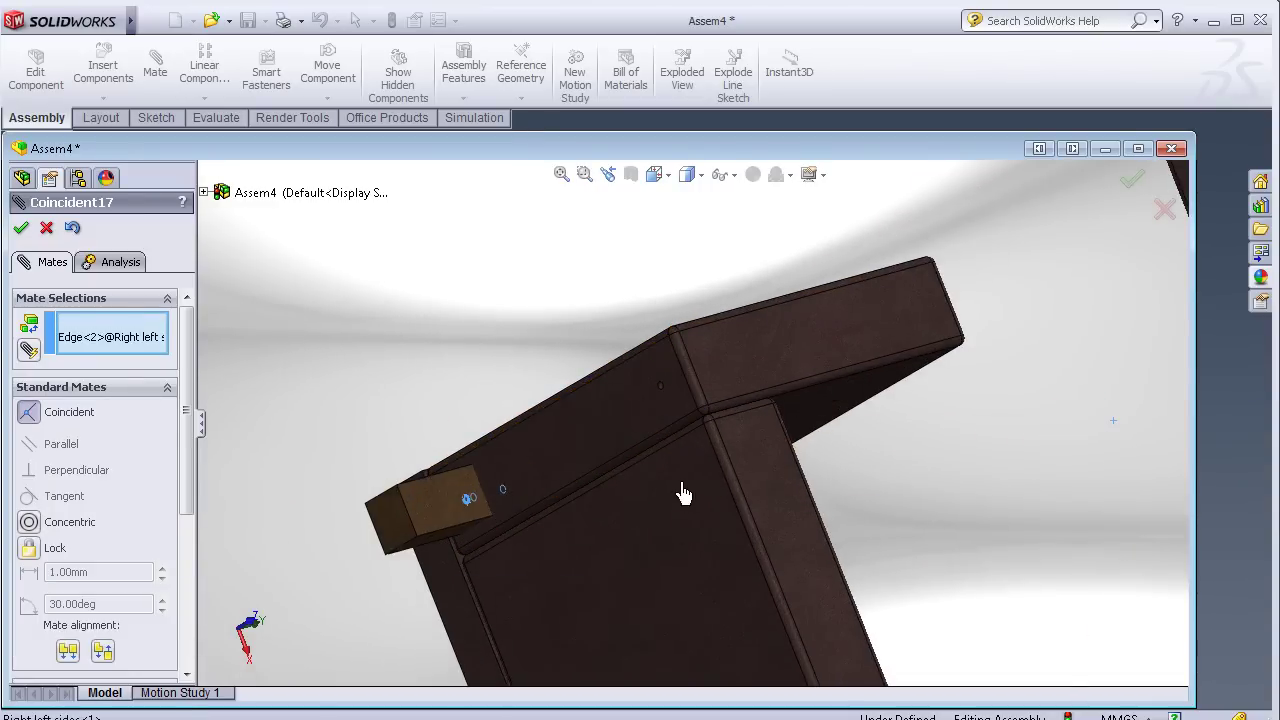
{"action": "left_click", "coordinate": [767, 523]}
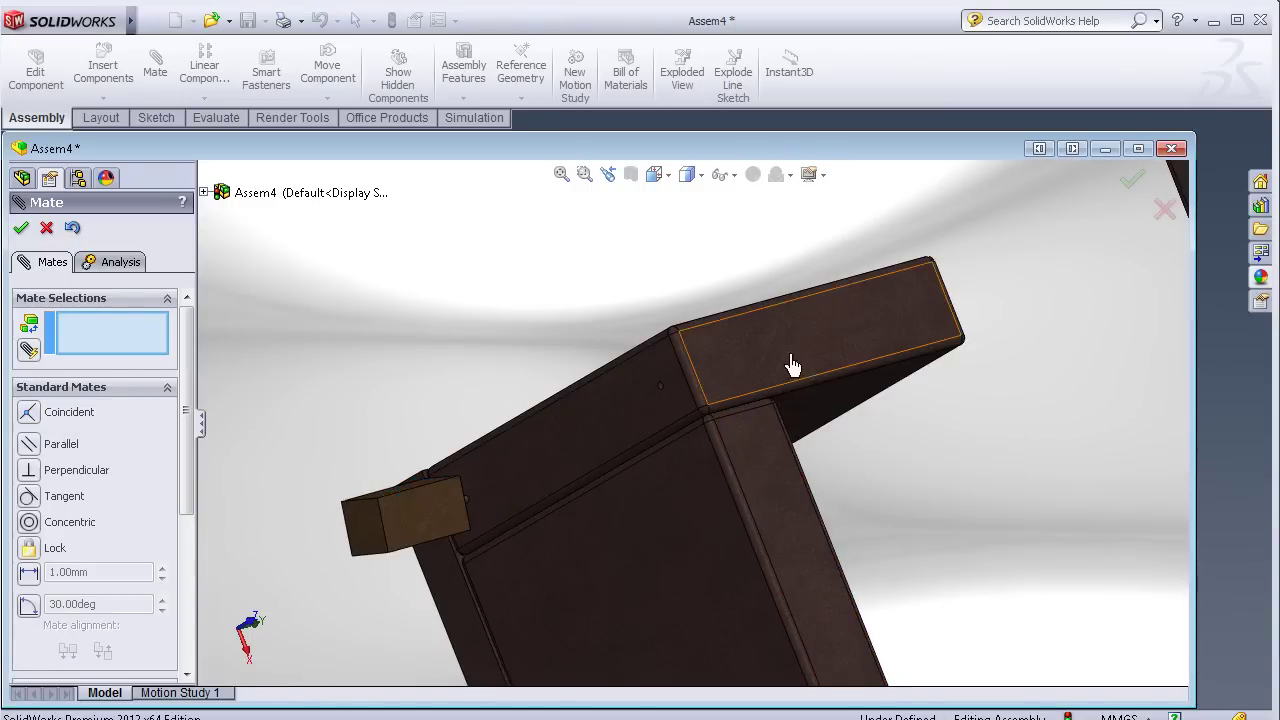
{"action": "left_click", "coordinate": [683, 373]}
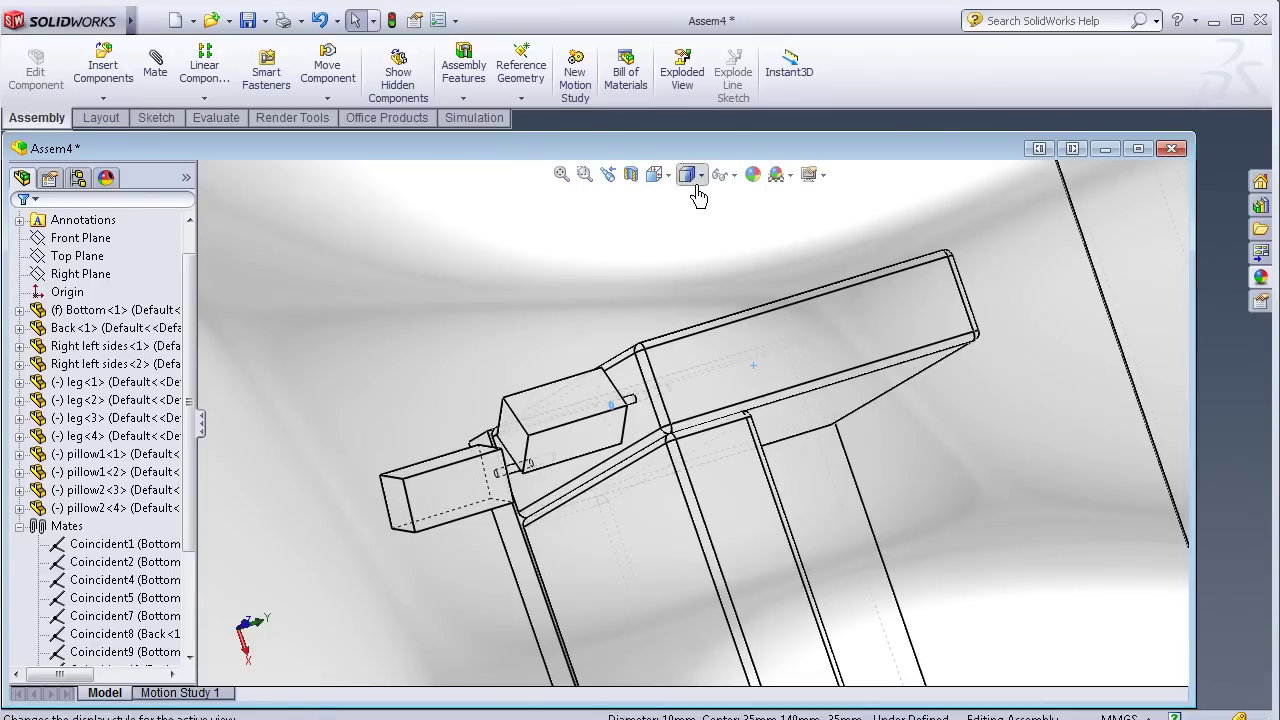
- Switch to Shaded With Edges, drag leg 4 away from the frame, and select its end face
{"action": "left_click", "coordinate": [694, 232]}
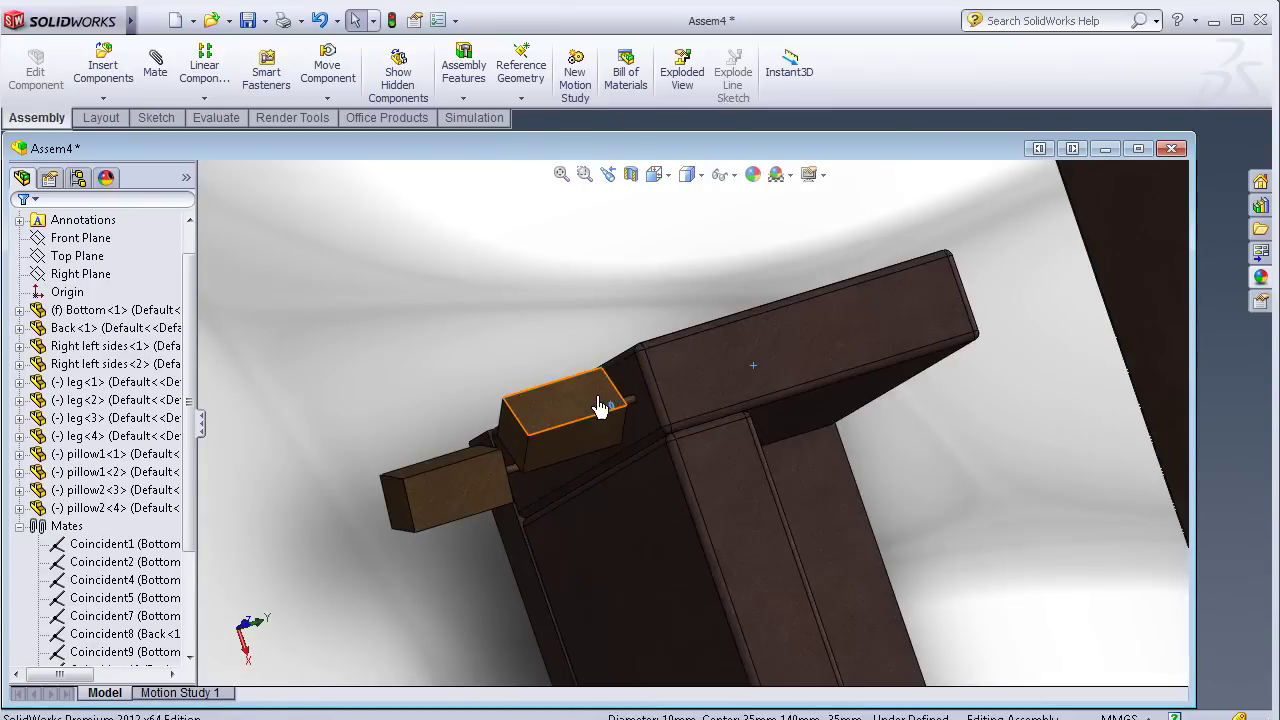
{"action": "left_click_drag", "start_coordinate": [600, 406], "coordinate": [538, 305]}
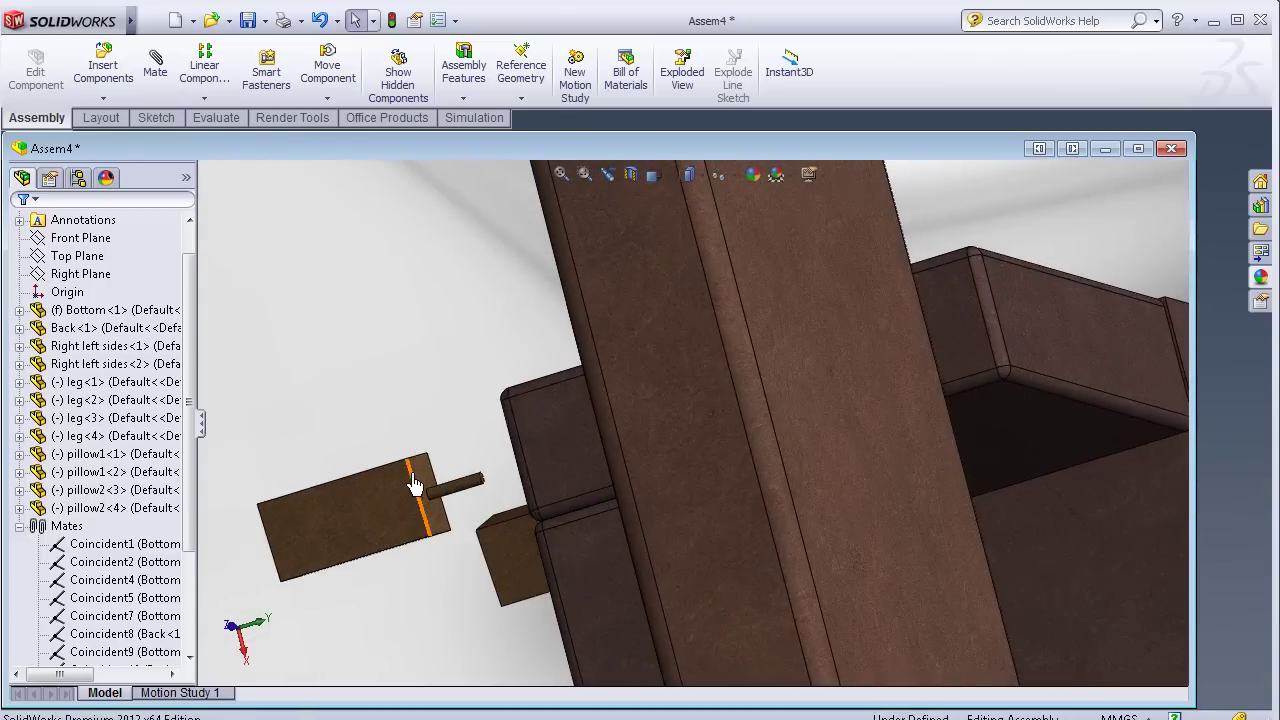
{"action": "left_click", "coordinate": [415, 485]}
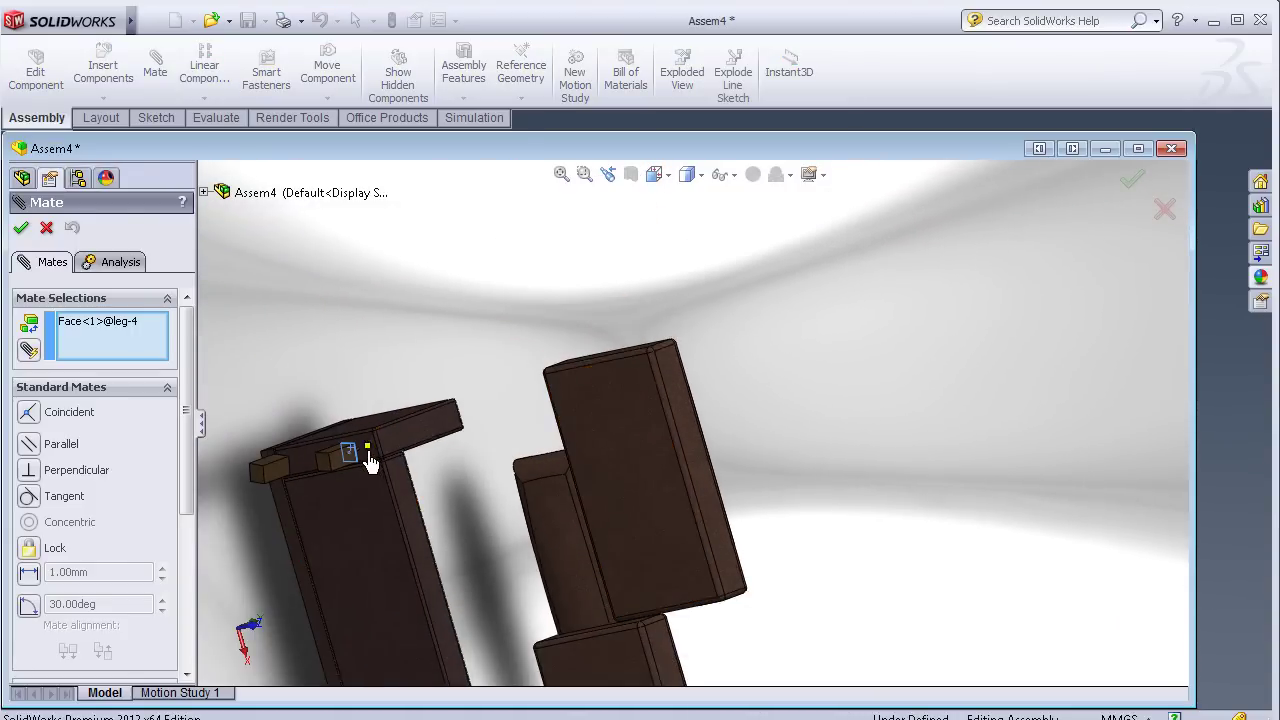
- Make leg 4's end face coincident with the side frame face
{"action": "left_click", "coordinate": [368, 455]}
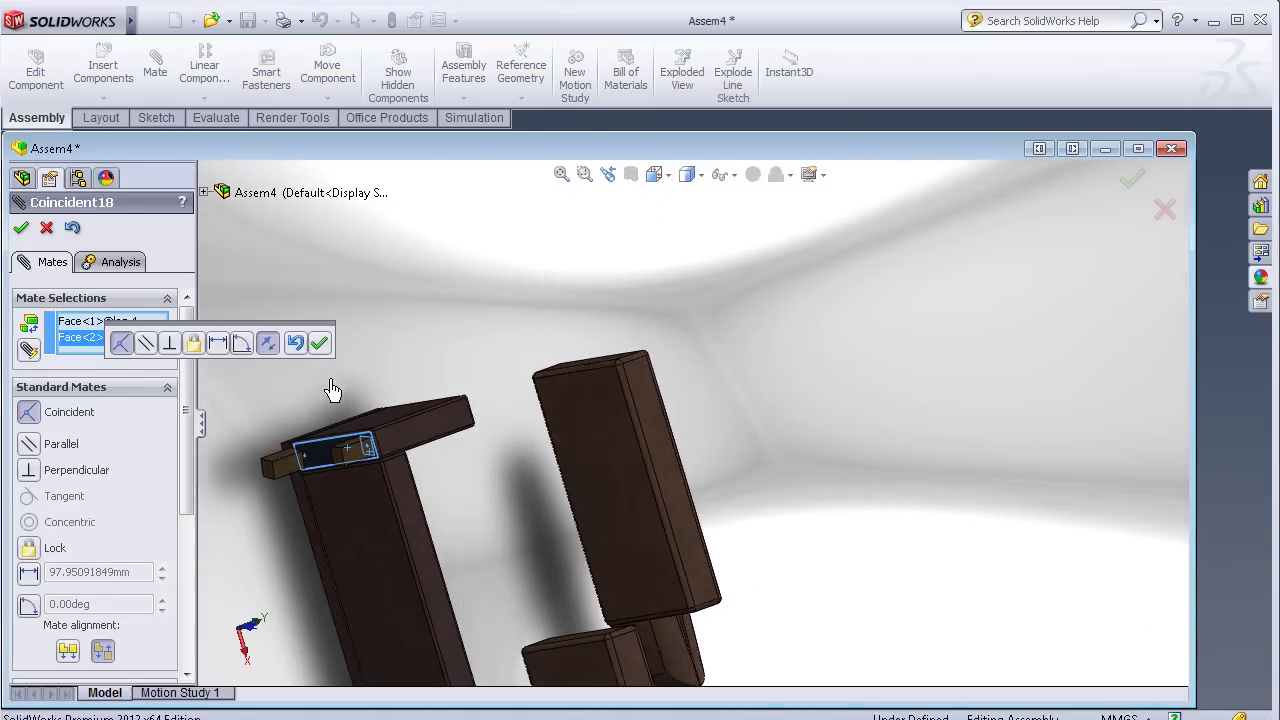
{"action": "left_click", "coordinate": [319, 343]}
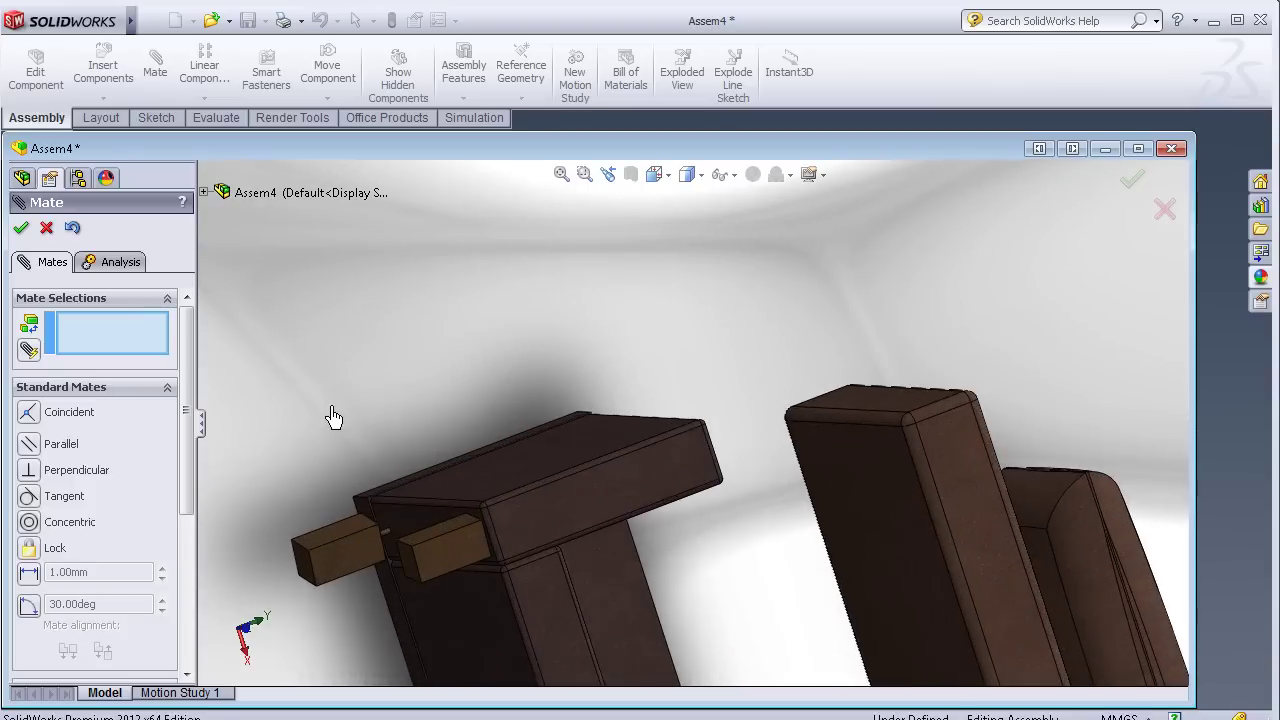
{"action": "scroll", "coordinate": [330, 425], "scroll_direction": "down", "scroll_amount": 2}
{"action": "scroll", "coordinate": [314, 466], "scroll_direction": "down", "scroll_amount": 2}
{"action": "scroll", "coordinate": [300, 485], "scroll_direction": "down", "scroll_amount": 2}
{"action": "scroll", "coordinate": [352, 507], "scroll_direction": "down", "scroll_amount": 1}
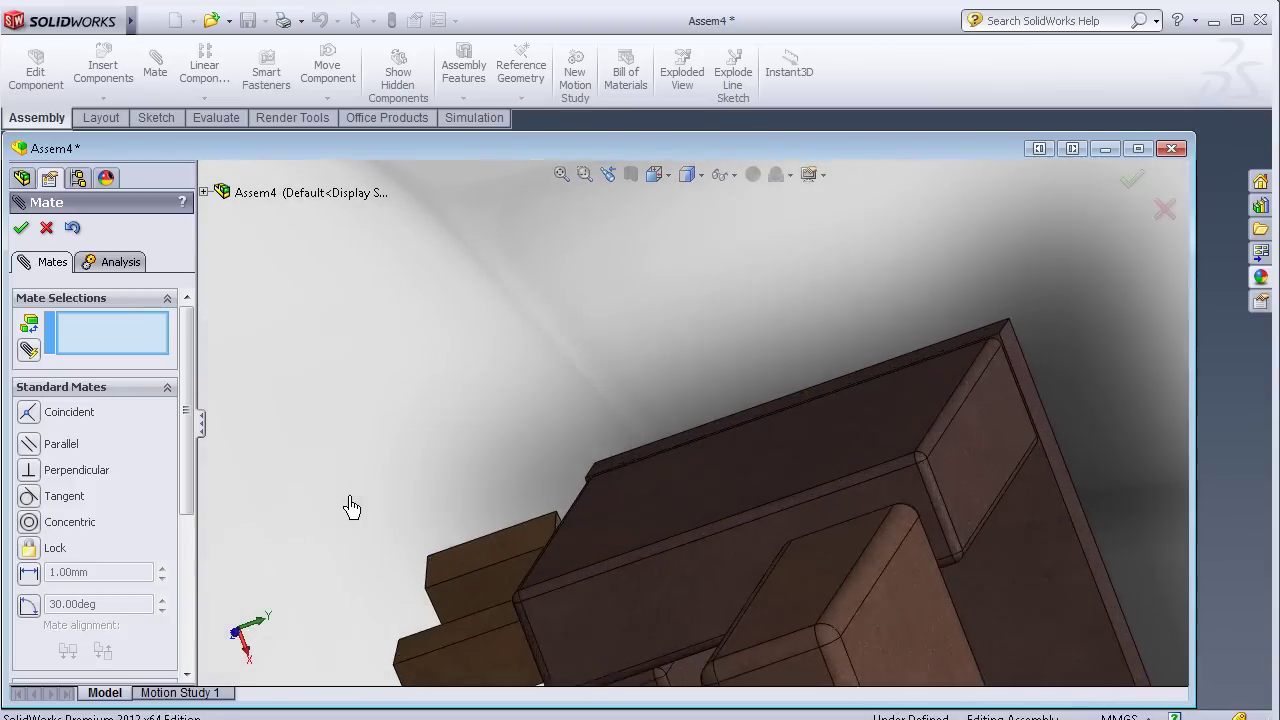
- Make a leg 1 face coincident with Right left sides Face<2>, then pick the panel's front face
{"action": "scroll", "coordinate": [586, 543], "scroll_direction": "down", "scroll_amount": 1}
{"action": "scroll", "coordinate": [571, 500], "scroll_direction": "down", "scroll_amount": 1}
{"action": "scroll", "coordinate": [491, 406], "scroll_direction": "down", "scroll_amount": 1}
{"action": "scroll", "coordinate": [469, 401], "scroll_direction": "down", "scroll_amount": 1}
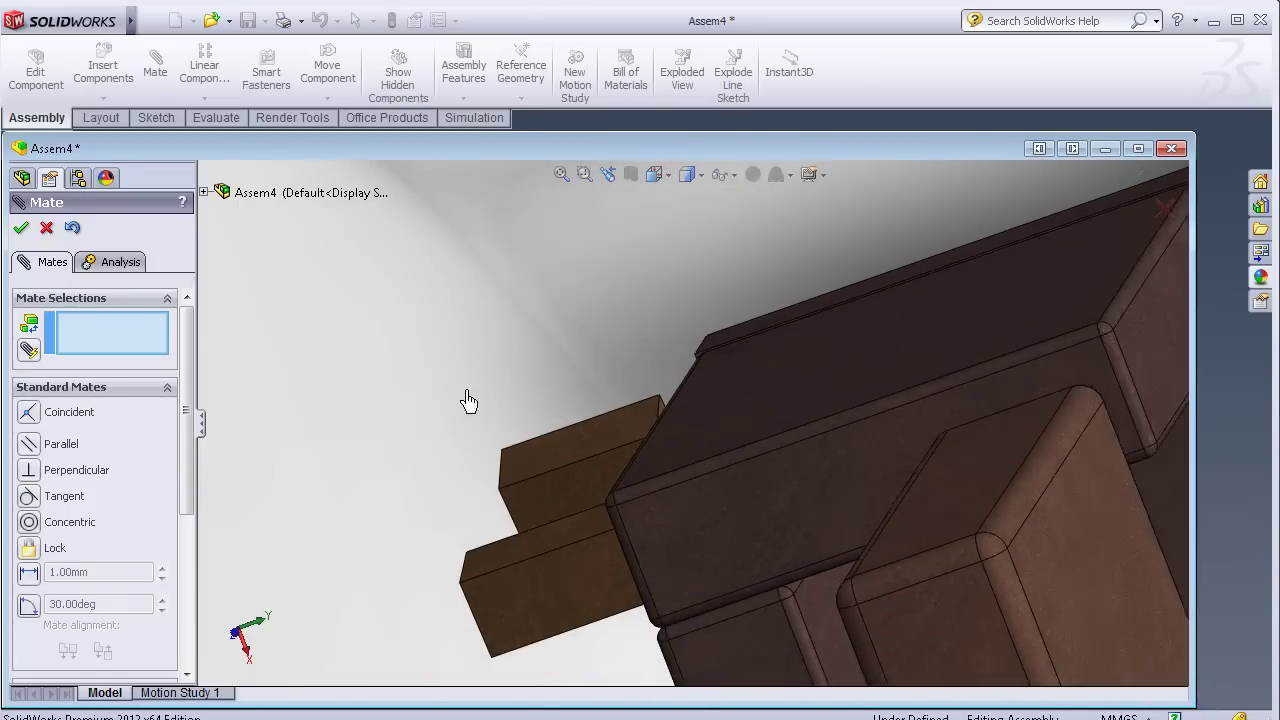
{"action": "scroll", "coordinate": [547, 479], "scroll_direction": "down", "scroll_amount": 1}
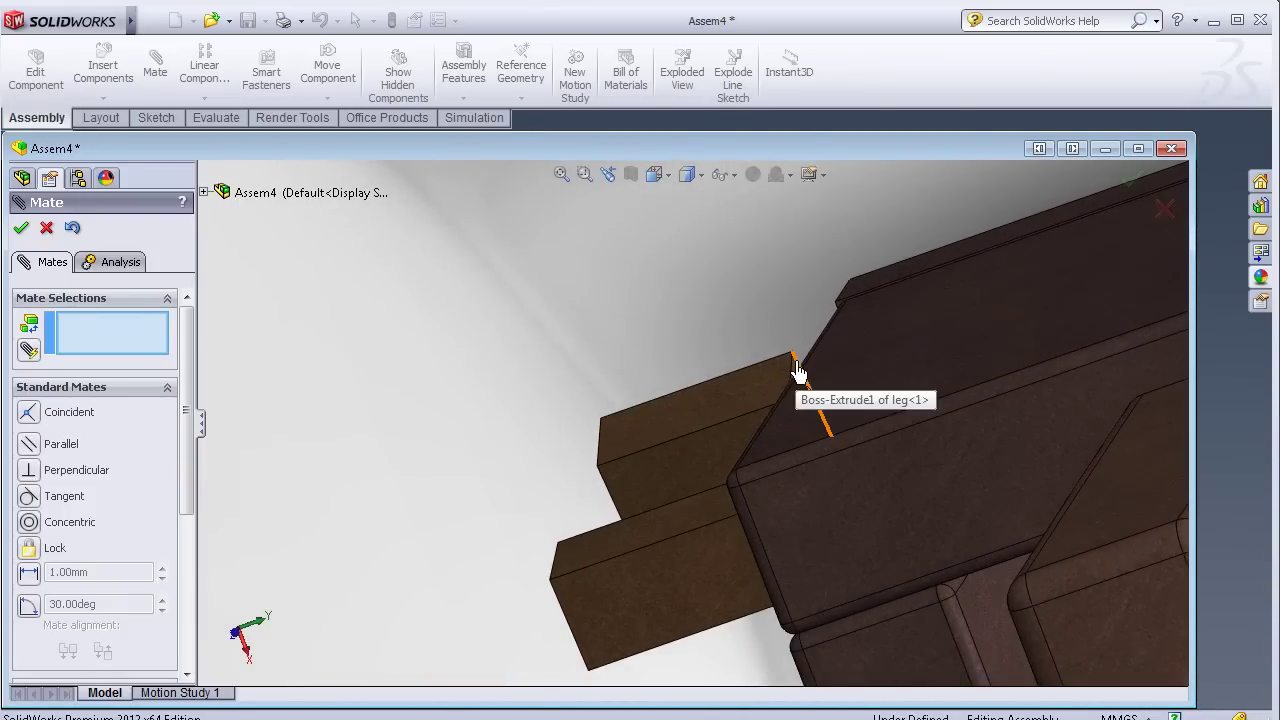
{"action": "scroll", "coordinate": [797, 371], "scroll_direction": "down", "scroll_amount": 1}
{"action": "left_click", "coordinate": [803, 397]}
{"action": "mouse_move", "coordinate": [811, 394]}
{"action": "middle_mouse_down"}
{"action": "mouse_move", "coordinate": [700, 314]}
{"action": "mouse_move", "coordinate": [434, 437]}
{"action": "middle_mouse_up"}
{"action": "left_click", "coordinate": [422, 508]}
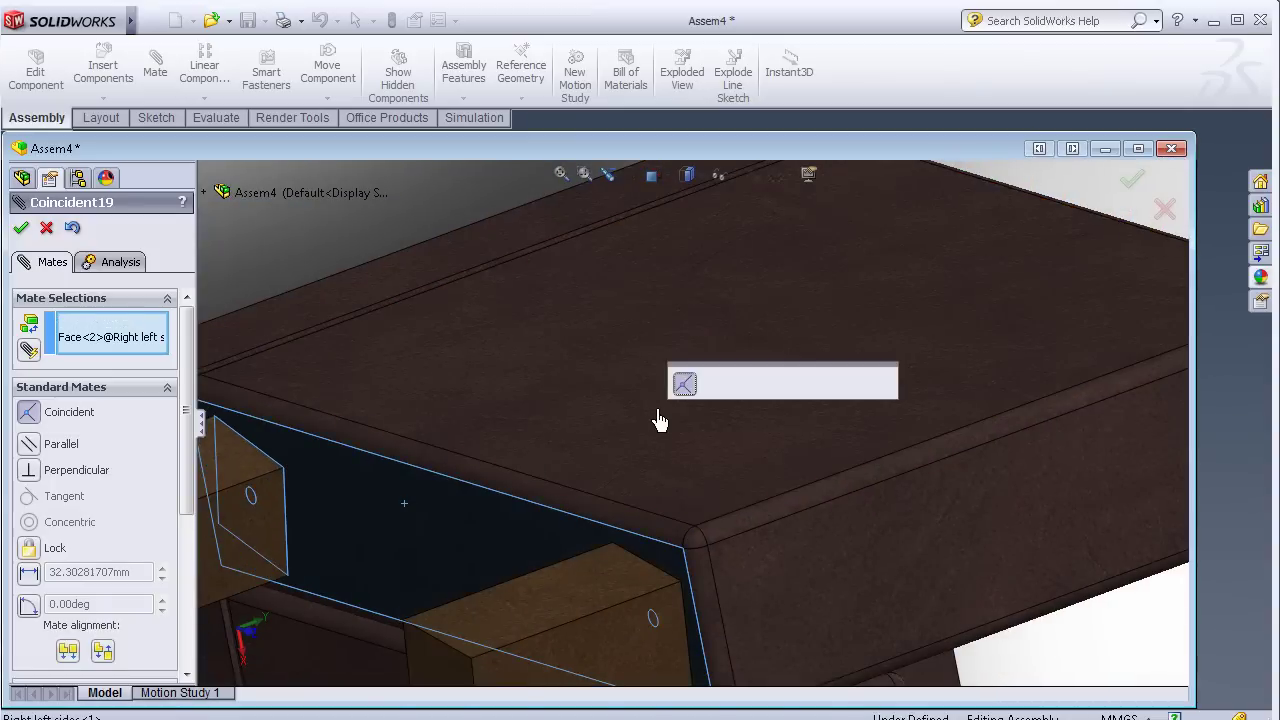
{"action": "left_click", "coordinate": [882, 385]}
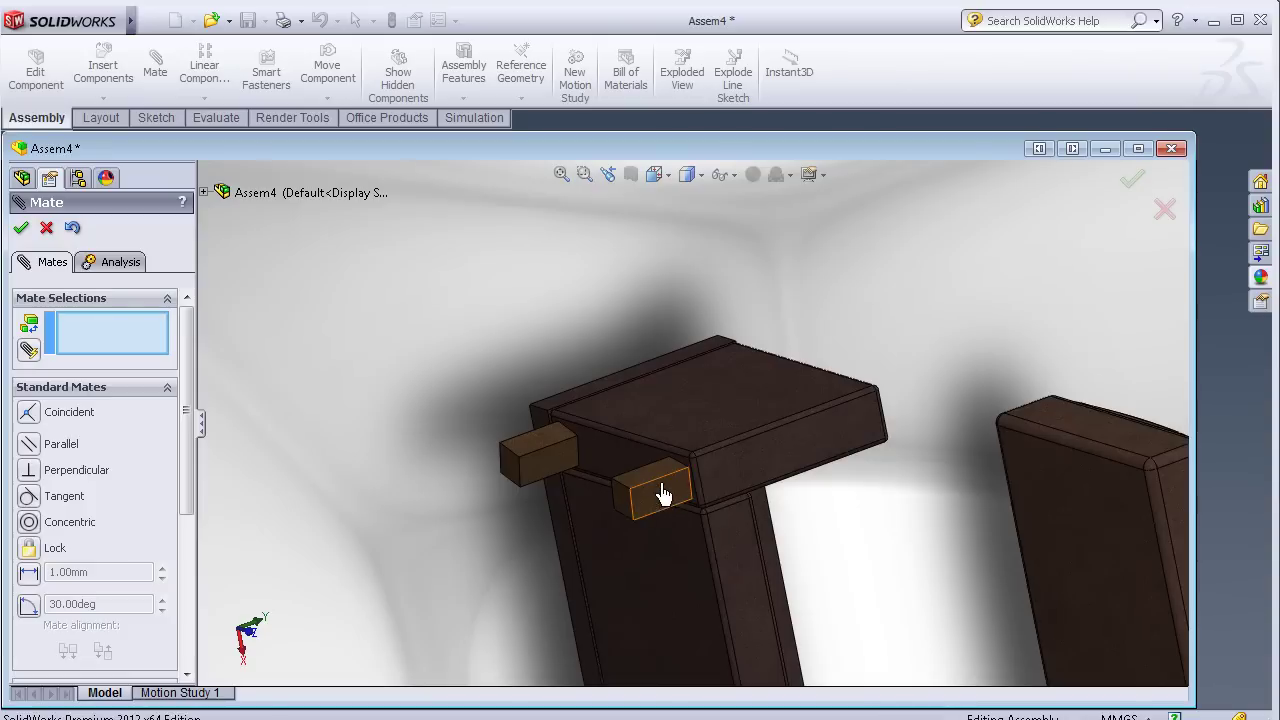
{"action": "left_click", "coordinate": [663, 490]}
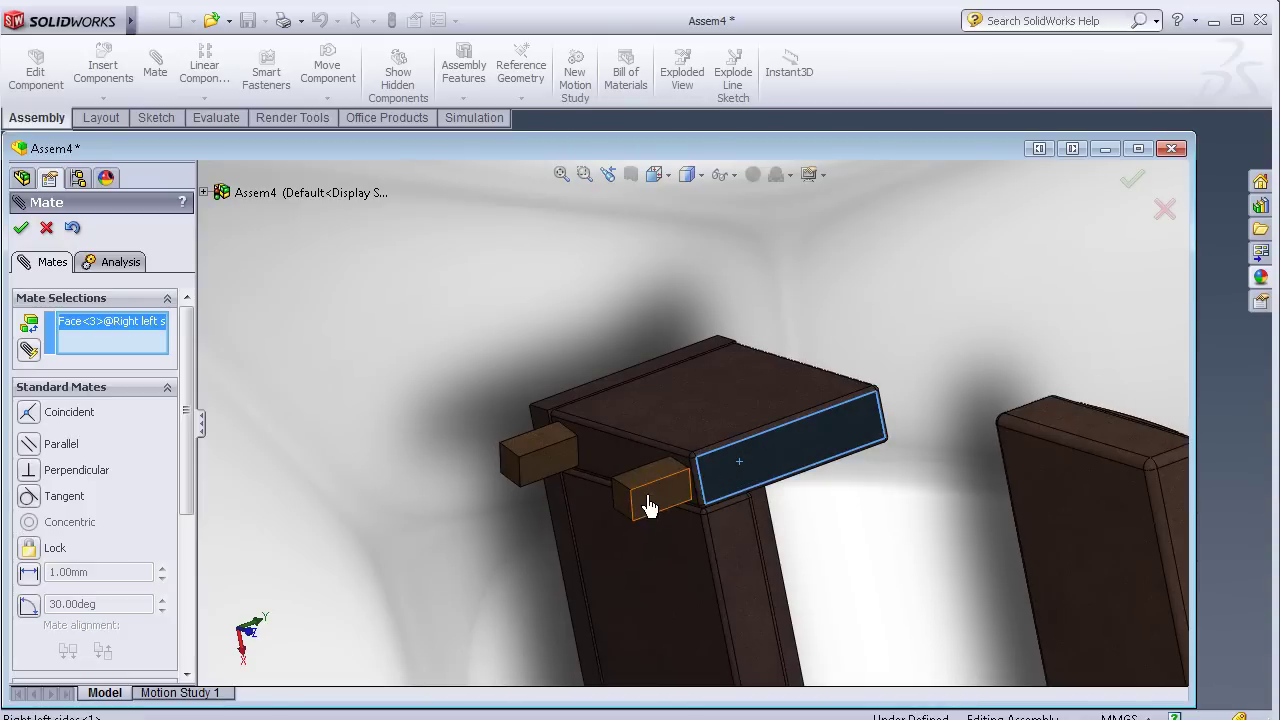
- Add parallel mates between leg 4's tenon and the side panel, and another tenon and the frame top
{"action": "left_click", "coordinate": [640, 506]}
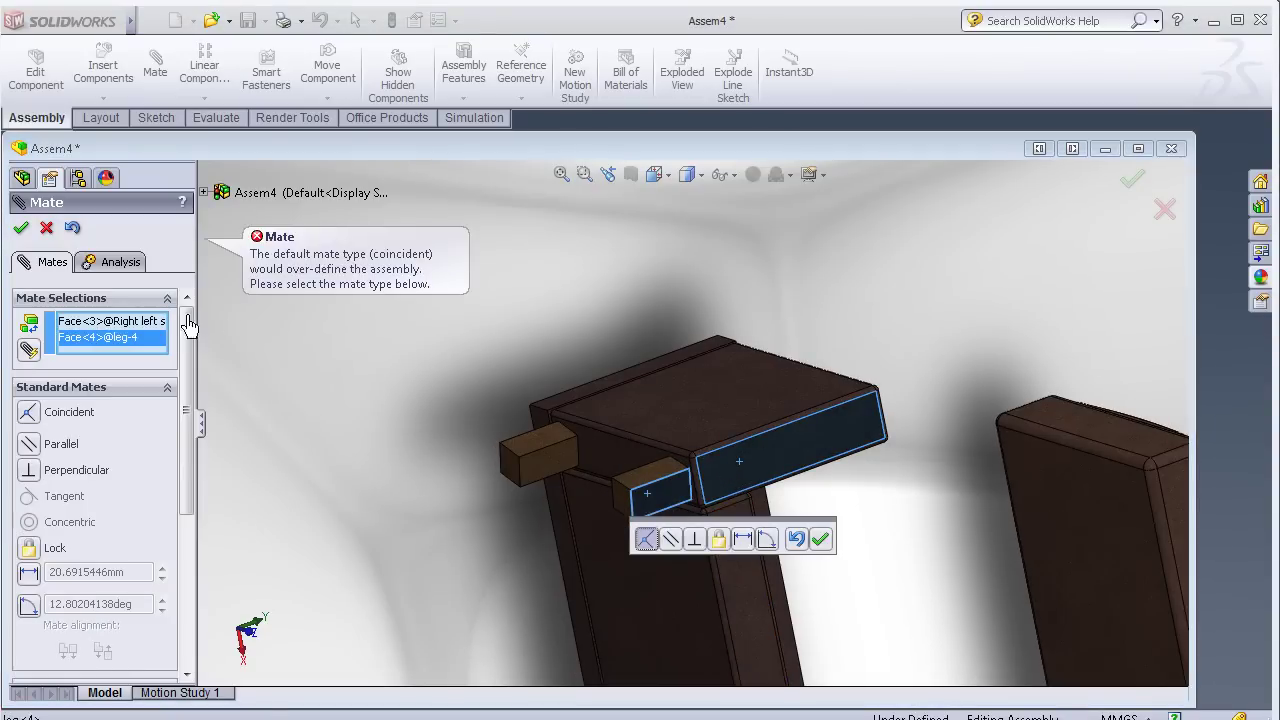
{"action": "left_click", "coordinate": [63, 450]}
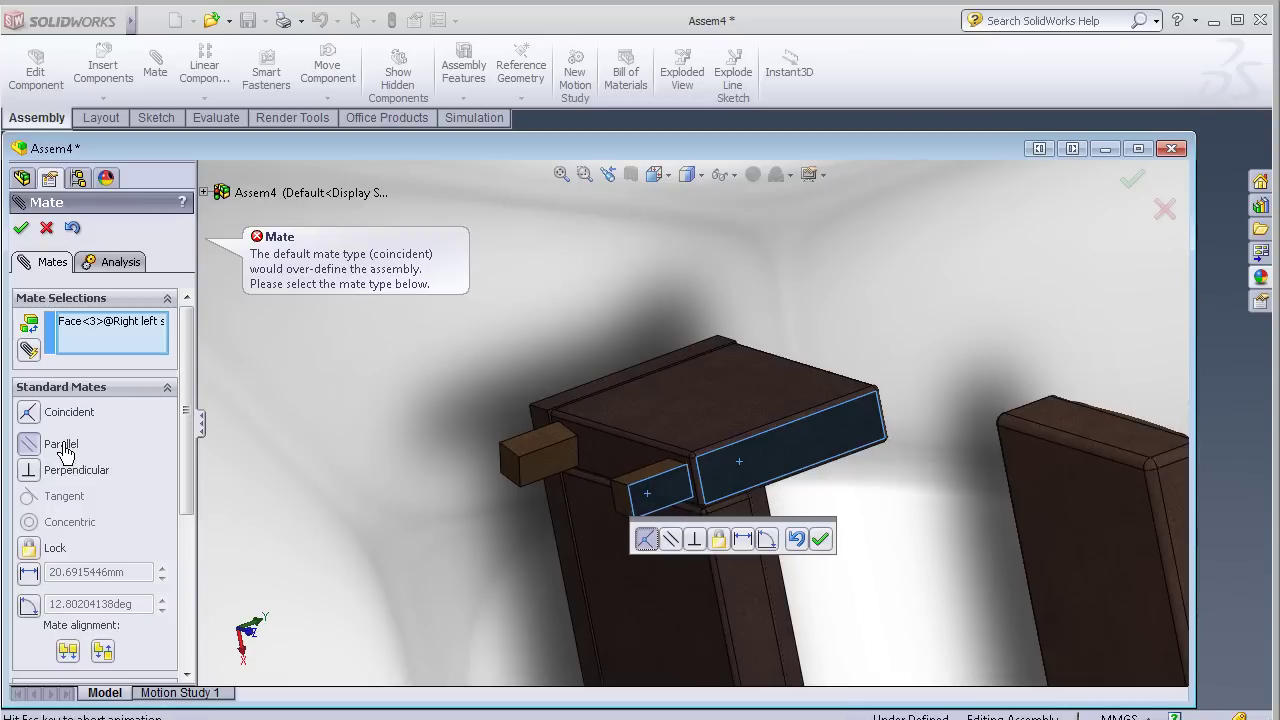
{"action": "left_click", "coordinate": [822, 539]}
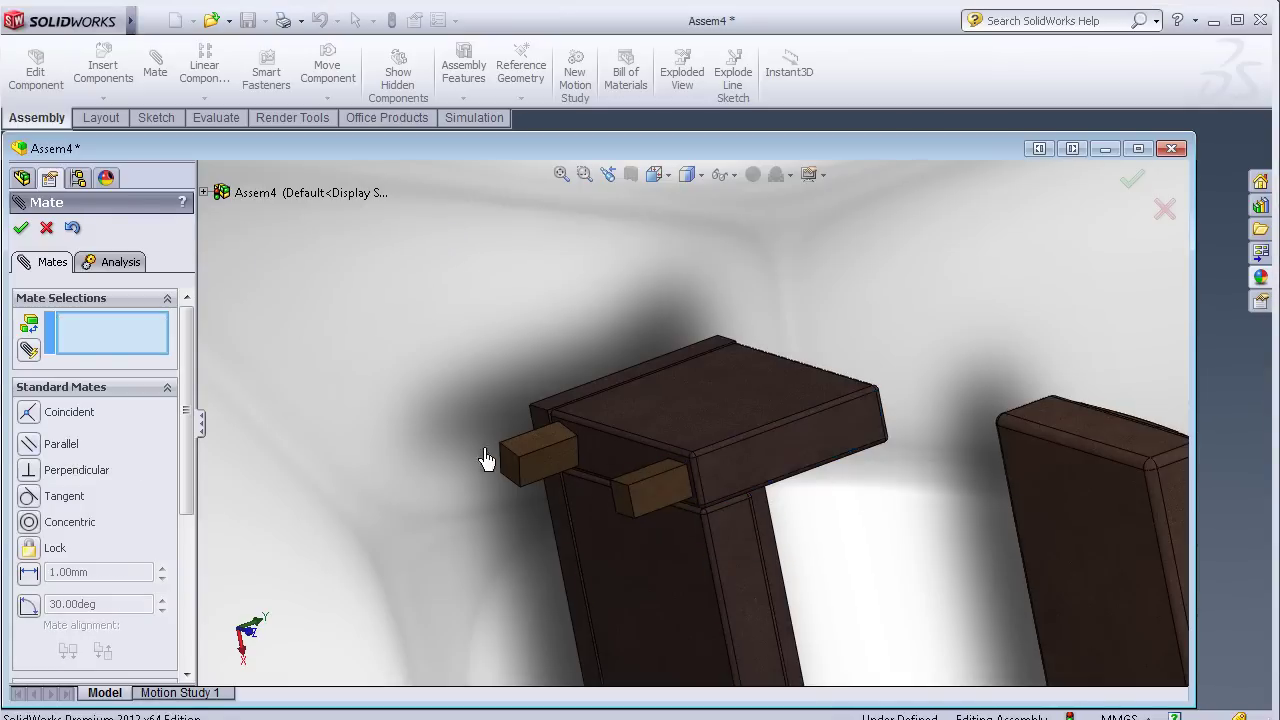
{"action": "left_click", "coordinate": [528, 455]}
{"action": "left_click", "coordinate": [646, 423]}
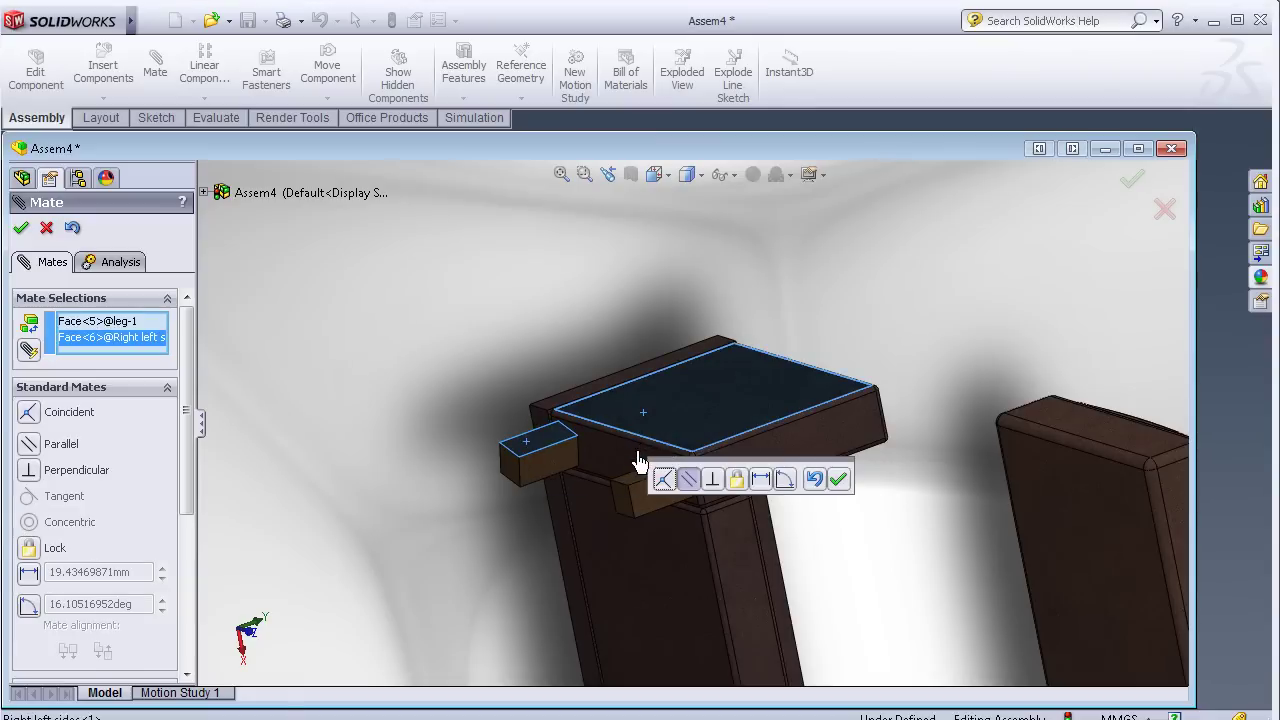
{"action": "left_click", "coordinate": [689, 481]}
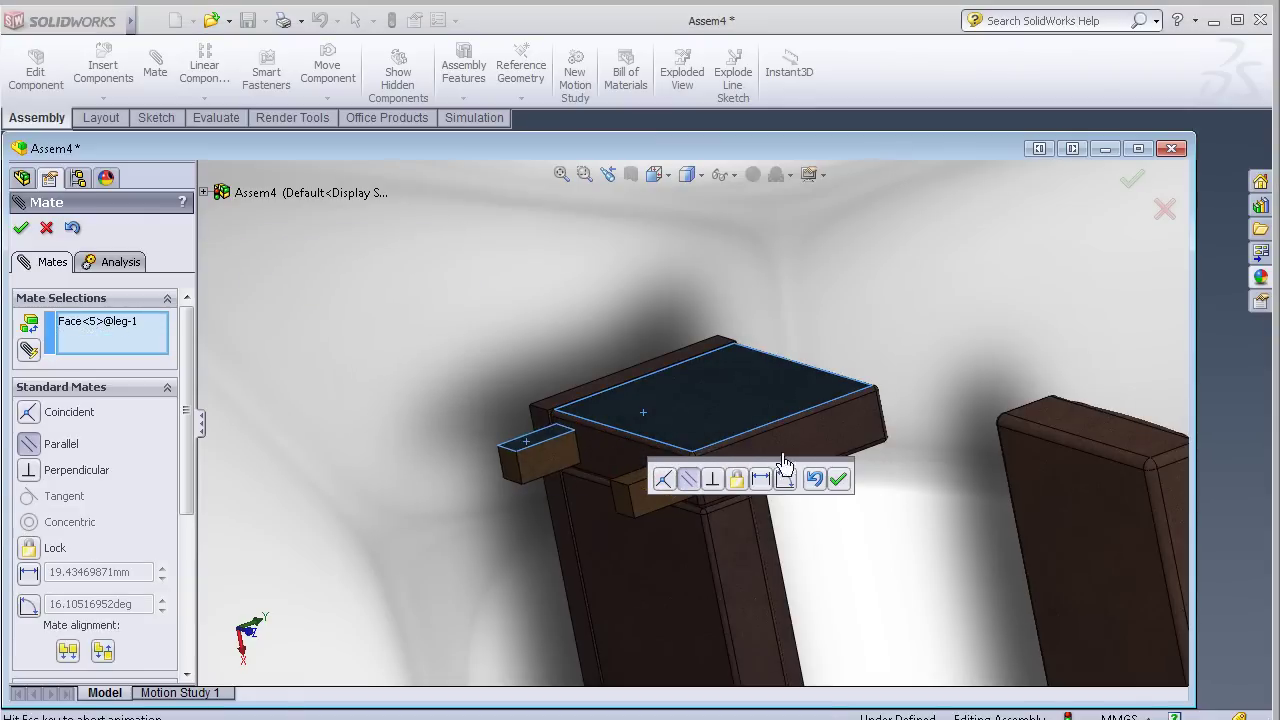
{"action": "left_click", "coordinate": [860, 482]}
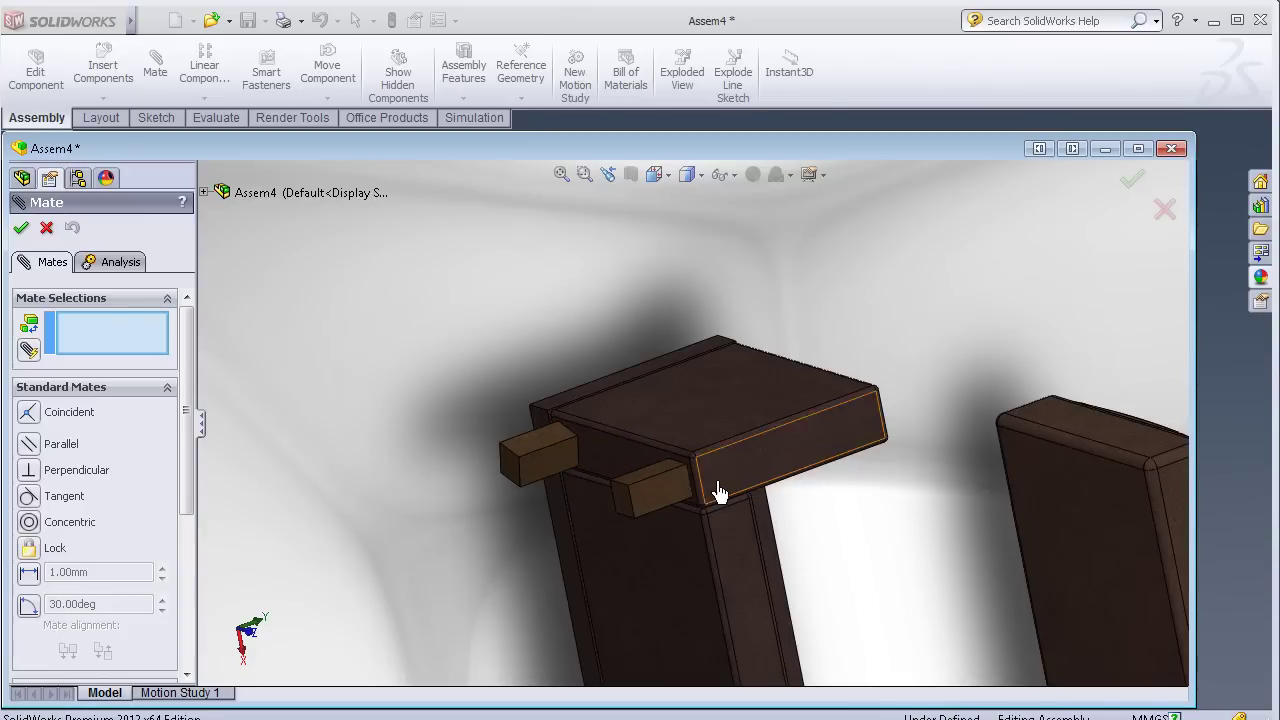
- Make one more leg tenon face parallel to the frame's top face
{"action": "left_click", "coordinate": [537, 450]}
{"action": "left_click", "coordinate": [628, 423]}
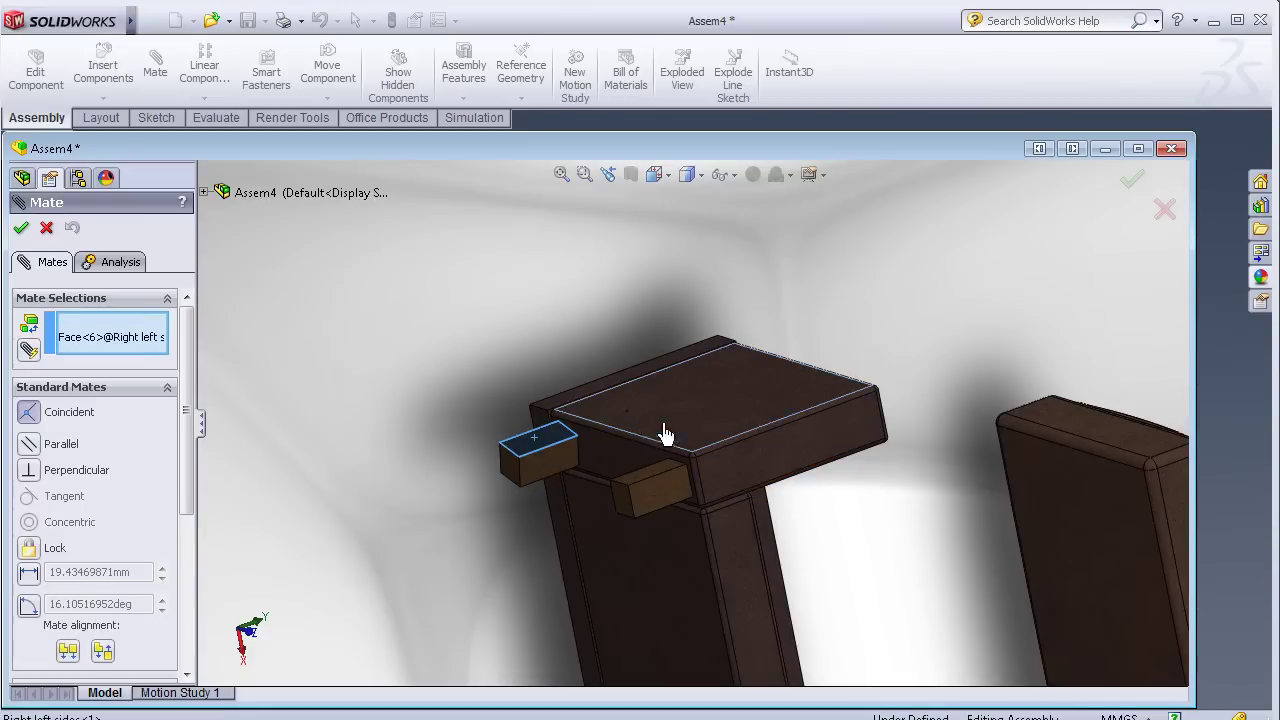
{"action": "left_click", "coordinate": [748, 505]}
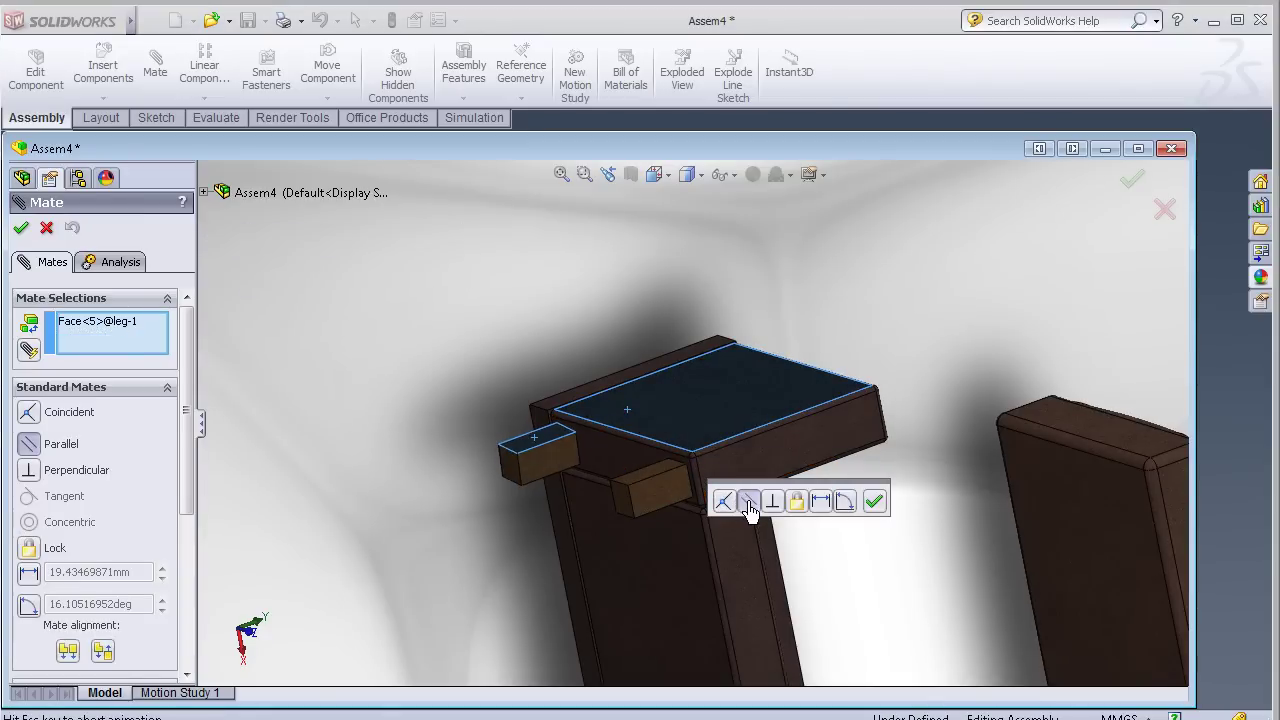
{"action": "left_click", "coordinate": [925, 502]}
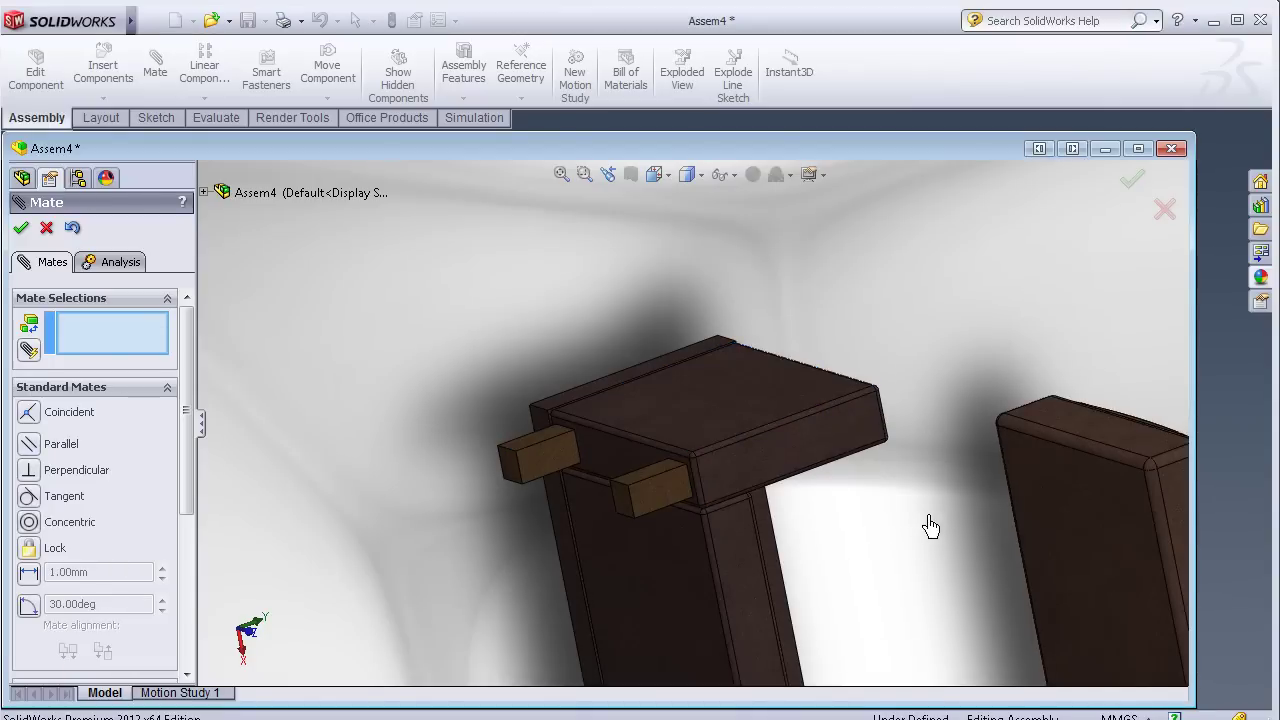
{"action": "scroll", "coordinate": [931, 527], "scroll_direction": "up", "scroll_amount": 3}
{"action": "scroll", "coordinate": [914, 523], "scroll_direction": "up", "scroll_amount": 3}
{"action": "scroll", "coordinate": [809, 523], "scroll_direction": "up", "scroll_amount": 2}
{"action": "mouse_move", "coordinate": [789, 609]}
{"action": "middle_mouse_down"}
{"action": "mouse_move", "coordinate": [561, 601]}
{"action": "mouse_move", "coordinate": [563, 508]}
{"action": "mouse_move", "coordinate": [727, 522]}
{"action": "middle_mouse_up"}
- Make a leg's end face parallel to the frame's underside
{"action": "left_click", "coordinate": [673, 476]}
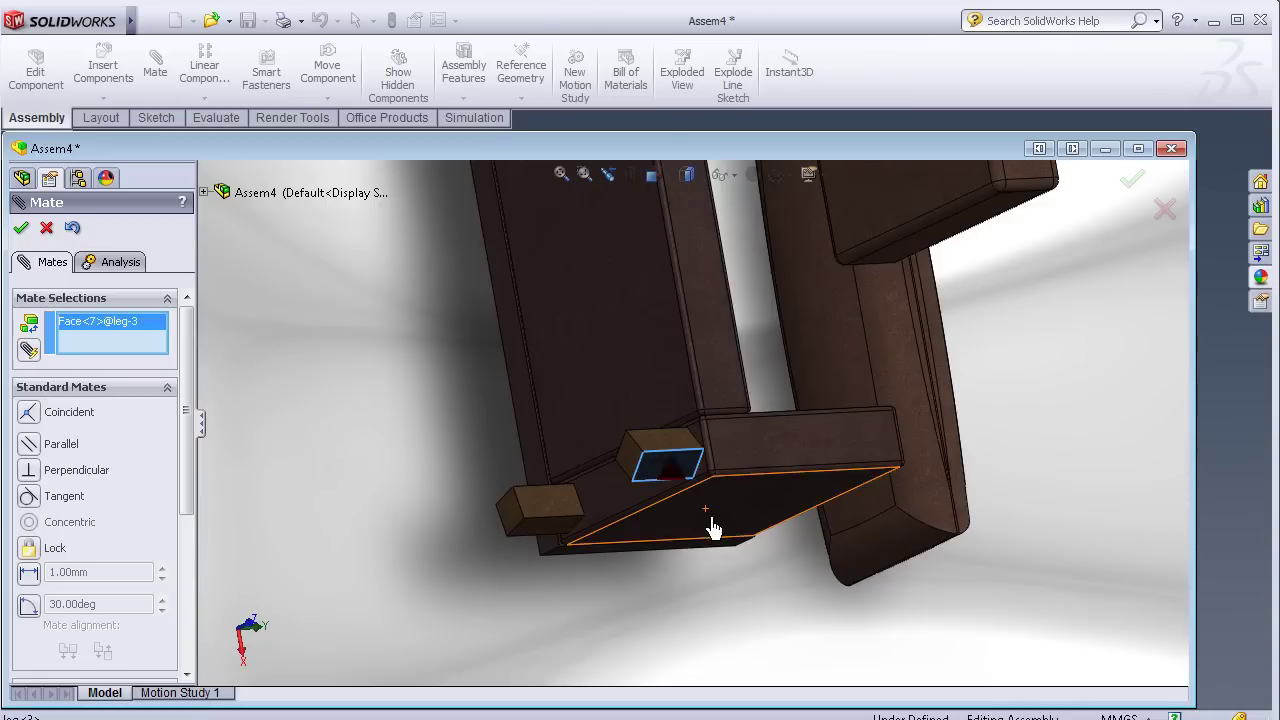
{"action": "left_click", "coordinate": [714, 521]}
{"action": "left_click", "coordinate": [899, 554]}
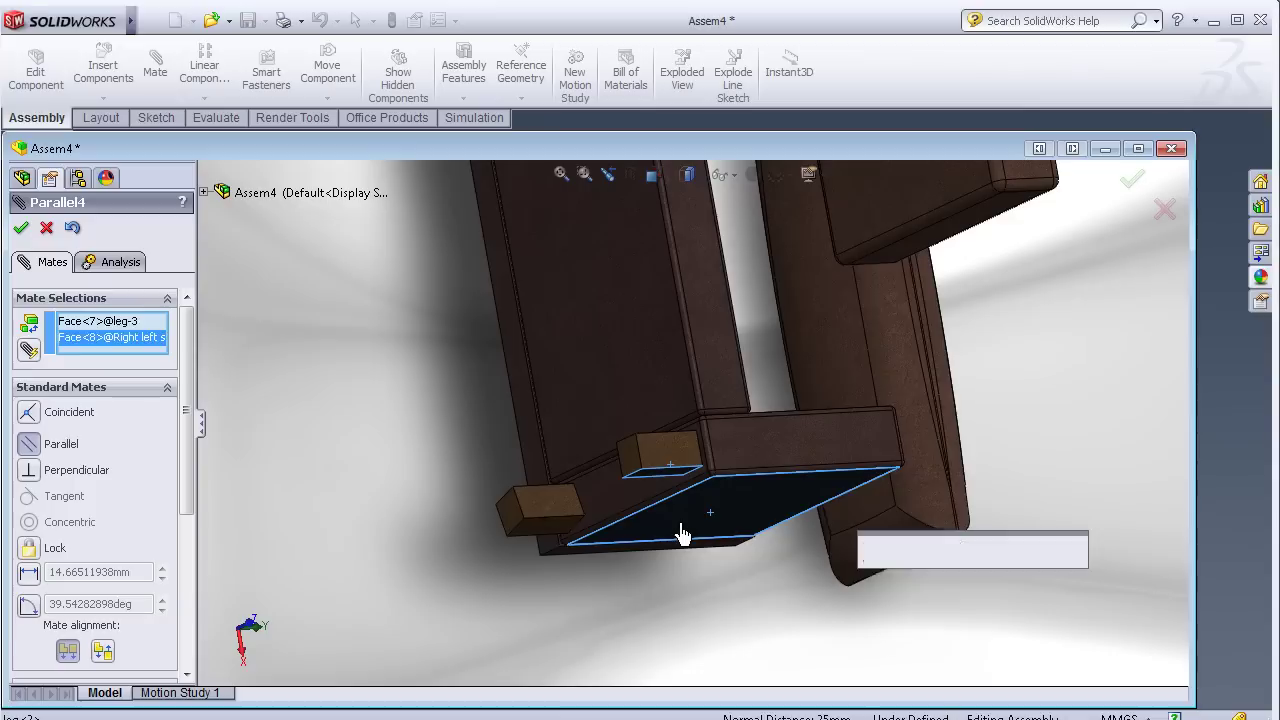
{"action": "right_click", "coordinate": [660, 622]}
{"action": "left_click", "coordinate": [755, 560]}
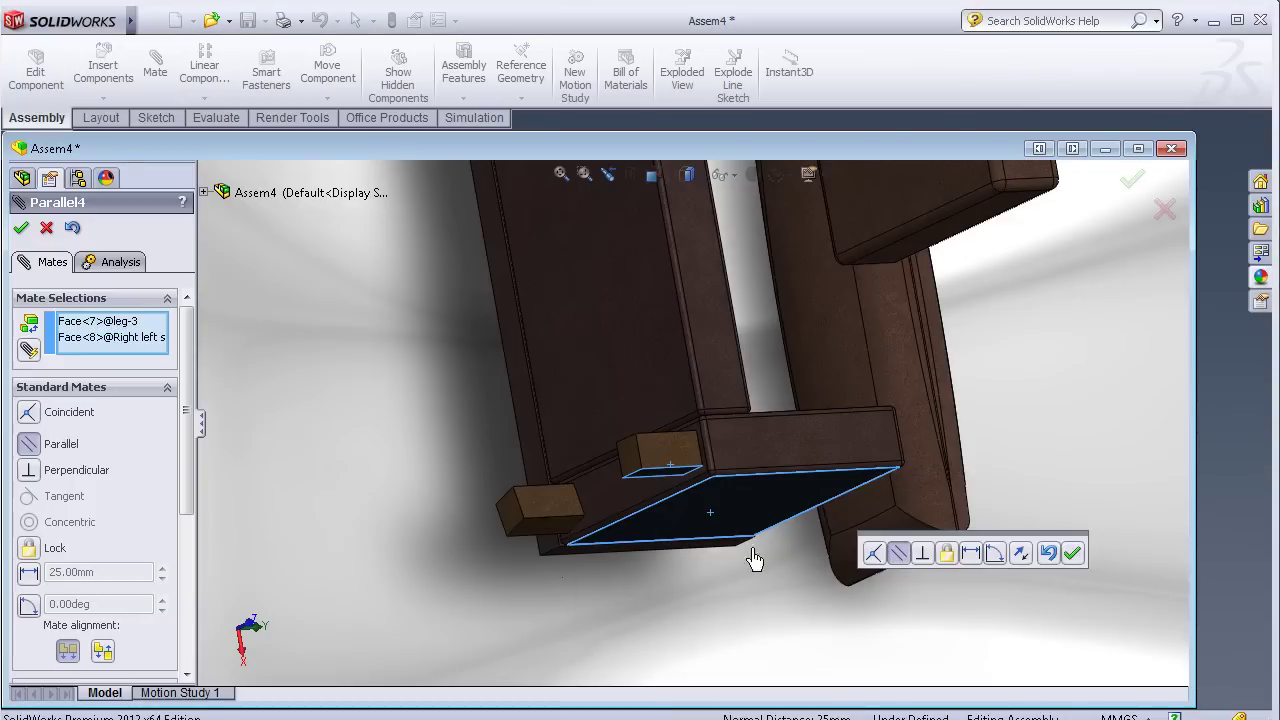
{"action": "left_click", "coordinate": [1072, 553]}
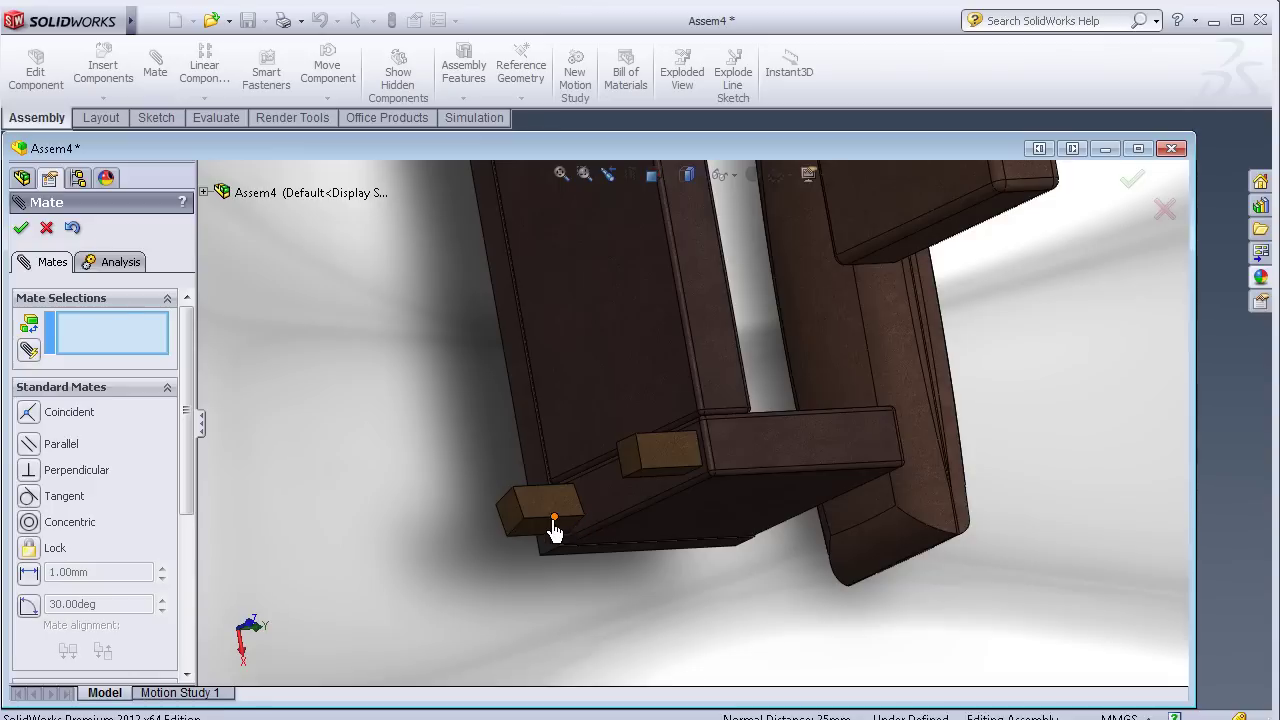
- Make the second leg's end face parallel to the frame underside
{"action": "left_click", "coordinate": [554, 519]}
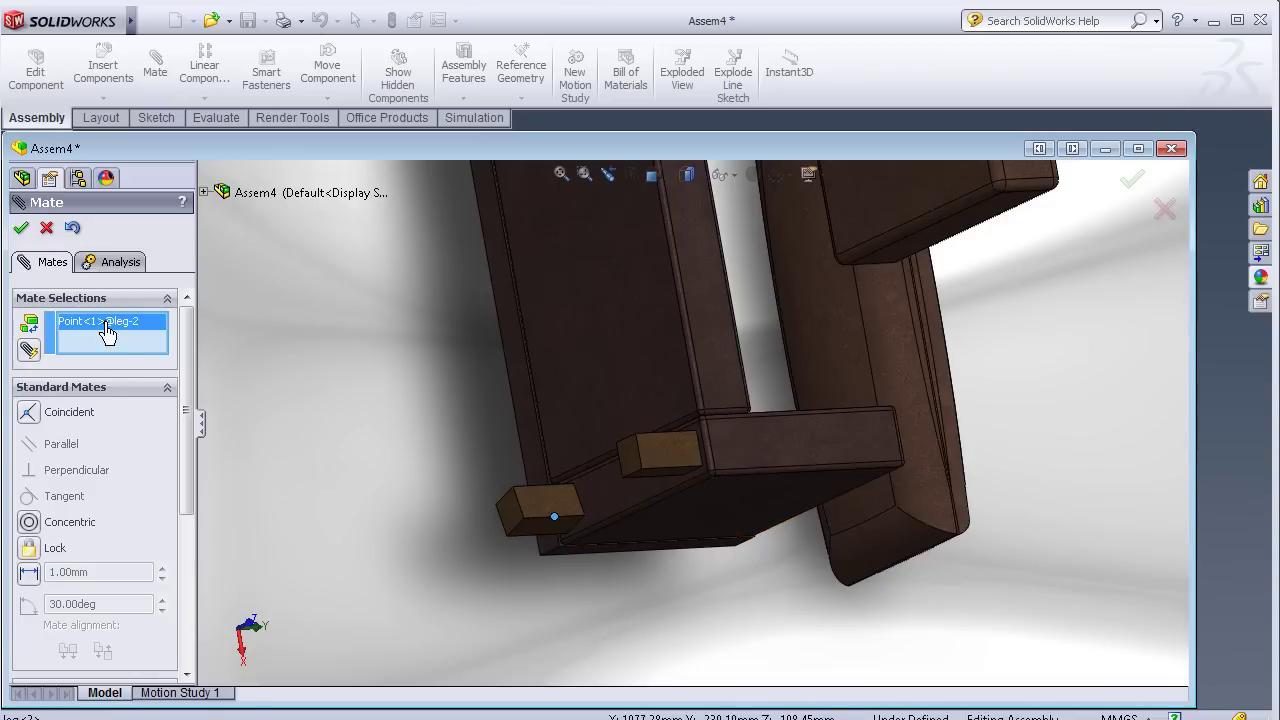
{"action": "key", "text": "Delete"}
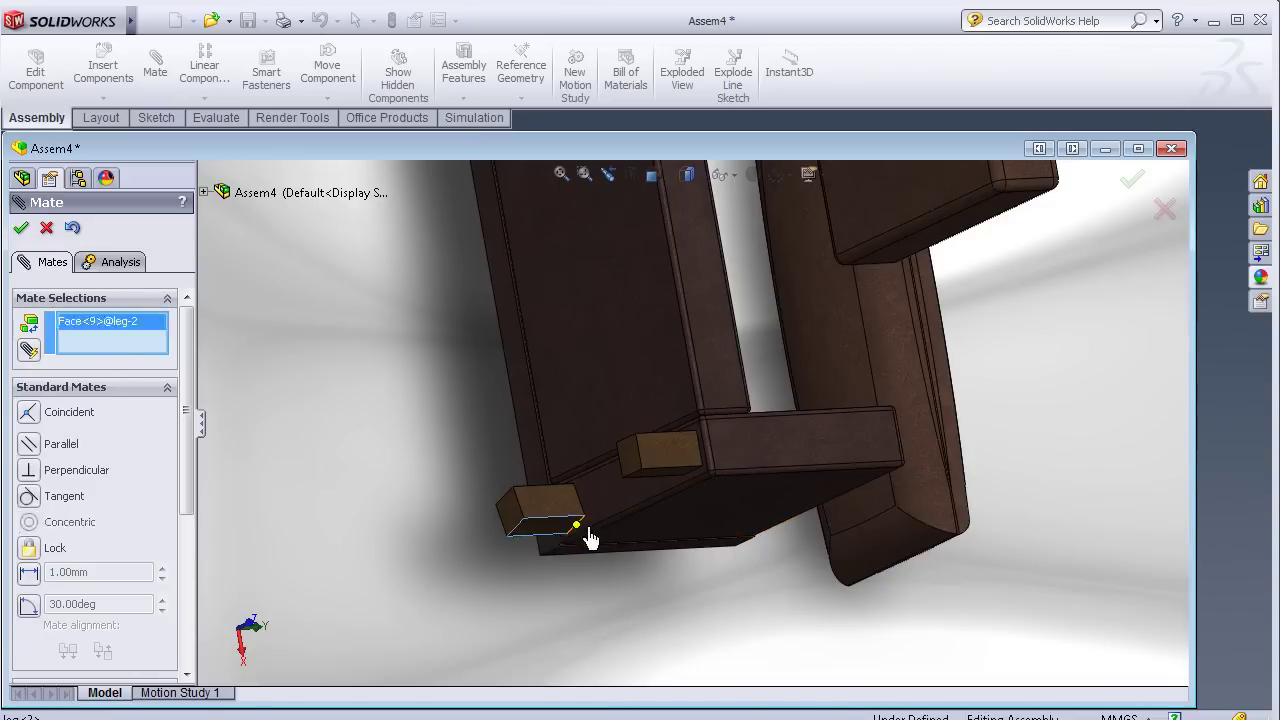
{"action": "left_click", "coordinate": [663, 530]}
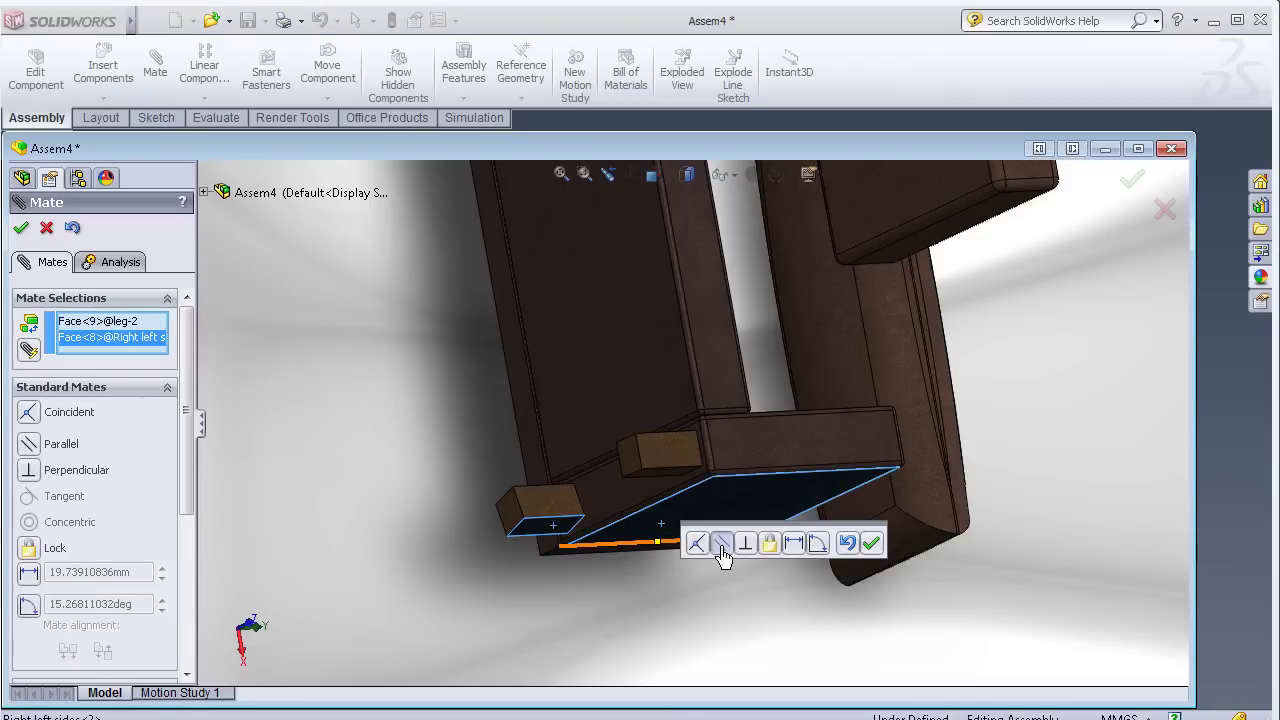
{"action": "left_click", "coordinate": [721, 545]}
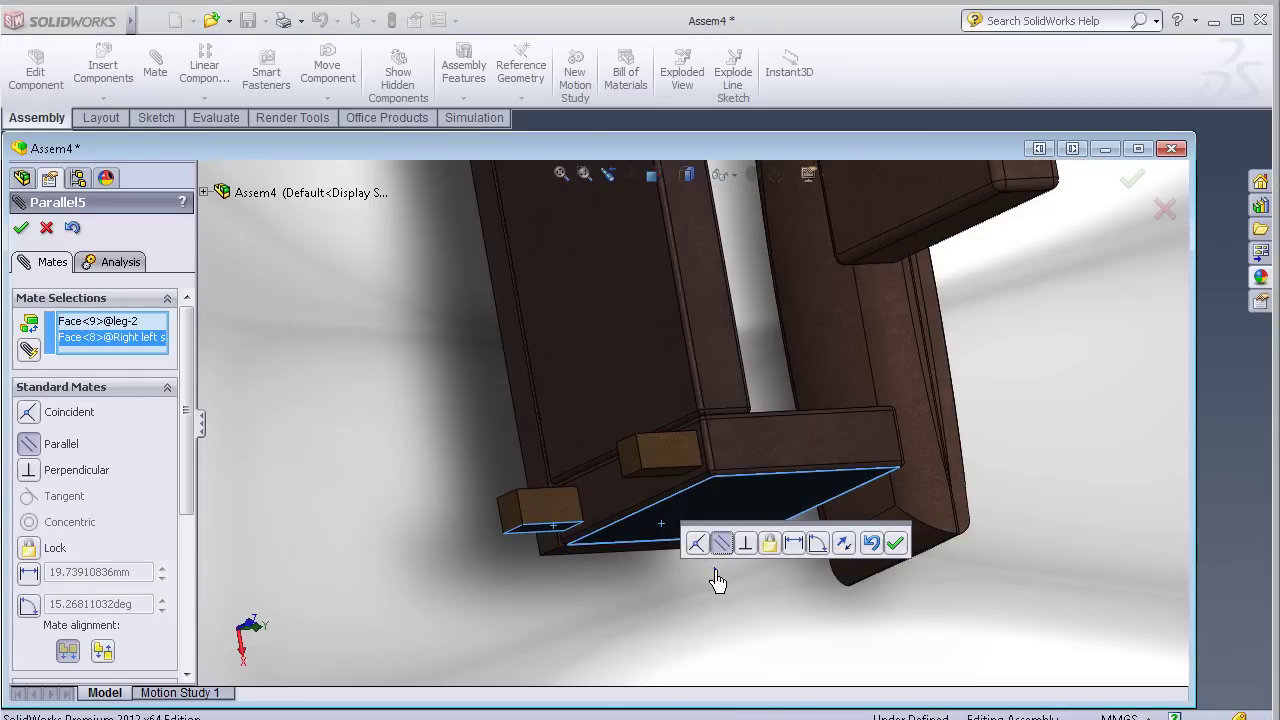
{"action": "key", "text": "Return"}
- Make the pillow1-2 cushion's side face coincident with the Back face
{"action": "scroll", "coordinate": [925, 528], "scroll_direction": "up", "scroll_amount": 2}
{"action": "scroll", "coordinate": [766, 429], "scroll_direction": "up", "scroll_amount": 2}
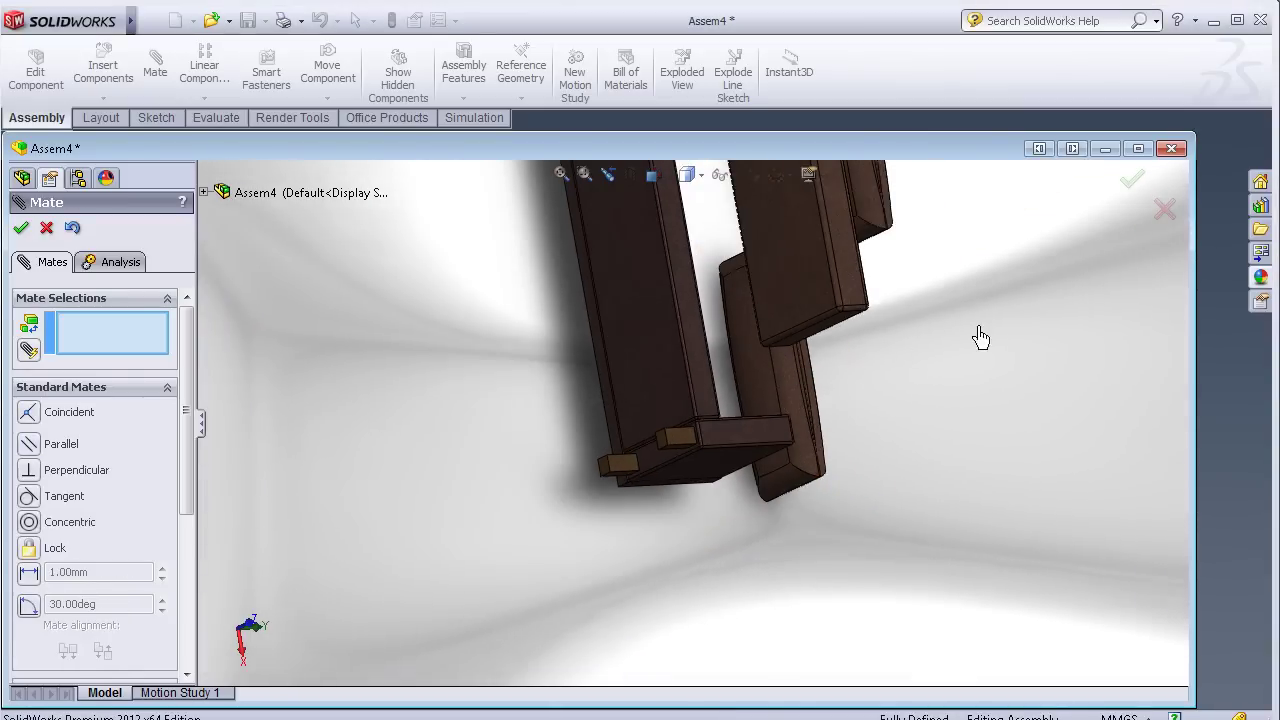
{"action": "scroll", "coordinate": [840, 320], "scroll_direction": "down", "scroll_amount": 5}
{"action": "scroll", "coordinate": [958, 320], "scroll_direction": "up", "scroll_amount": 3}
{"action": "scroll", "coordinate": [958, 320], "scroll_direction": "up", "scroll_amount": 3}
{"action": "scroll", "coordinate": [880, 314], "scroll_direction": "up", "scroll_amount": 3}
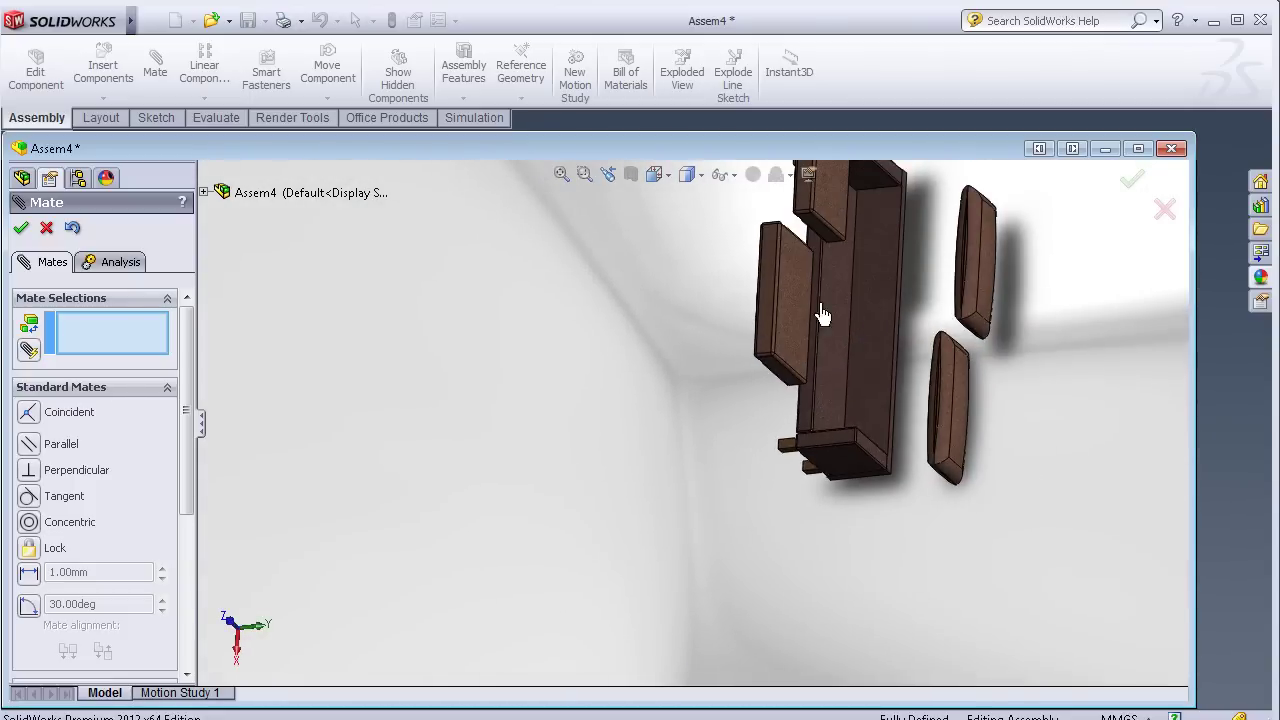
{"action": "middle_click_drag", "start_coordinate": [823, 314], "coordinate": [657, 300]}
{"action": "scroll", "coordinate": [870, 340], "scroll_direction": "down", "scroll_amount": 3}
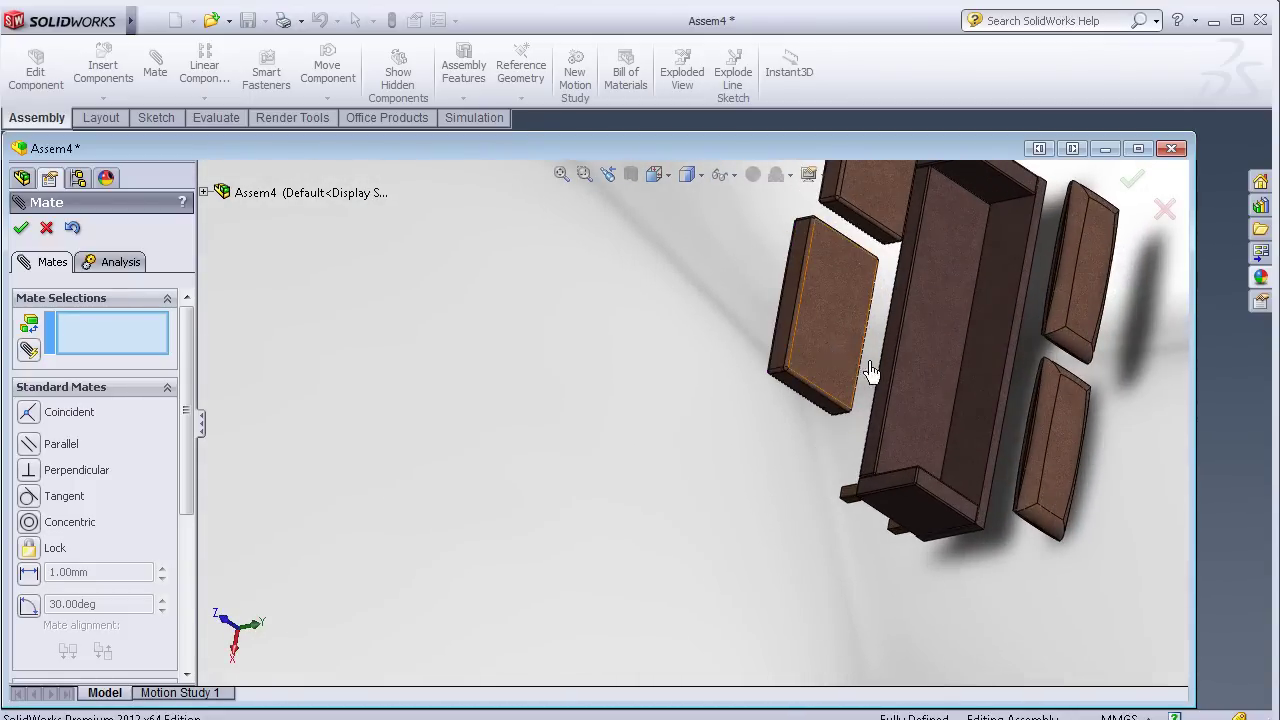
{"action": "middle_click_drag", "start_coordinate": [743, 391], "coordinate": [597, 323]}
{"action": "scroll", "coordinate": [890, 385], "scroll_direction": "down", "scroll_amount": 3}
{"action": "scroll", "coordinate": [1072, 452], "scroll_direction": "down", "scroll_amount": 2}
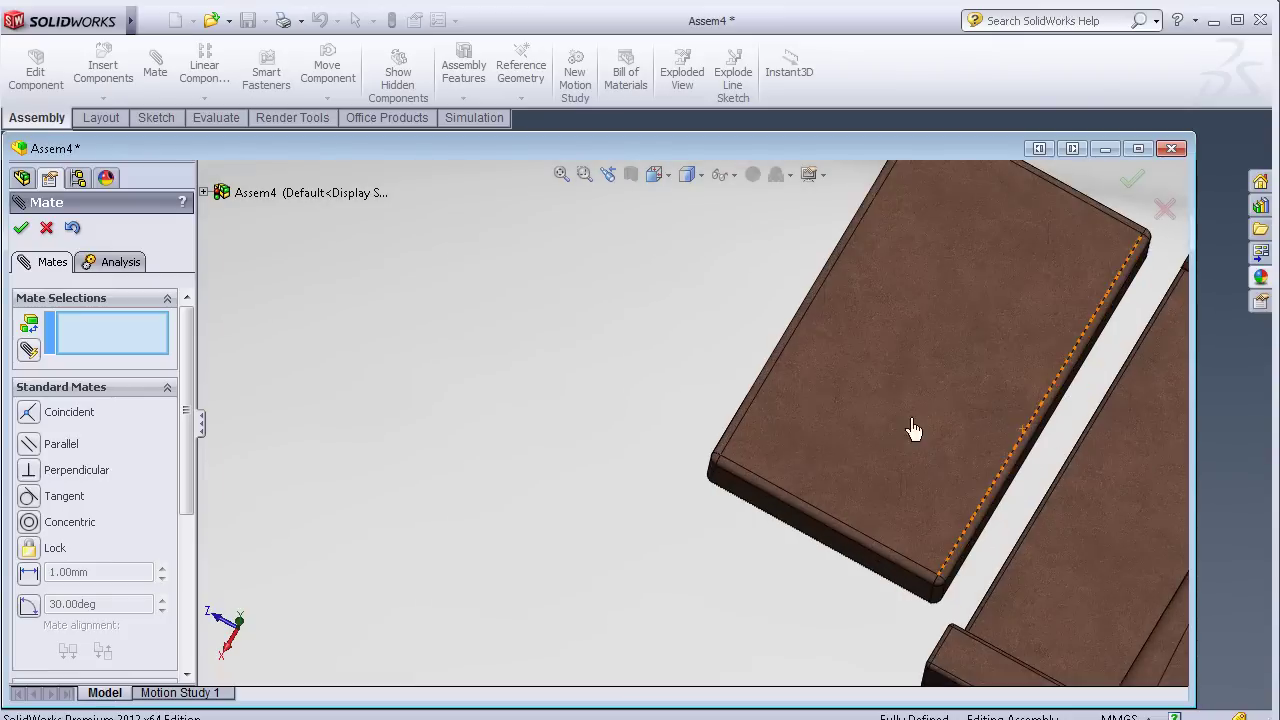
{"action": "middle_click_drag", "start_coordinate": [914, 429], "coordinate": [640, 314]}
{"action": "left_click", "coordinate": [1010, 478]}
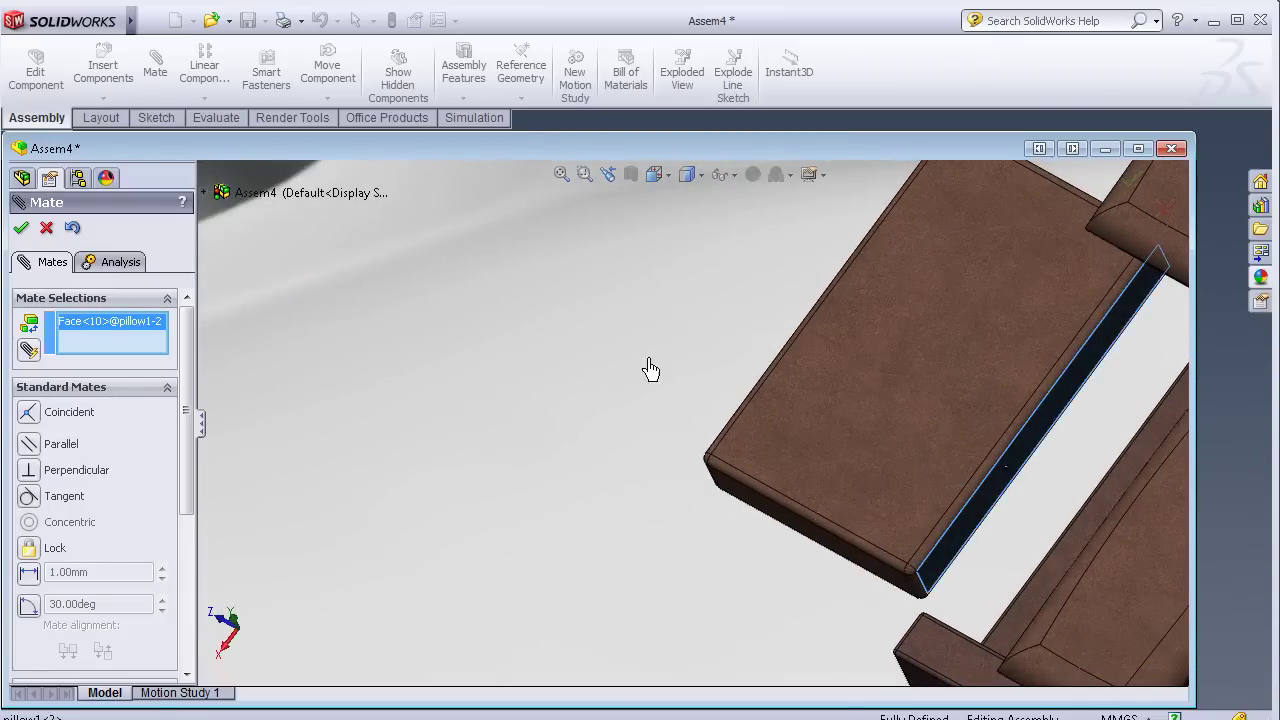
{"action": "mouse_move", "coordinate": [652, 366]}
{"action": "middle_mouse_down"}
{"action": "mouse_move", "coordinate": [608, 383]}
{"action": "mouse_move", "coordinate": [1018, 556]}
{"action": "middle_mouse_up"}
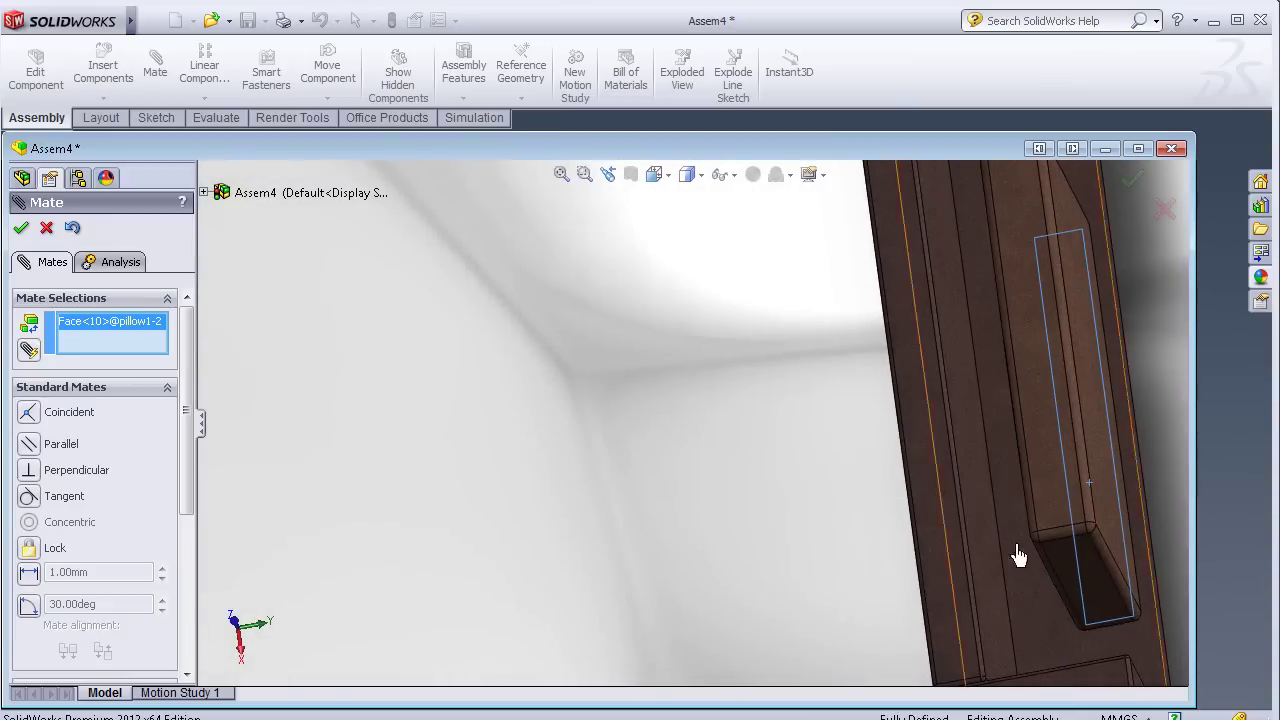
{"action": "left_click", "coordinate": [1068, 586]}
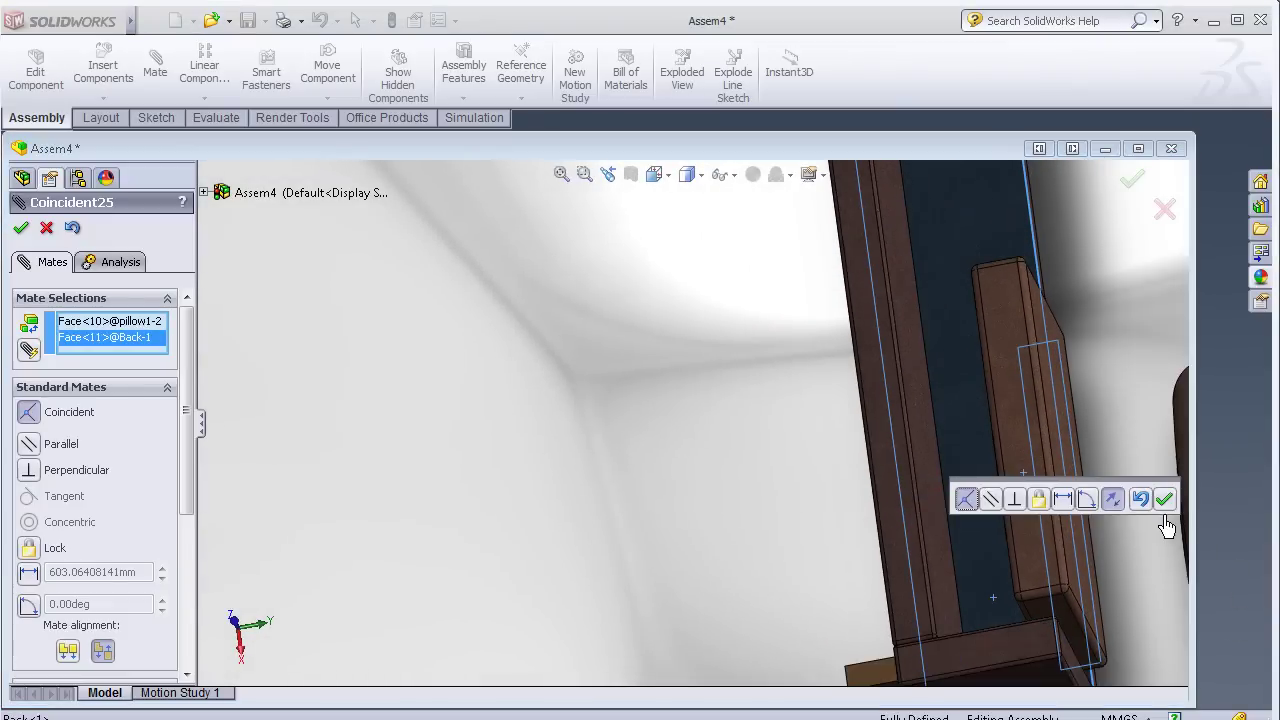
{"action": "left_click", "coordinate": [1166, 502]}
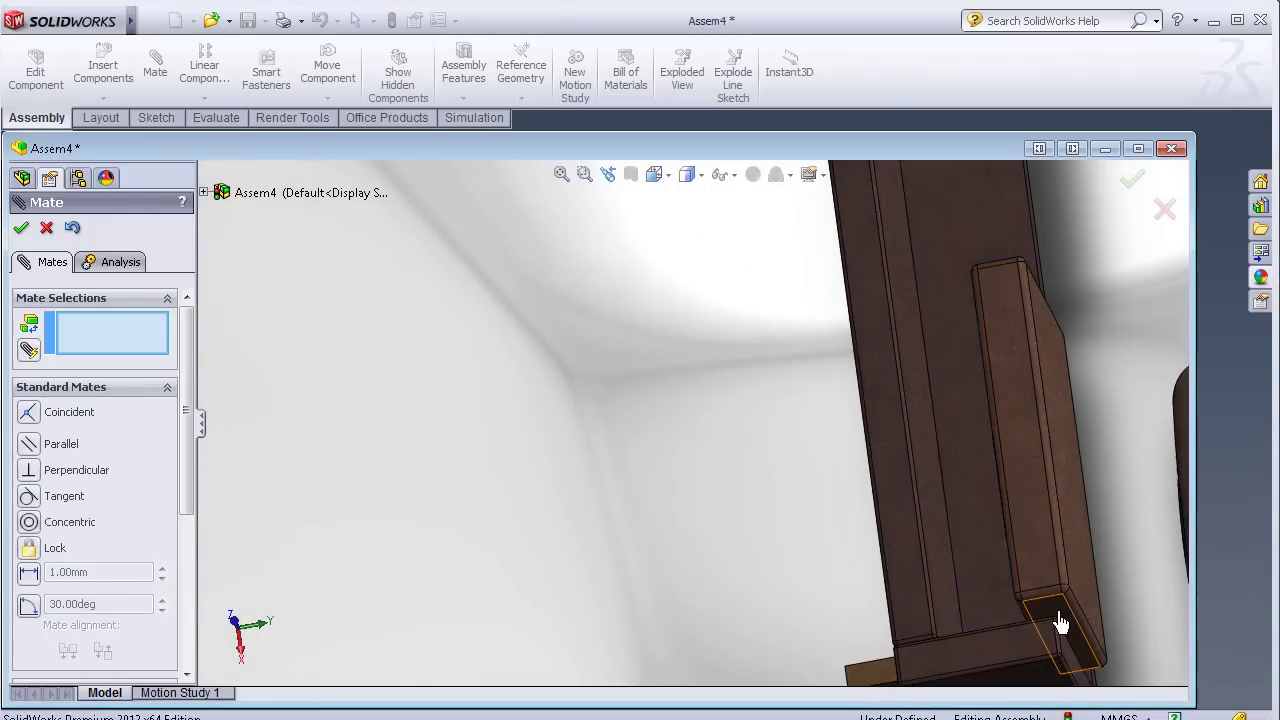
- Make another pillow1-2 face coincident with the frame side face and slide it along the frame
{"action": "left_click", "coordinate": [1058, 620]}
{"action": "mouse_move", "coordinate": [1058, 620]}
{"action": "middle_mouse_down"}
{"action": "mouse_move", "coordinate": [691, 594]}
{"action": "mouse_move", "coordinate": [711, 640]}
{"action": "mouse_move", "coordinate": [950, 610]}
{"action": "middle_mouse_up"}
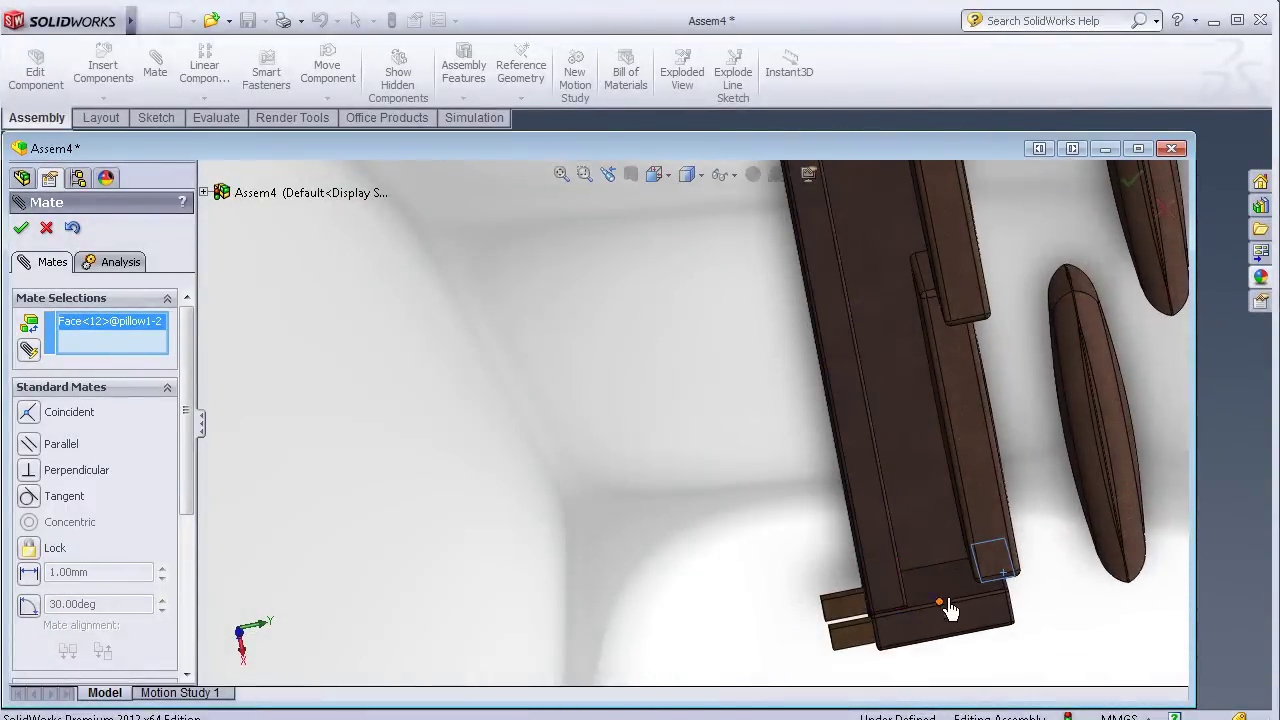
{"action": "left_click", "coordinate": [950, 588]}
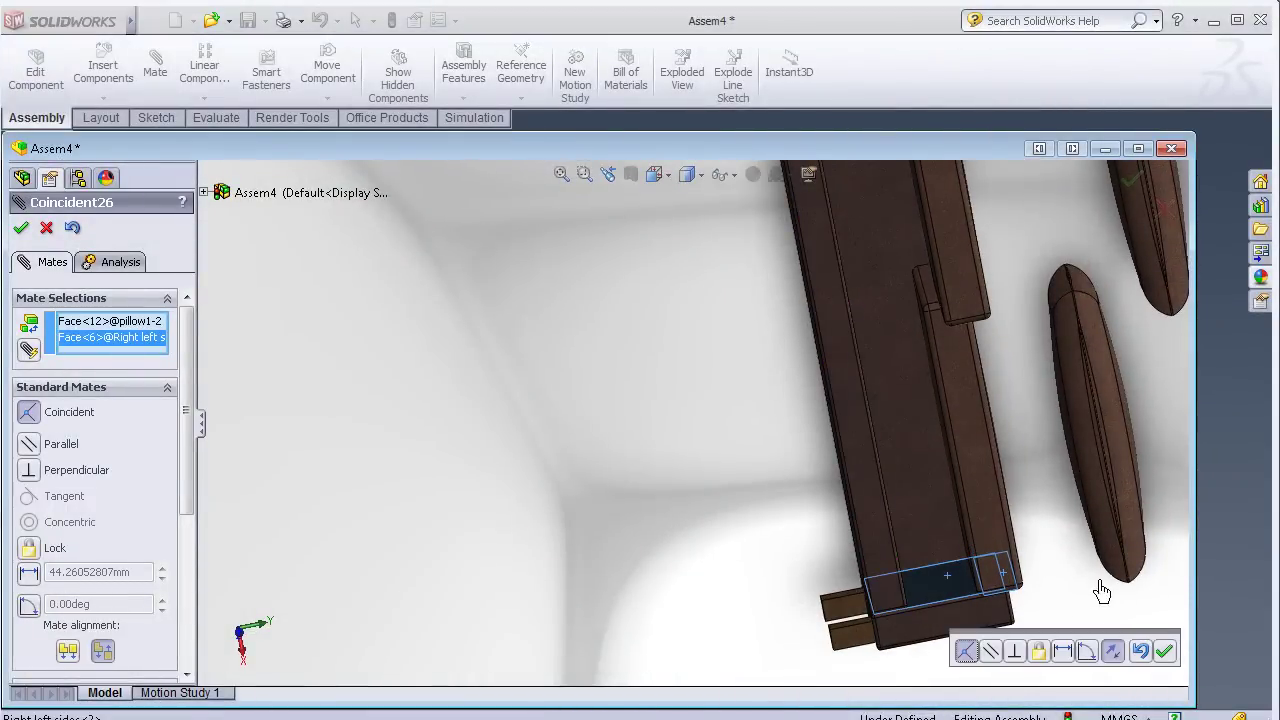
{"action": "left_click", "coordinate": [1164, 651]}
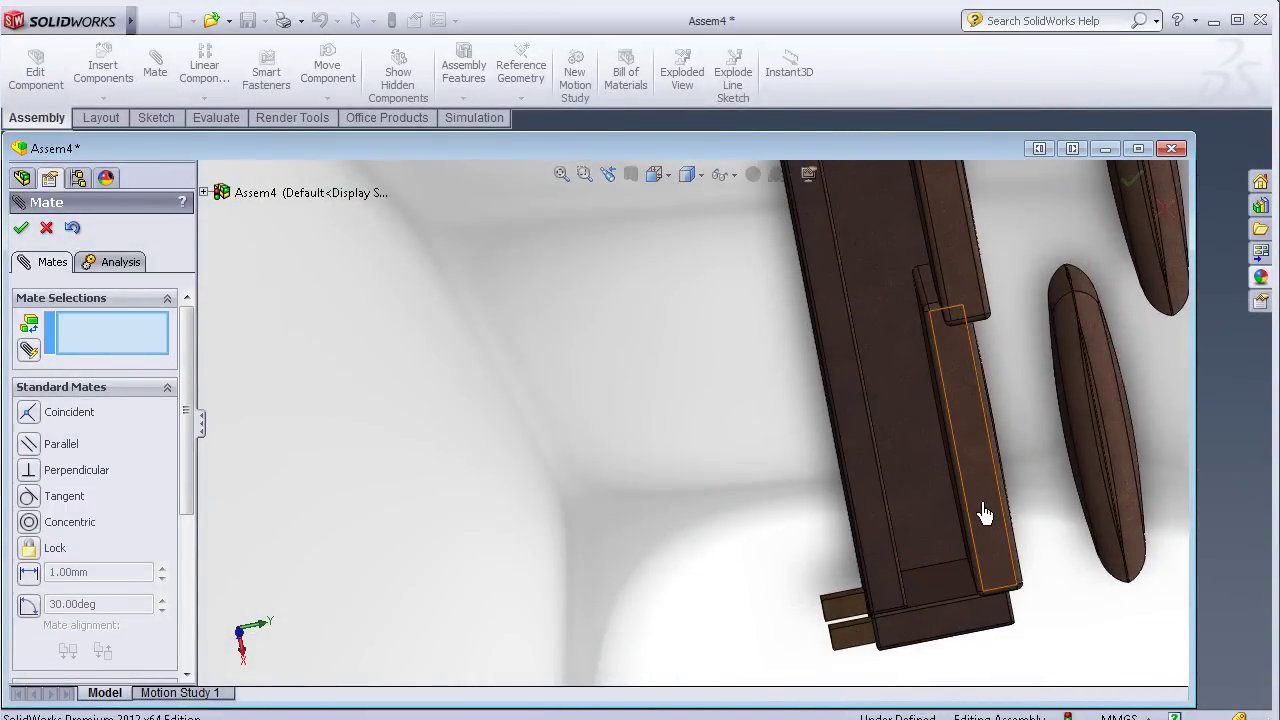
{"action": "left_click_drag", "start_coordinate": [985, 513], "coordinate": [912, 535]}
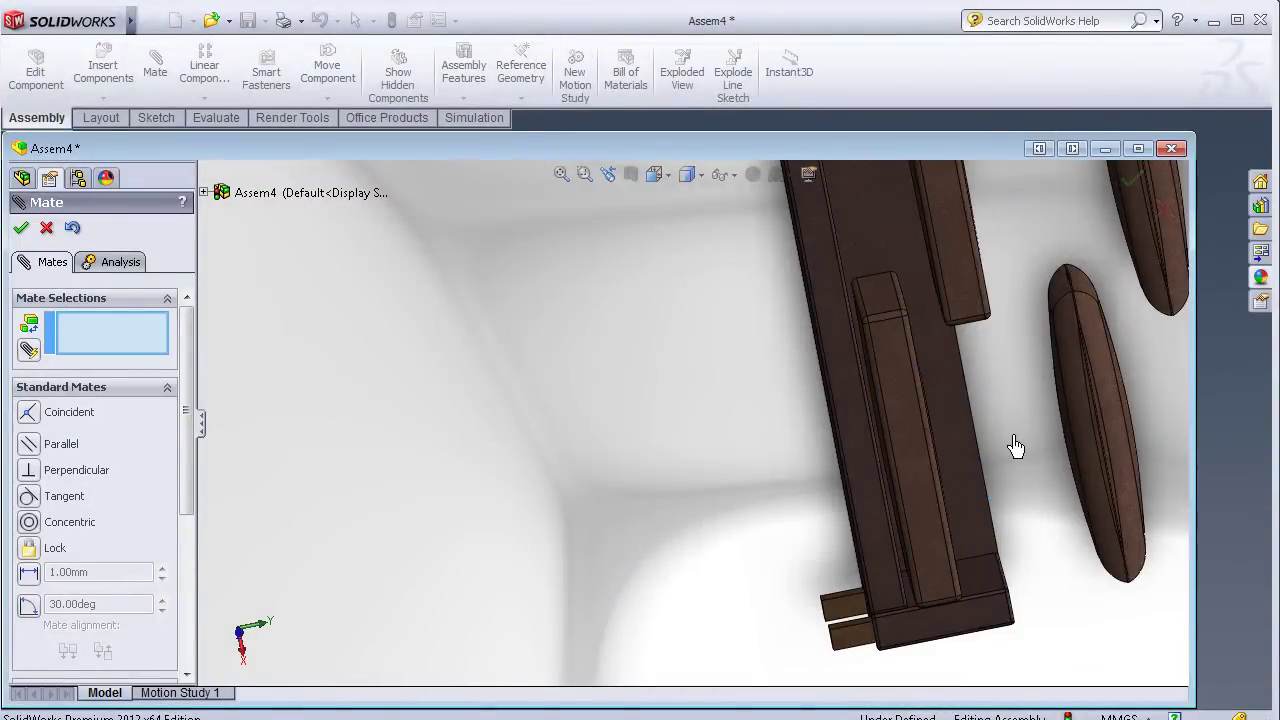
{"action": "mouse_move", "coordinate": [990, 449]}
{"action": "middle_mouse_down"}
{"action": "mouse_move", "coordinate": [931, 391]}
{"action": "mouse_move", "coordinate": [686, 346]}
{"action": "middle_mouse_up"}
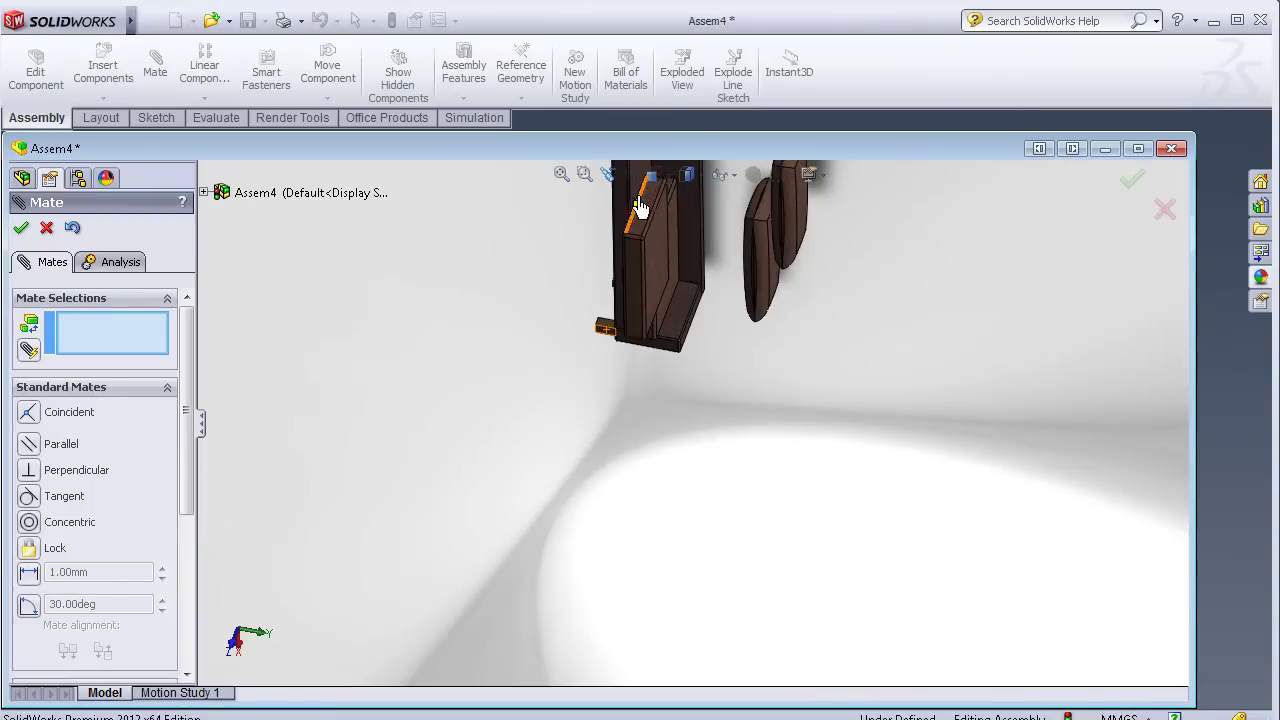
- Add a coincident mate to the frame face
{"action": "scroll", "coordinate": [714, 206], "scroll_direction": "up", "scroll_amount": 3}
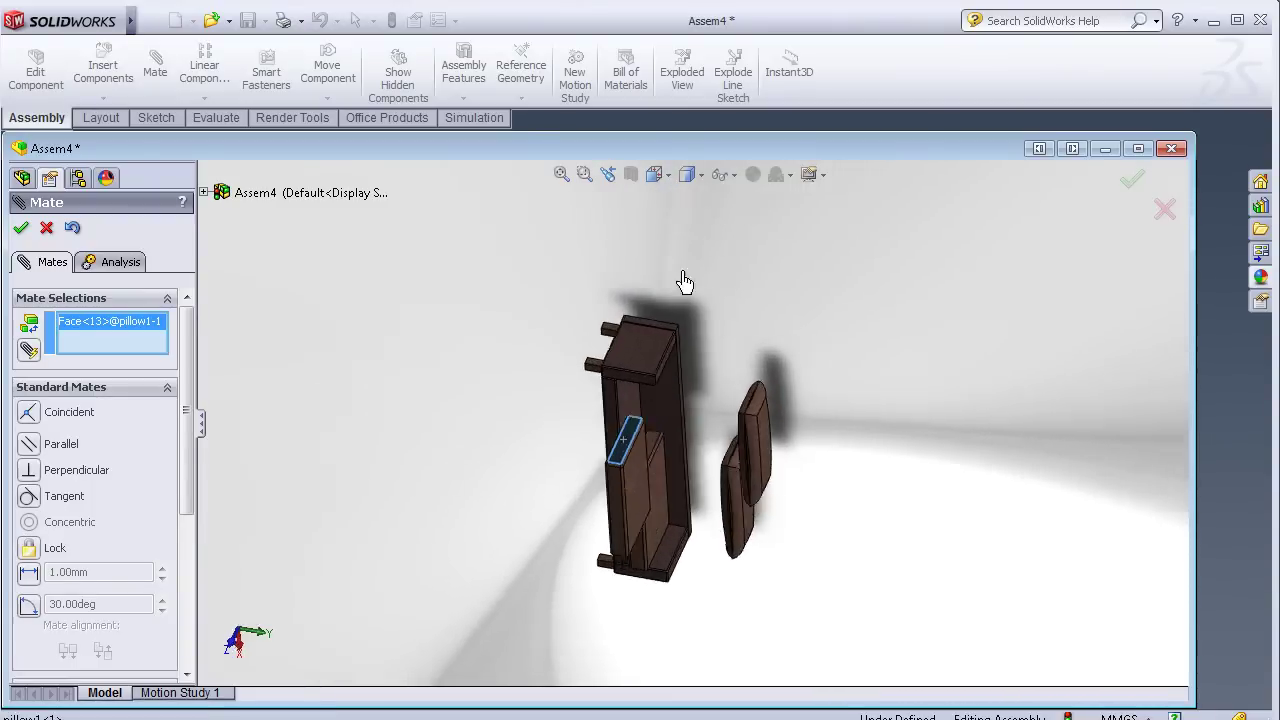
{"action": "mouse_move", "coordinate": [686, 277]}
{"action": "middle_mouse_down"}
{"action": "mouse_move", "coordinate": [721, 385]}
{"action": "mouse_move", "coordinate": [706, 306]}
{"action": "middle_mouse_up"}
{"action": "scroll", "coordinate": [607, 538], "scroll_direction": "down", "scroll_amount": 3}
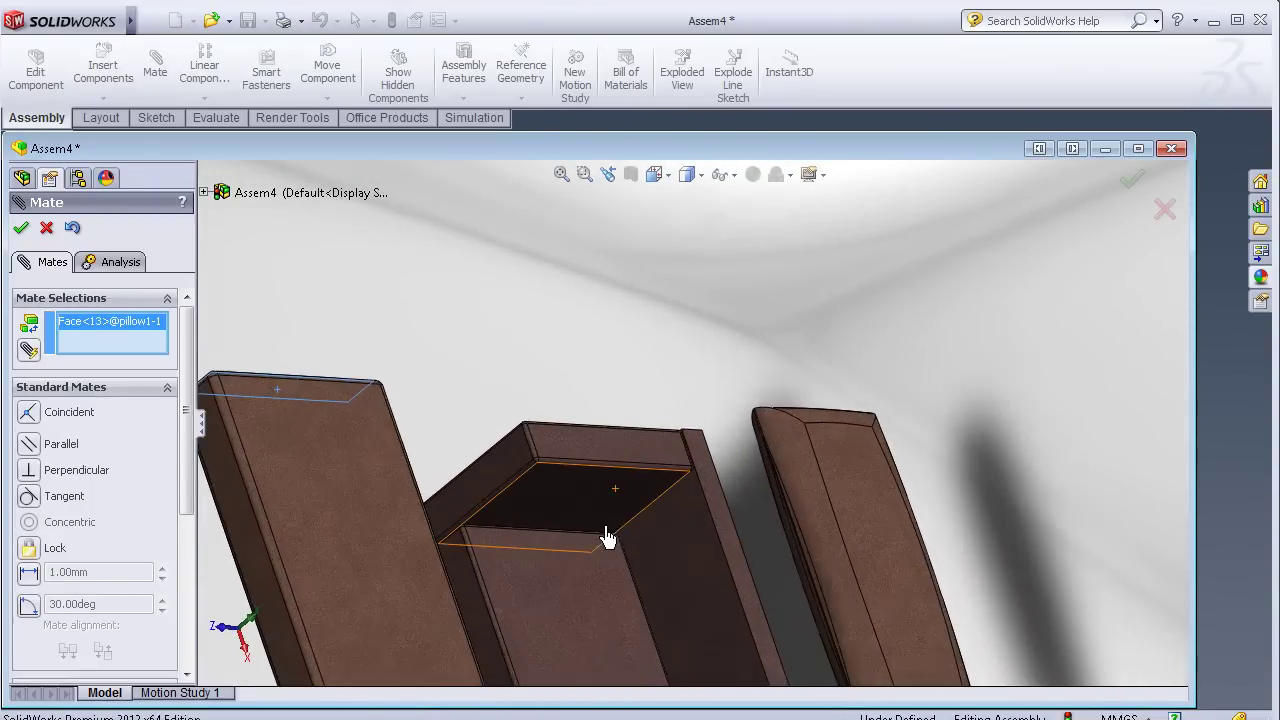
{"action": "left_click", "coordinate": [590, 510]}
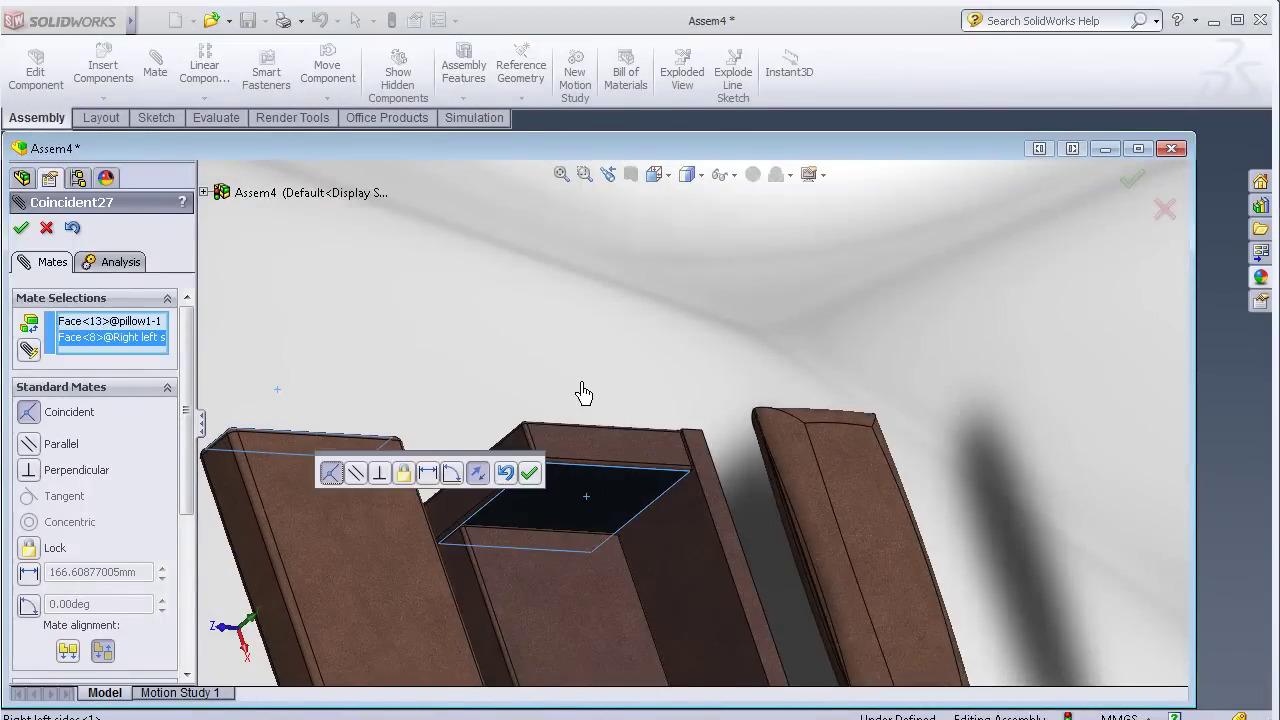
{"action": "left_click", "coordinate": [531, 477]}
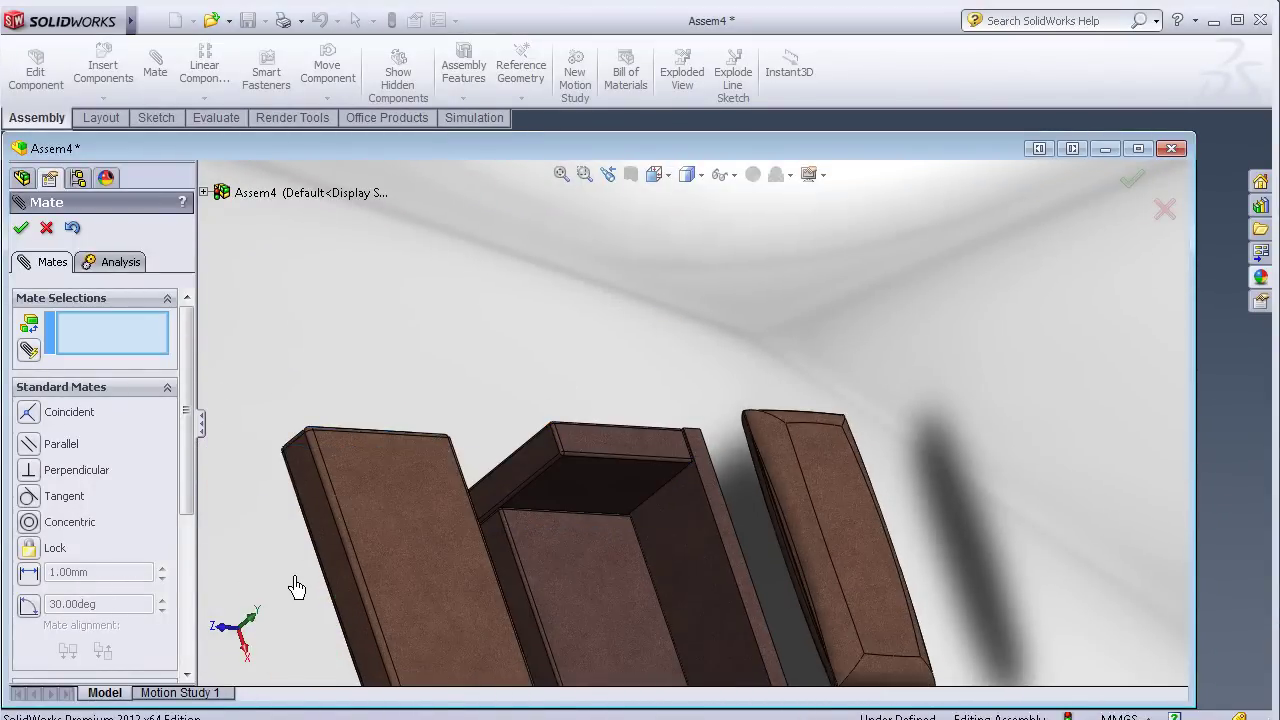
- Make the pillow1-1 seat cushion face coincident with the Back face, then select pillow2-4's front face
{"action": "middle_click_drag", "start_coordinate": [550, 376], "coordinate": [443, 354]}
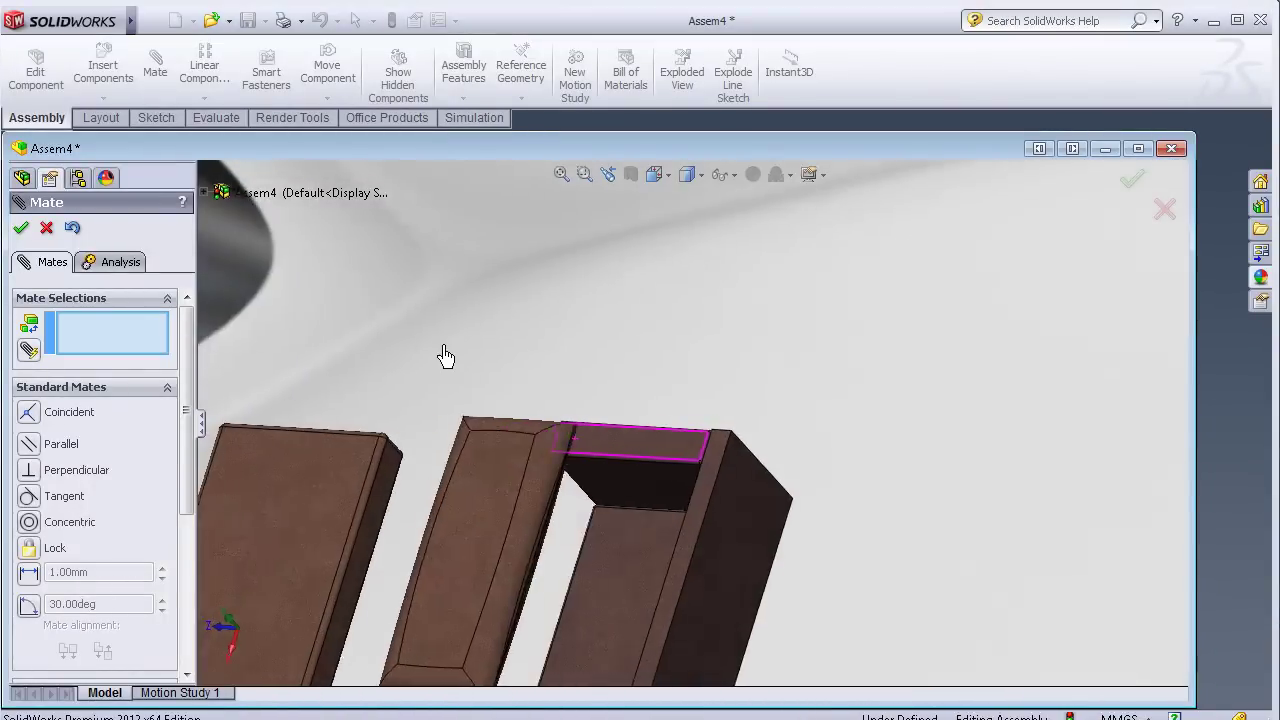
{"action": "left_click", "coordinate": [378, 538]}
{"action": "mouse_move", "coordinate": [603, 277]}
{"action": "middle_mouse_down"}
{"action": "mouse_move", "coordinate": [714, 326]}
{"action": "mouse_move", "coordinate": [392, 512]}
{"action": "middle_mouse_up"}
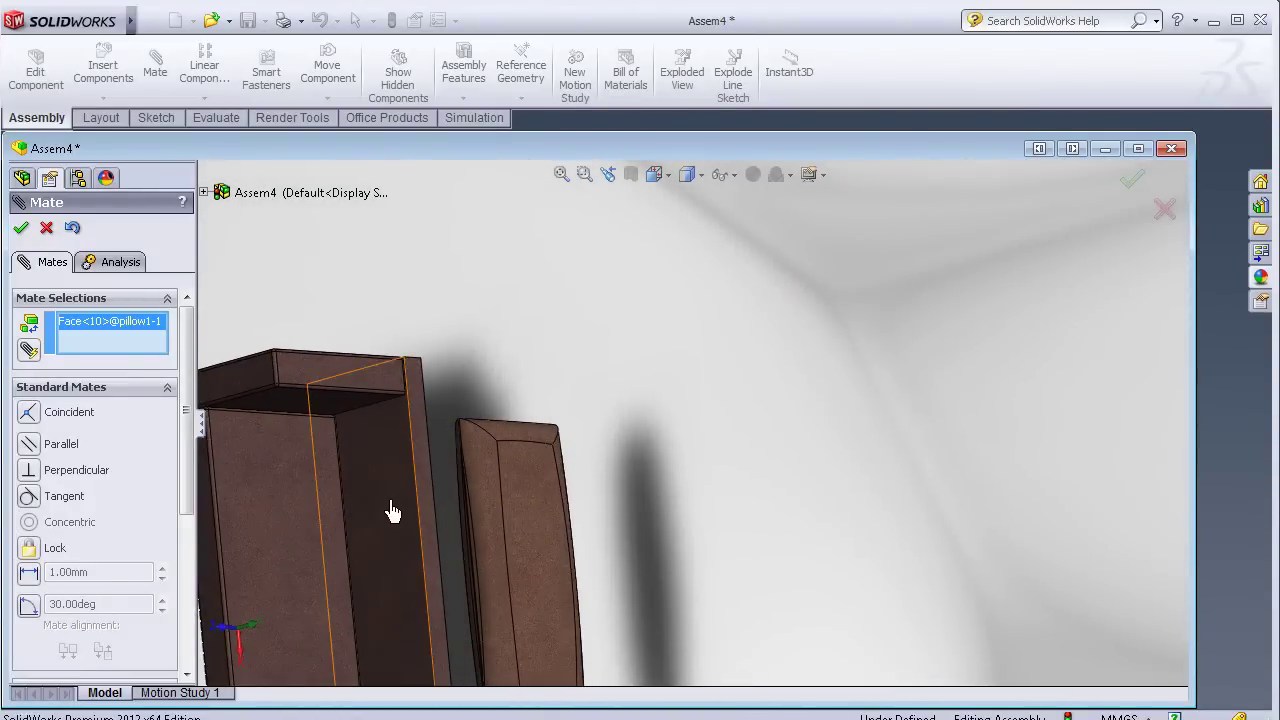
{"action": "left_click", "coordinate": [534, 457]}
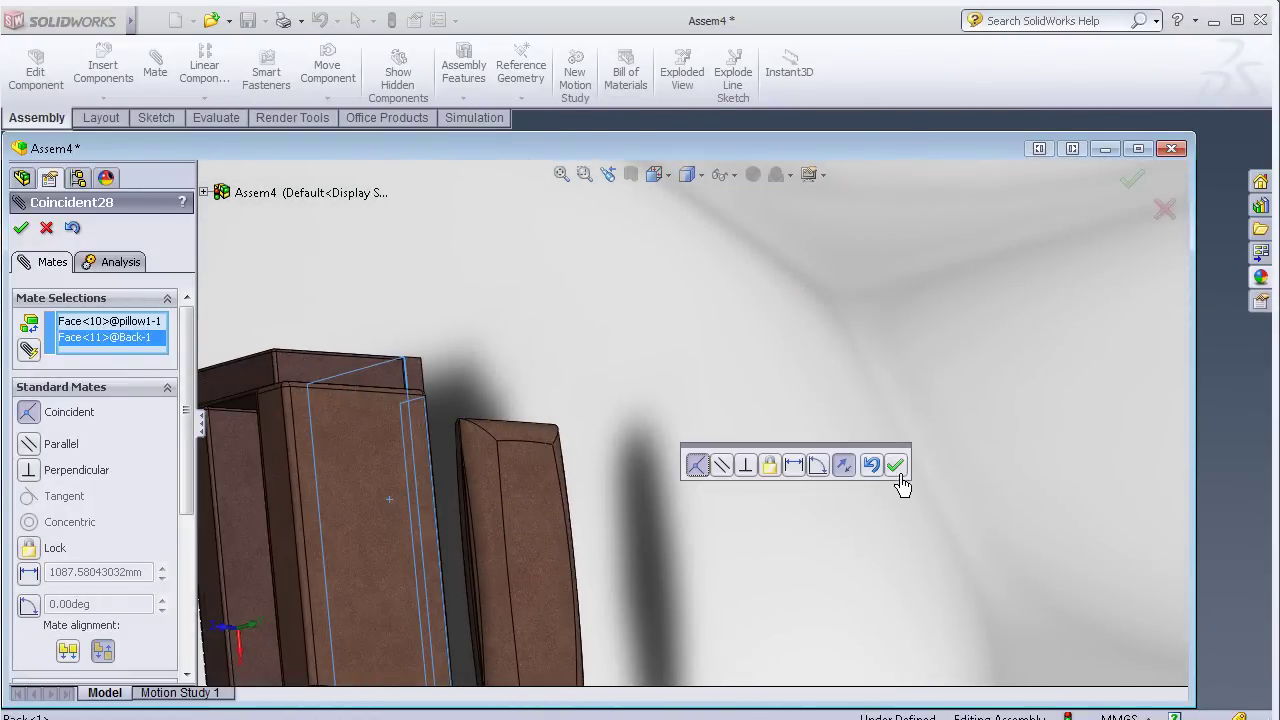
{"action": "left_click", "coordinate": [895, 465]}
{"action": "left_click", "coordinate": [368, 515]}
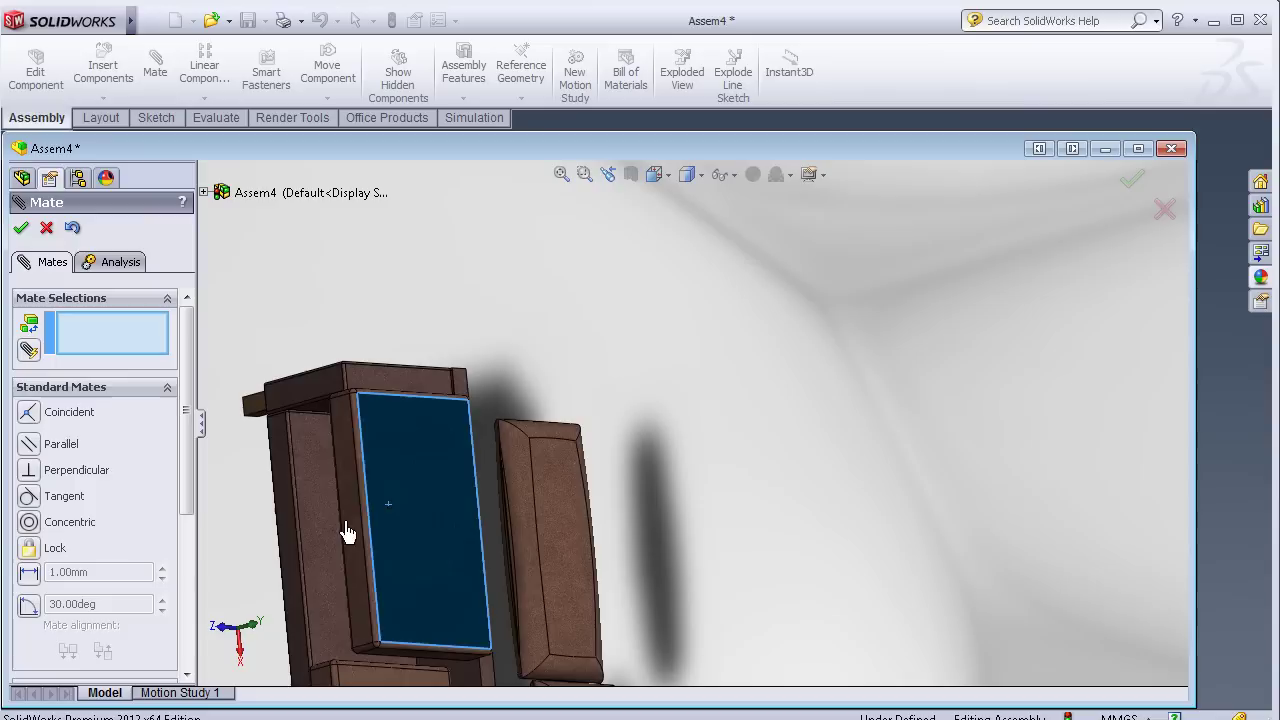
{"action": "left_click_drag", "start_coordinate": [346, 532], "coordinate": [306, 550]}
- Make the pillow2-4 back cushion tangent to the Back face with flipped alignment
{"action": "mouse_move", "coordinate": [318, 543]}
{"action": "middle_mouse_down"}
{"action": "mouse_move", "coordinate": [740, 408]}
{"action": "mouse_move", "coordinate": [729, 374]}
{"action": "mouse_move", "coordinate": [691, 380]}
{"action": "mouse_move", "coordinate": [788, 505]}
{"action": "mouse_move", "coordinate": [751, 474]}
{"action": "mouse_move", "coordinate": [726, 563]}
{"action": "mouse_move", "coordinate": [689, 589]}
{"action": "mouse_move", "coordinate": [724, 588]}
{"action": "mouse_move", "coordinate": [598, 571]}
{"action": "mouse_move", "coordinate": [814, 565]}
{"action": "middle_mouse_up"}
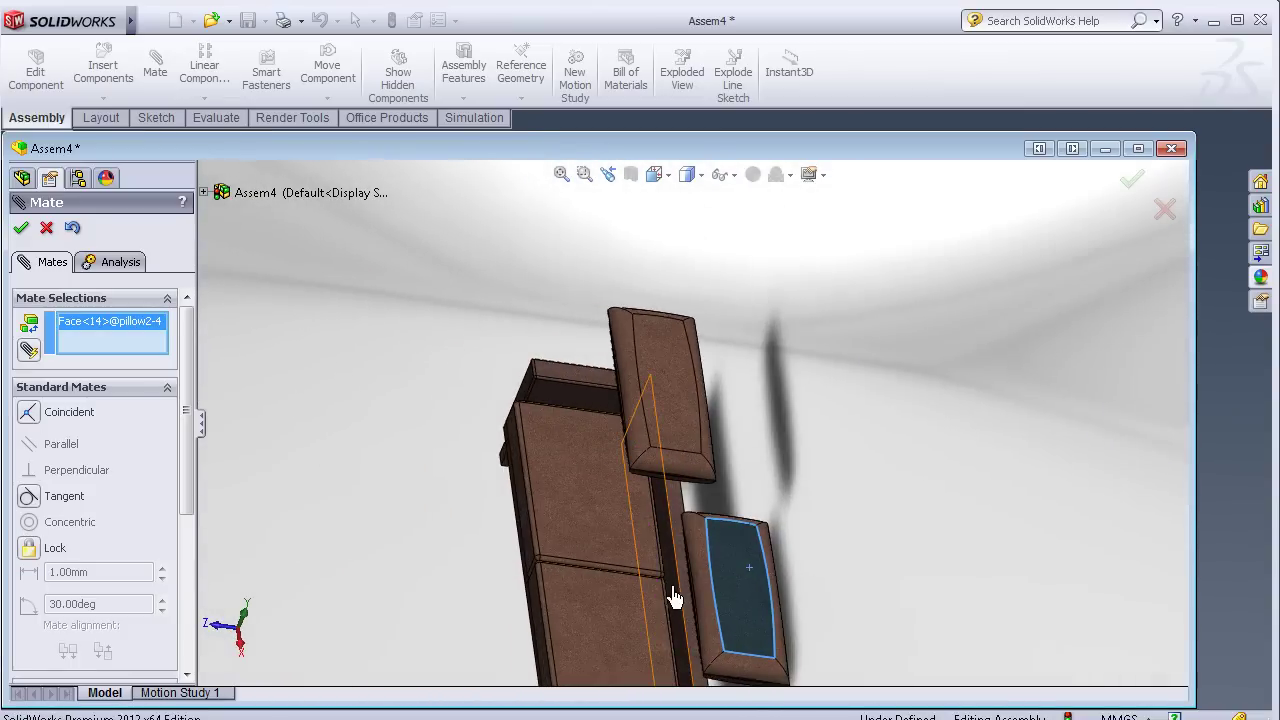
{"action": "left_click", "coordinate": [776, 601]}
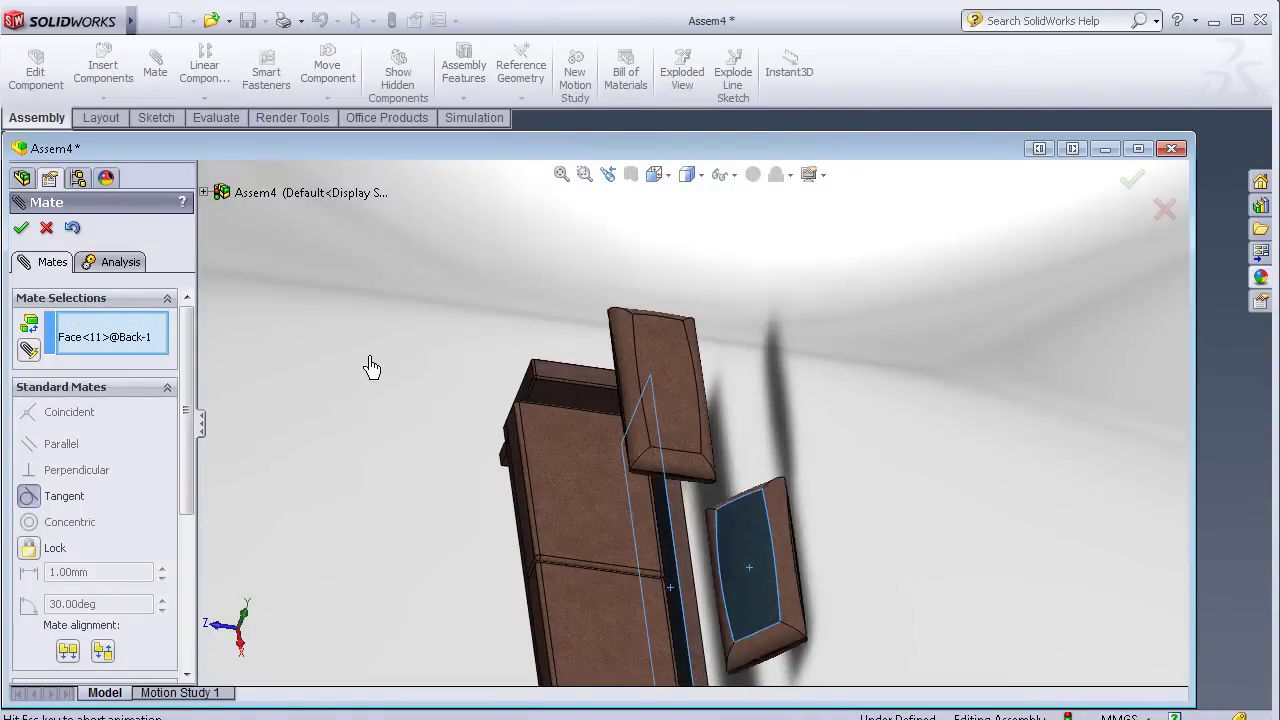
{"action": "mouse_move", "coordinate": [924, 518]}
{"action": "middle_mouse_down"}
{"action": "mouse_move", "coordinate": [880, 520]}
{"action": "mouse_move", "coordinate": [861, 541]}
{"action": "middle_mouse_up"}
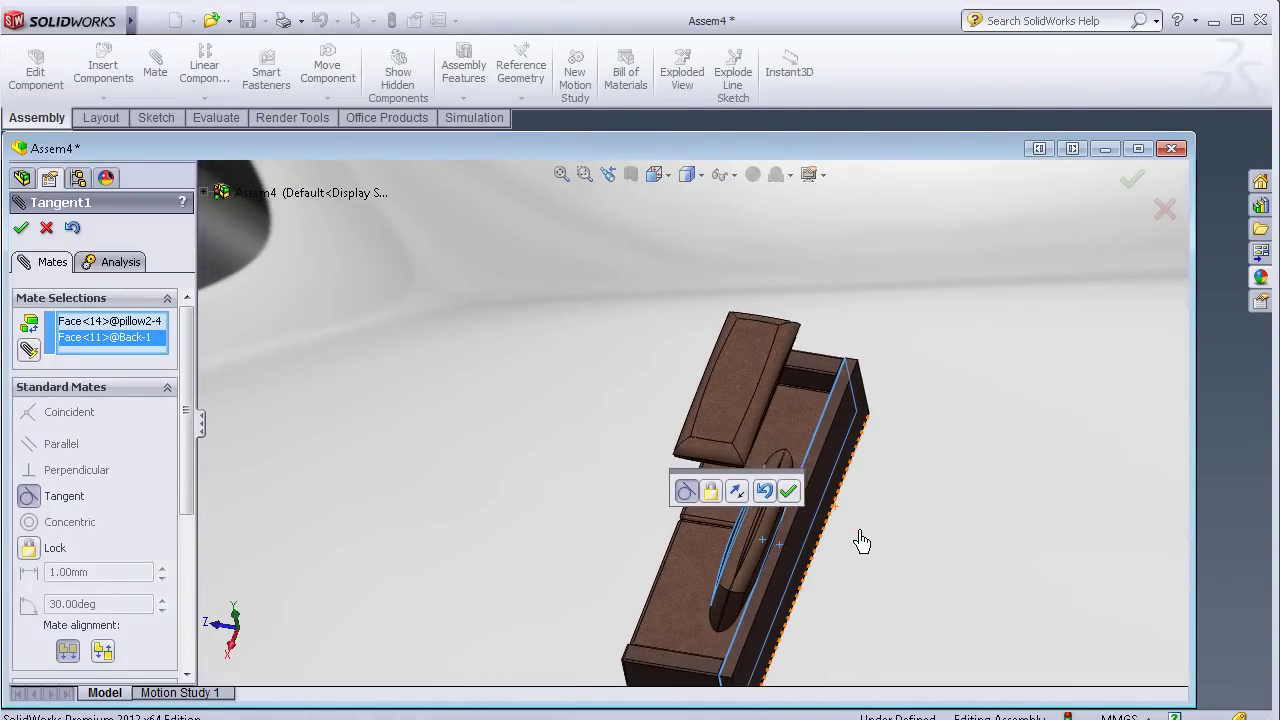
{"action": "left_click", "coordinate": [737, 491]}
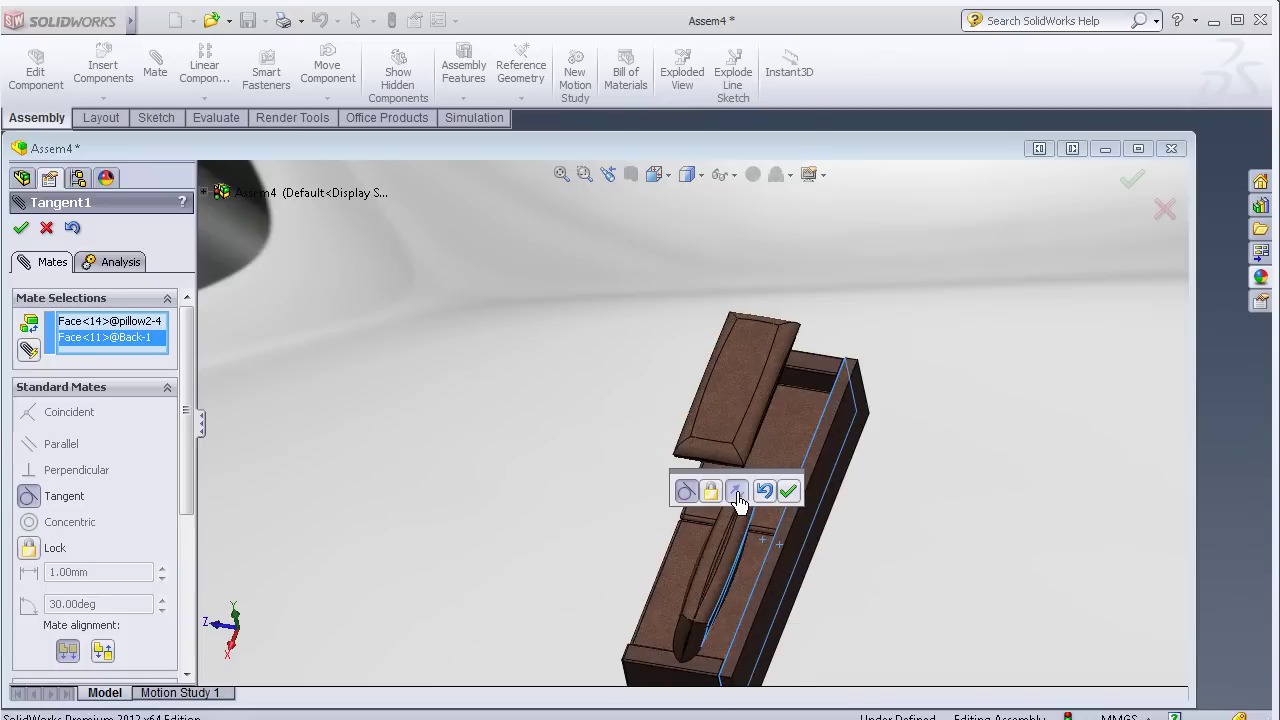
{"action": "left_click", "coordinate": [791, 498]}
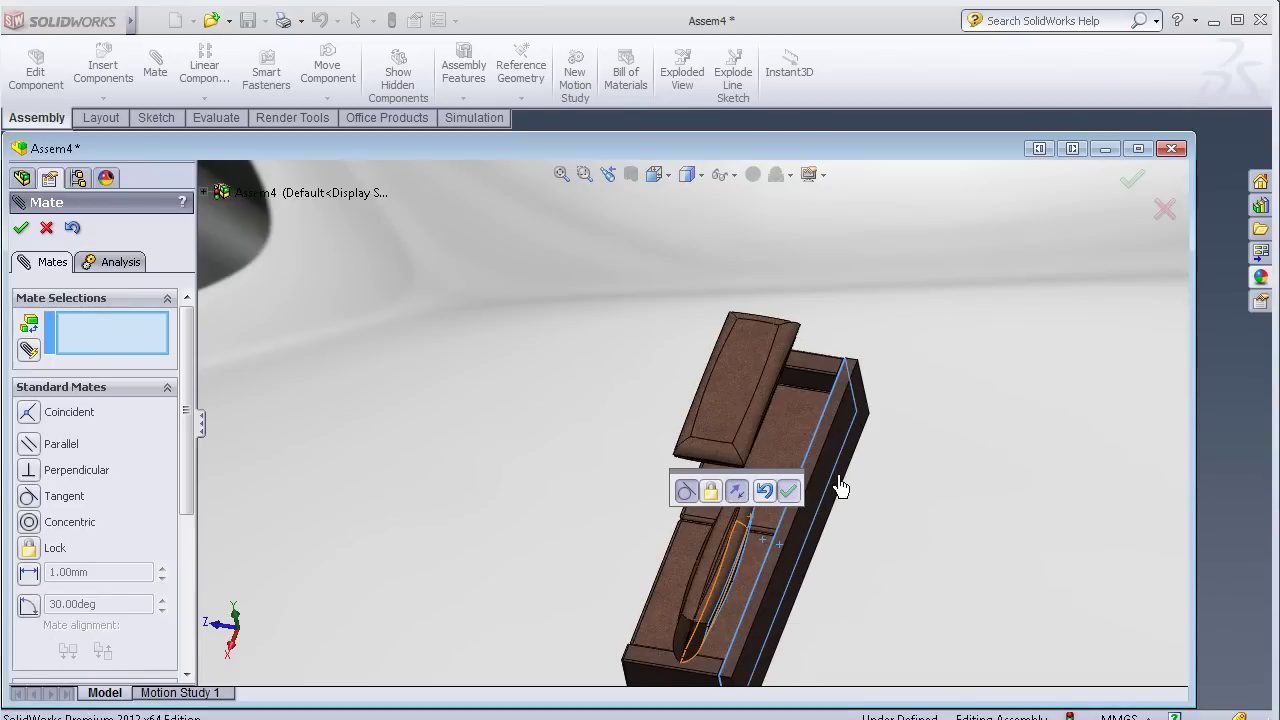
{"action": "mouse_move", "coordinate": [791, 498]}
{"action": "middle_mouse_down"}
{"action": "mouse_move", "coordinate": [880, 549]}
{"action": "mouse_move", "coordinate": [756, 578]}
{"action": "middle_mouse_up"}
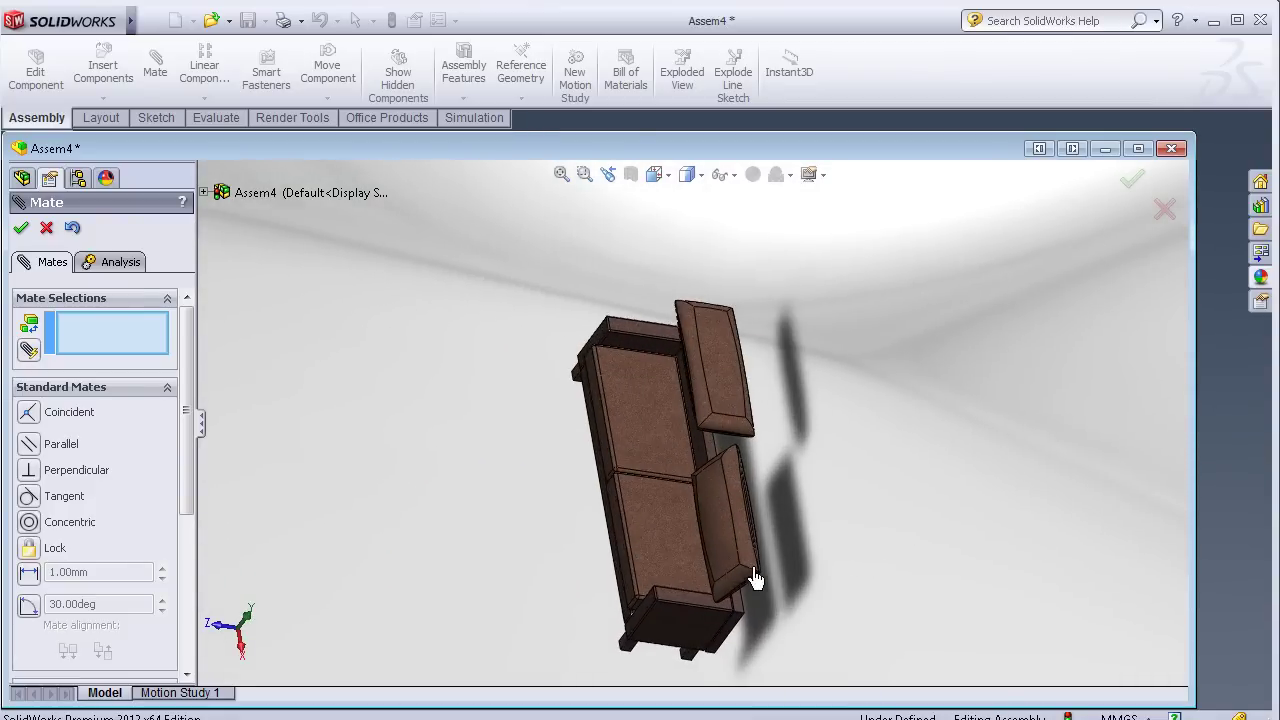
{"action": "mouse_move", "coordinate": [736, 545]}
{"action": "left_mouse_down"}
{"action": "mouse_move", "coordinate": [731, 522]}
{"action": "mouse_move", "coordinate": [727, 548]}
{"action": "left_mouse_up"}
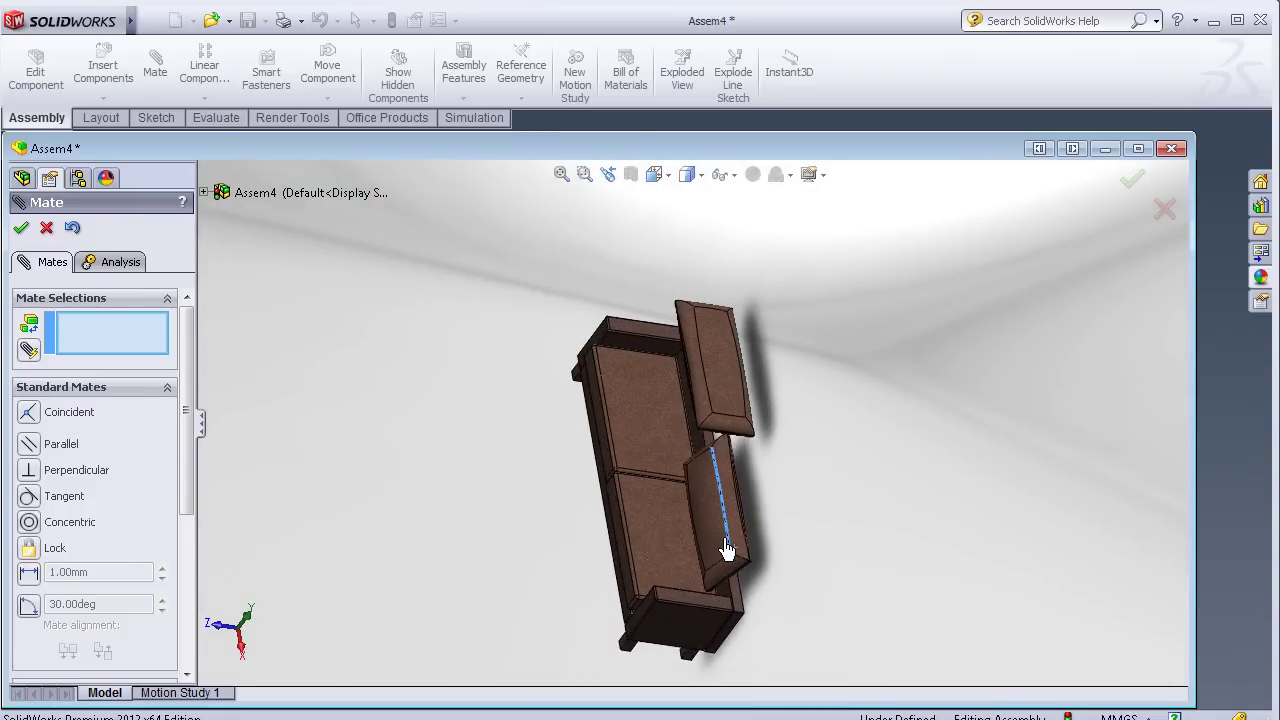
{"action": "mouse_move", "coordinate": [841, 525]}
{"action": "middle_mouse_down"}
{"action": "mouse_move", "coordinate": [809, 489]}
{"action": "mouse_move", "coordinate": [766, 543]}
{"action": "mouse_move", "coordinate": [647, 406]}
{"action": "mouse_move", "coordinate": [880, 429]}
{"action": "mouse_move", "coordinate": [940, 462]}
{"action": "middle_mouse_up"}
- Try a flipped tangent mate between pillow2-3 and the Back face, then cancel it
{"action": "left_click", "coordinate": [647, 406]}
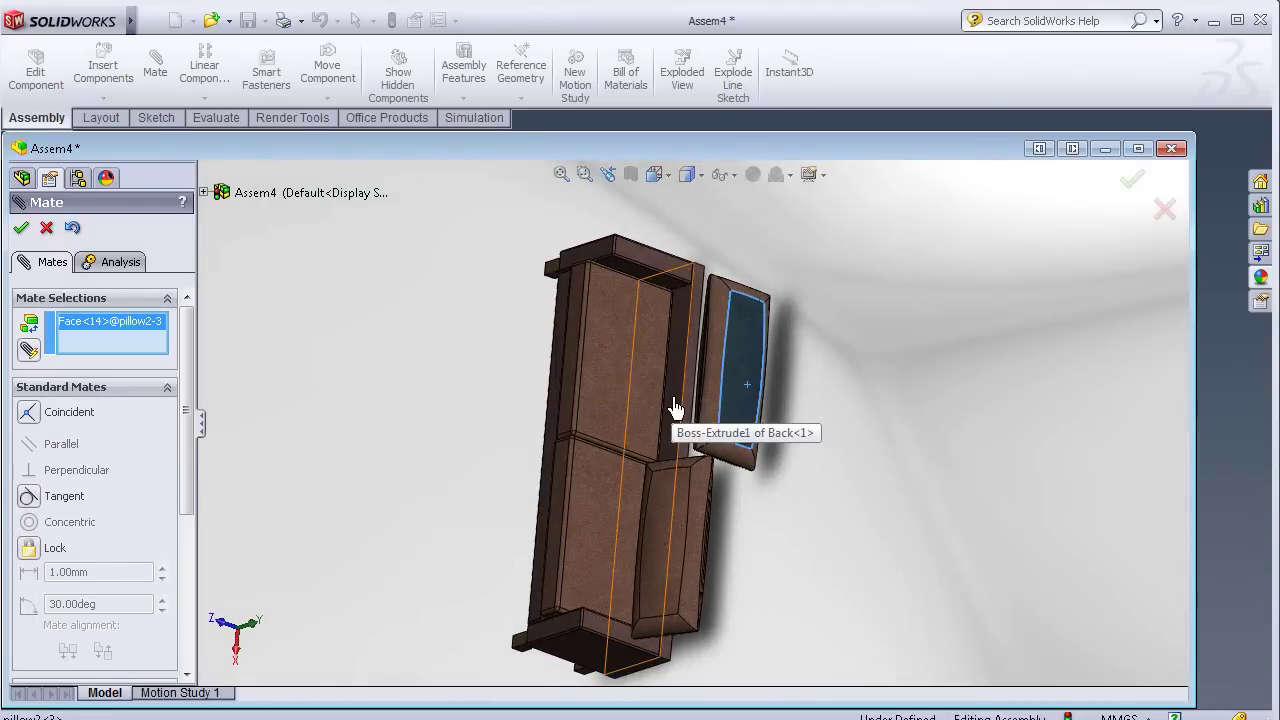
{"action": "left_click", "coordinate": [699, 448]}
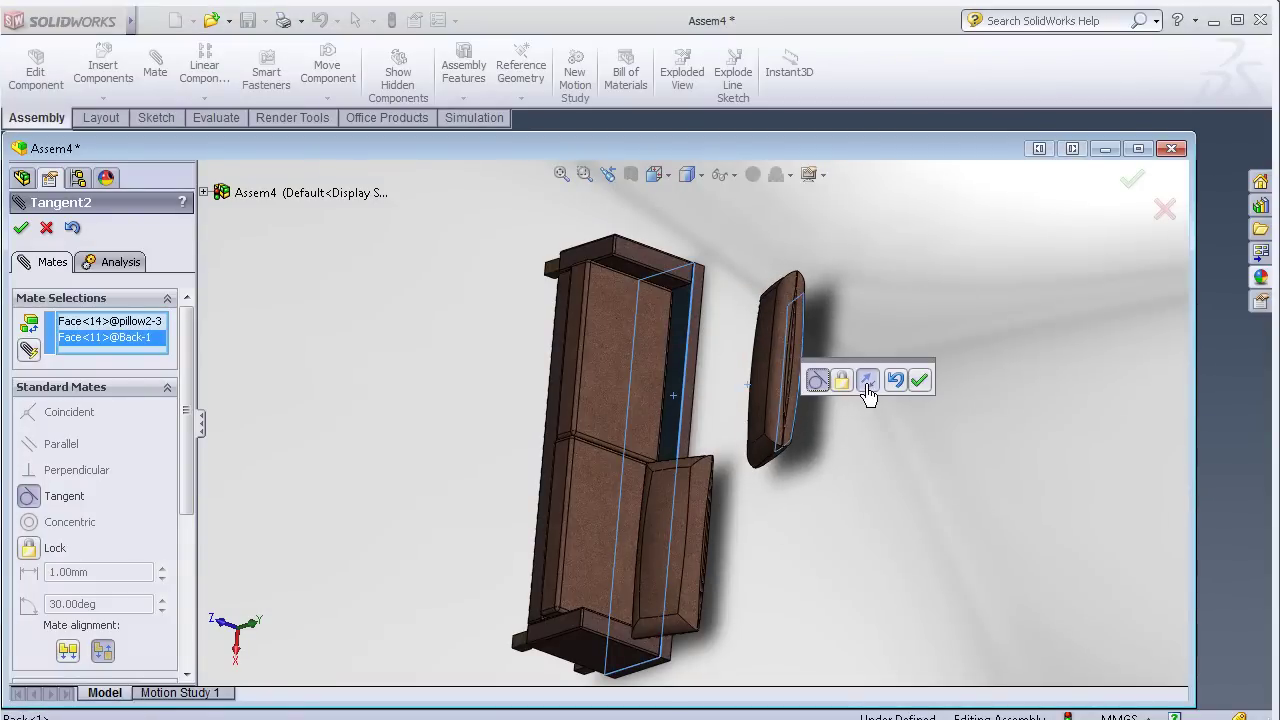
{"action": "left_click", "coordinate": [868, 380]}
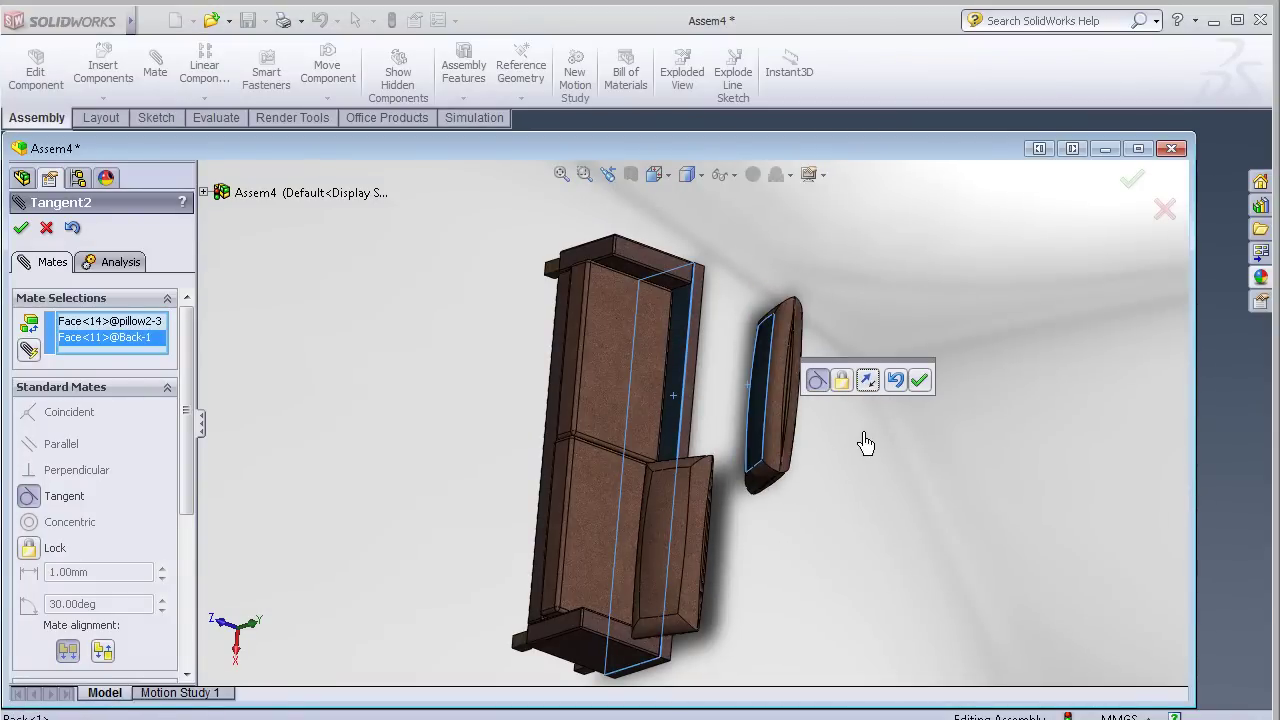
{"action": "mouse_move", "coordinate": [860, 443]}
{"action": "middle_mouse_down"}
{"action": "mouse_move", "coordinate": [811, 305]}
{"action": "mouse_move", "coordinate": [829, 274]}
{"action": "mouse_move", "coordinate": [900, 397]}
{"action": "mouse_move", "coordinate": [817, 380]}
{"action": "mouse_move", "coordinate": [797, 474]}
{"action": "middle_mouse_up"}
{"action": "left_click", "coordinate": [895, 391]}
{"action": "key", "text": "Return"}
- Make another pillow2-3 face tangent to the Back face
{"action": "mouse_move", "coordinate": [848, 433]}
{"action": "middle_mouse_down"}
{"action": "mouse_move", "coordinate": [886, 449]}
{"action": "mouse_move", "coordinate": [897, 429]}
{"action": "mouse_move", "coordinate": [774, 371]}
{"action": "mouse_move", "coordinate": [874, 406]}
{"action": "middle_mouse_up"}
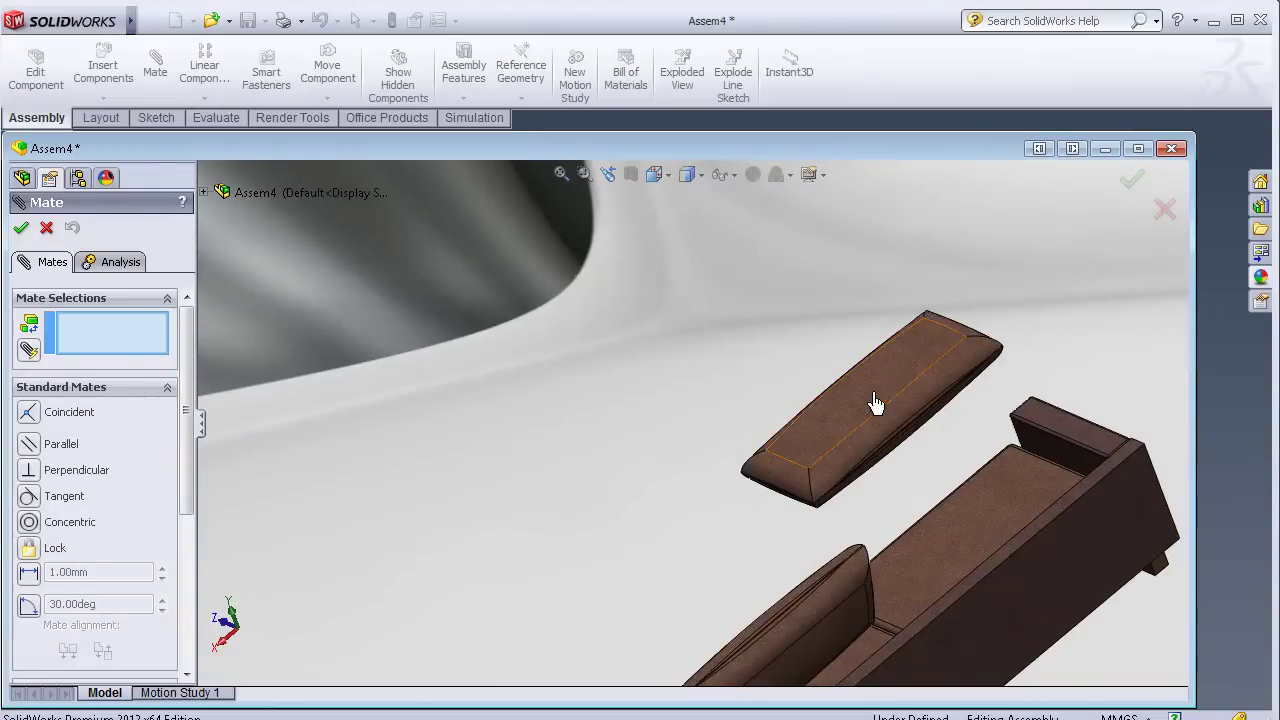
{"action": "mouse_move", "coordinate": [789, 480]}
{"action": "middle_mouse_down"}
{"action": "mouse_move", "coordinate": [718, 388]}
{"action": "mouse_move", "coordinate": [896, 458]}
{"action": "middle_mouse_up"}
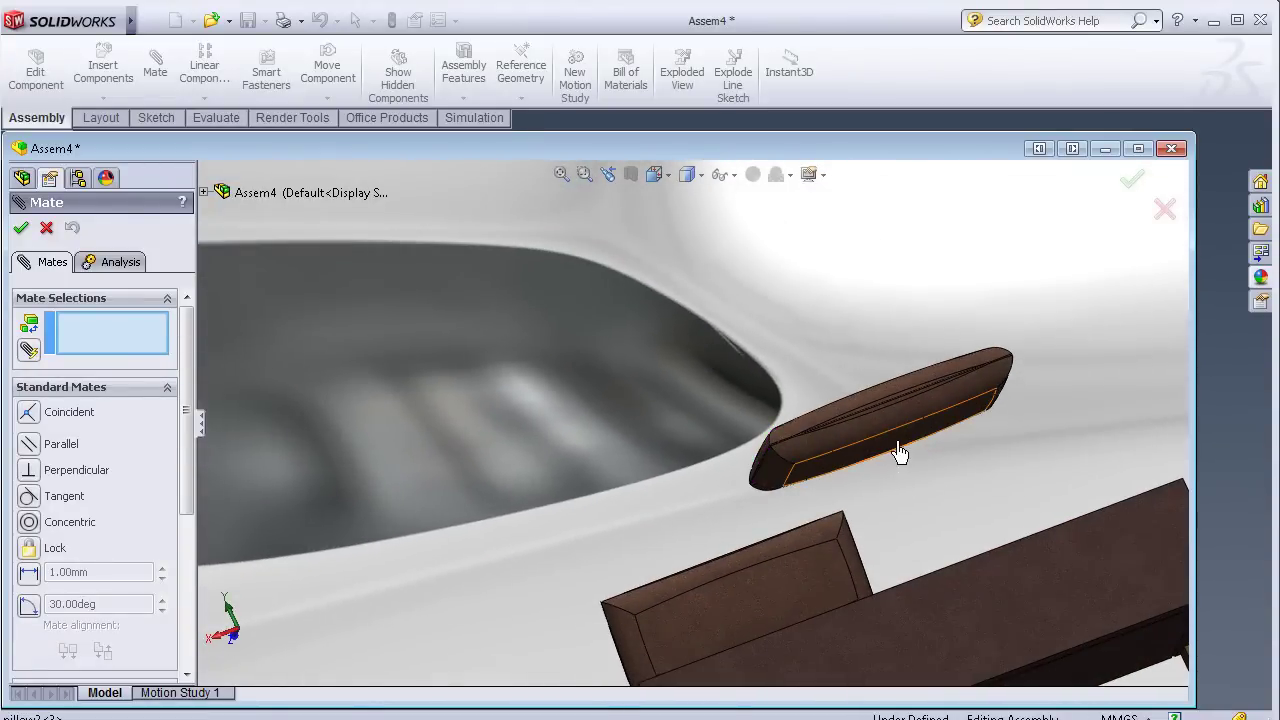
{"action": "mouse_move", "coordinate": [1021, 388]}
{"action": "middle_mouse_down"}
{"action": "mouse_move", "coordinate": [1057, 457]}
{"action": "mouse_move", "coordinate": [1151, 529]}
{"action": "mouse_move", "coordinate": [1077, 531]}
{"action": "middle_mouse_up"}
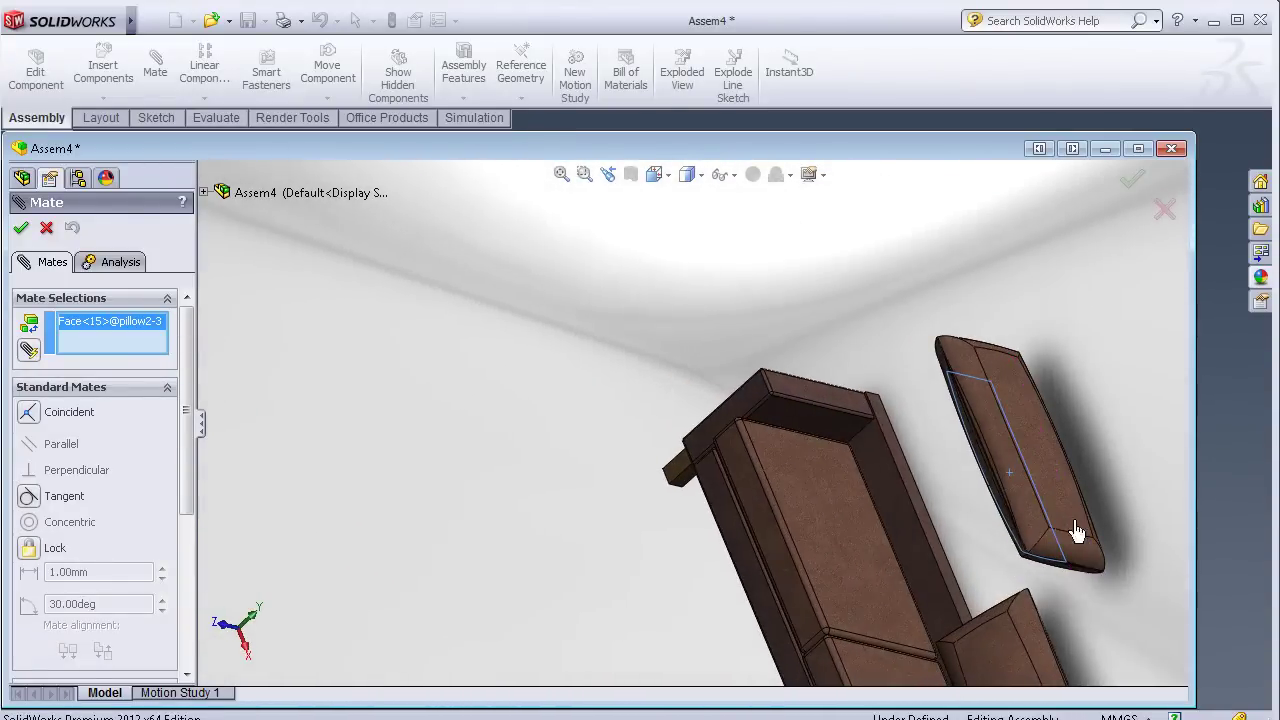
{"action": "left_click", "coordinate": [1111, 454]}
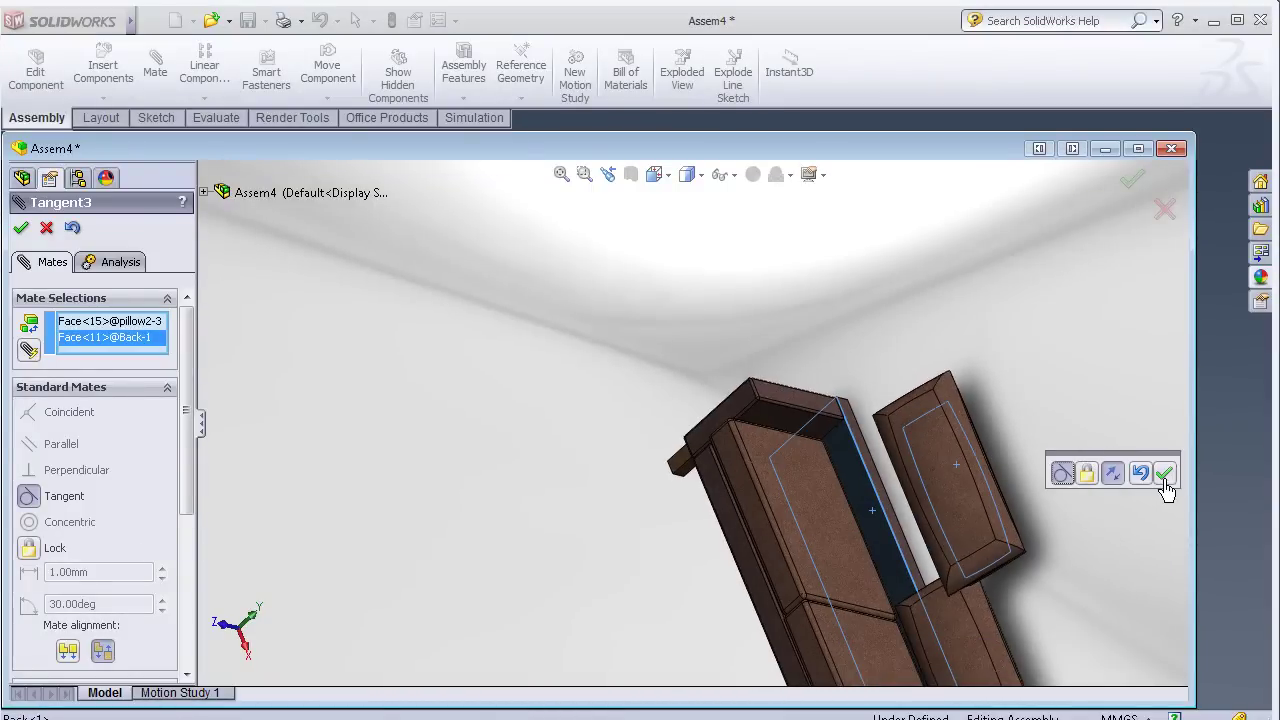
{"action": "left_click", "coordinate": [1165, 473]}
- Swing and nudge the pillow2-3 back cushion into place while inspecting the sofa
{"action": "middle_click_drag", "start_coordinate": [1009, 400], "coordinate": [938, 428]}
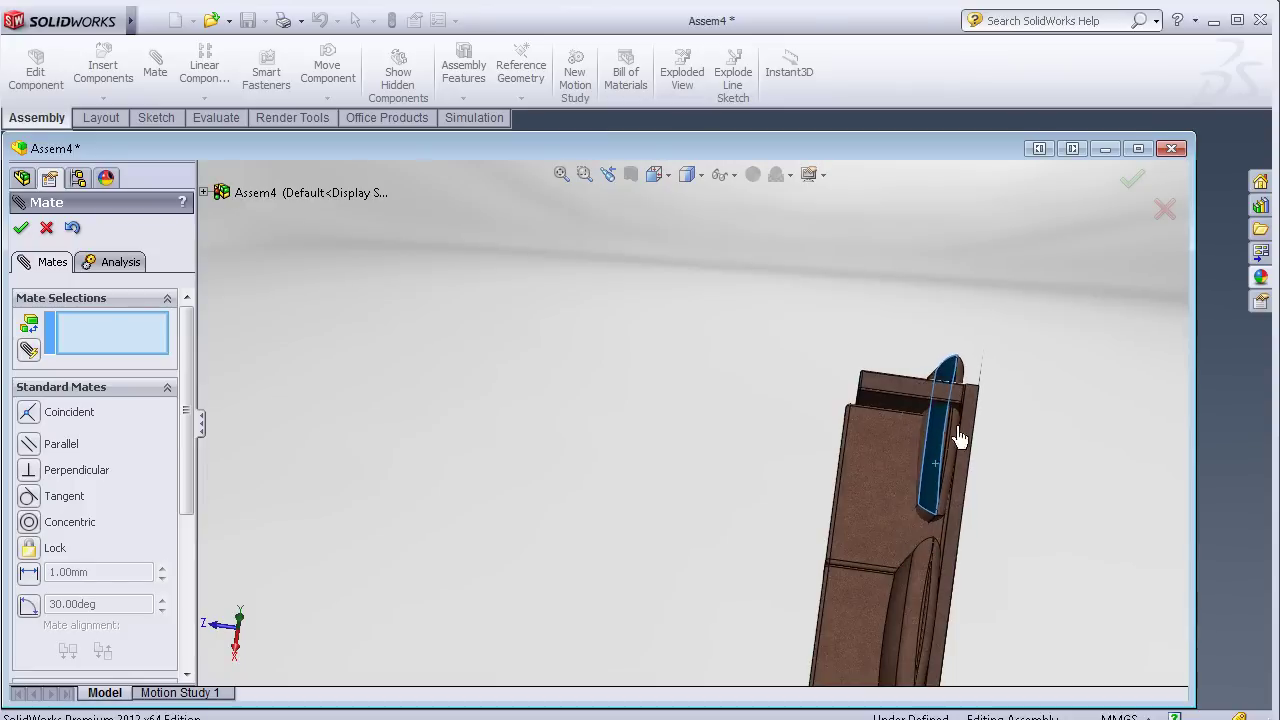
{"action": "mouse_move", "coordinate": [1028, 393]}
{"action": "middle_mouse_down"}
{"action": "mouse_move", "coordinate": [1054, 391]}
{"action": "mouse_move", "coordinate": [971, 478]}
{"action": "middle_mouse_up"}
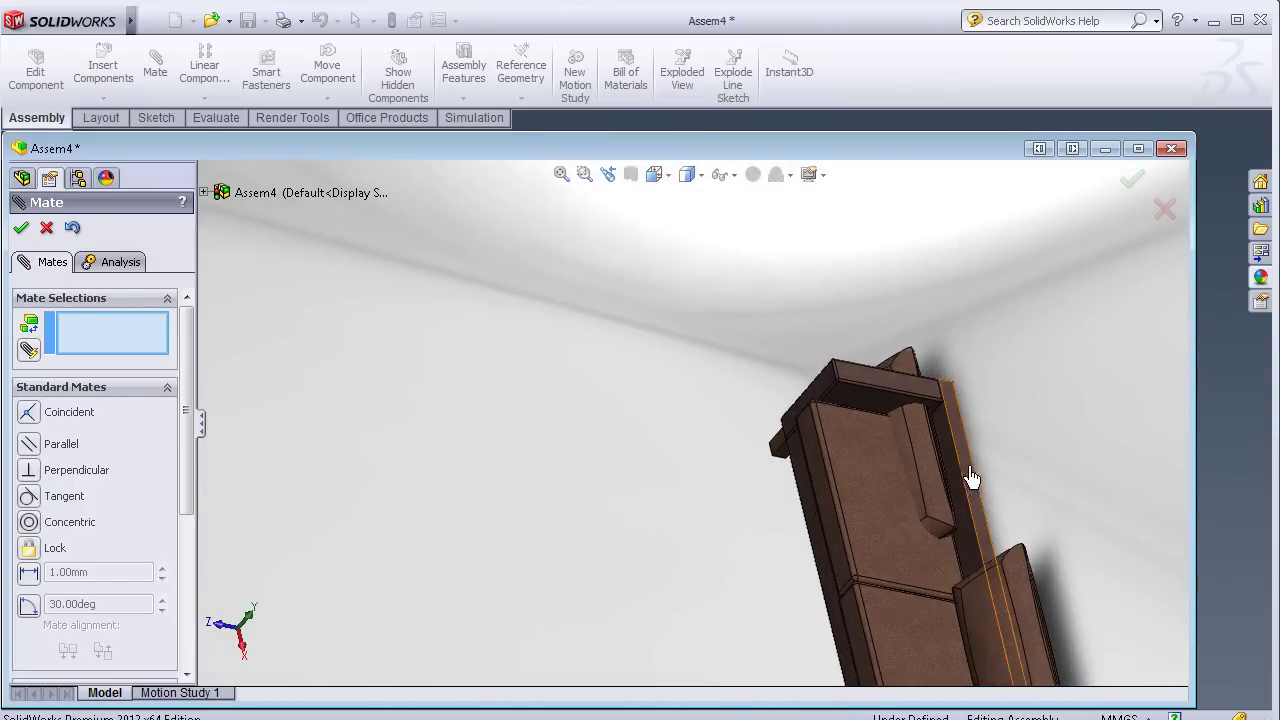
{"action": "mouse_move", "coordinate": [930, 490]}
{"action": "left_mouse_down"}
{"action": "mouse_move", "coordinate": [1008, 486]}
{"action": "mouse_move", "coordinate": [1000, 498]}
{"action": "left_mouse_up"}
{"action": "mouse_move", "coordinate": [1008, 484]}
{"action": "middle_mouse_down"}
{"action": "mouse_move", "coordinate": [971, 523]}
{"action": "mouse_move", "coordinate": [1003, 529]}
{"action": "mouse_move", "coordinate": [947, 537]}
{"action": "mouse_move", "coordinate": [931, 505]}
{"action": "mouse_move", "coordinate": [534, 643]}
{"action": "middle_mouse_up"}
{"action": "scroll", "coordinate": [546, 674], "scroll_direction": "down", "scroll_amount": 3}
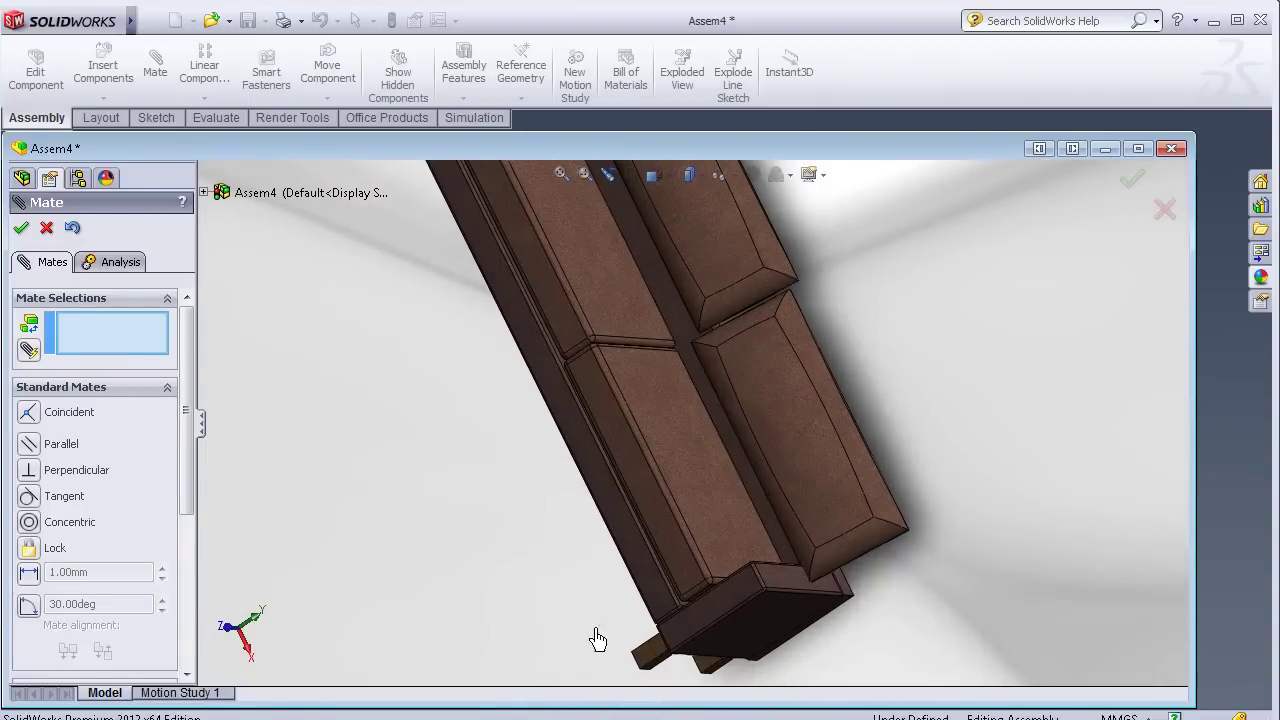
{"action": "scroll", "coordinate": [600, 643], "scroll_direction": "up", "scroll_amount": 1}
{"action": "scroll", "coordinate": [623, 351], "scroll_direction": "up", "scroll_amount": 2}
{"action": "scroll", "coordinate": [659, 300], "scroll_direction": "up", "scroll_amount": 2}
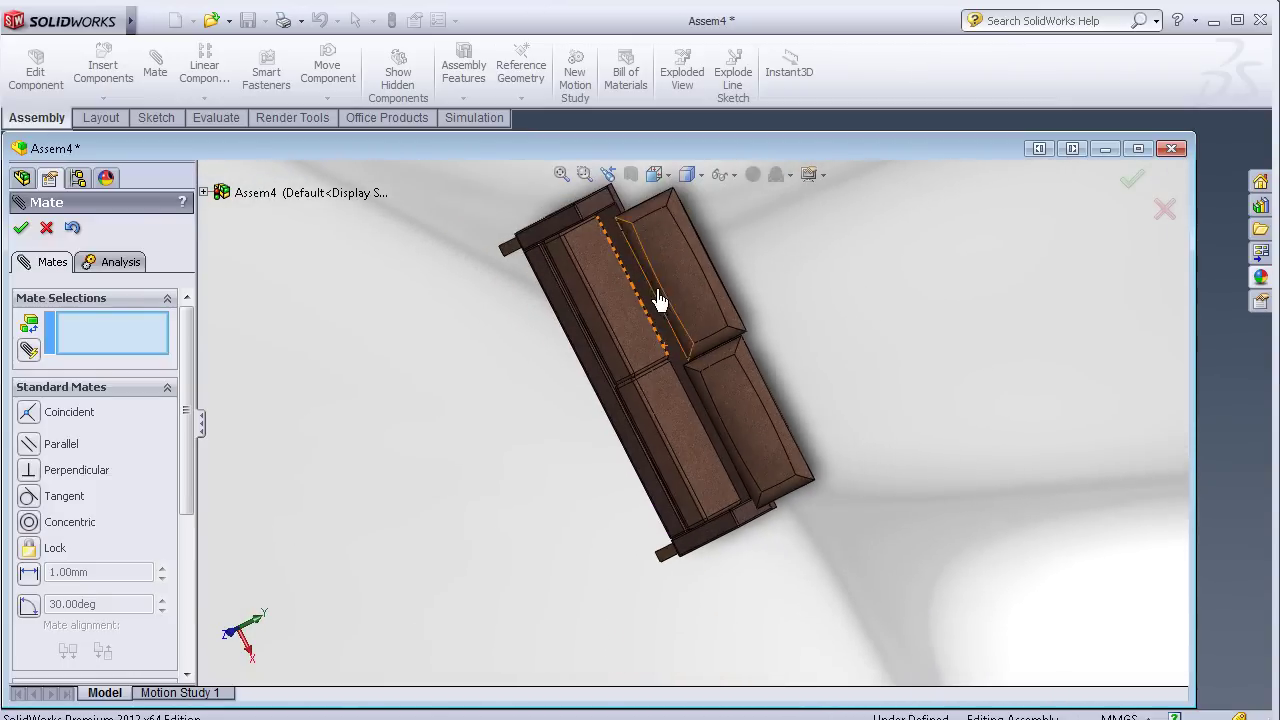
{"action": "left_click_drag", "start_coordinate": [652, 291], "coordinate": [648, 290]}
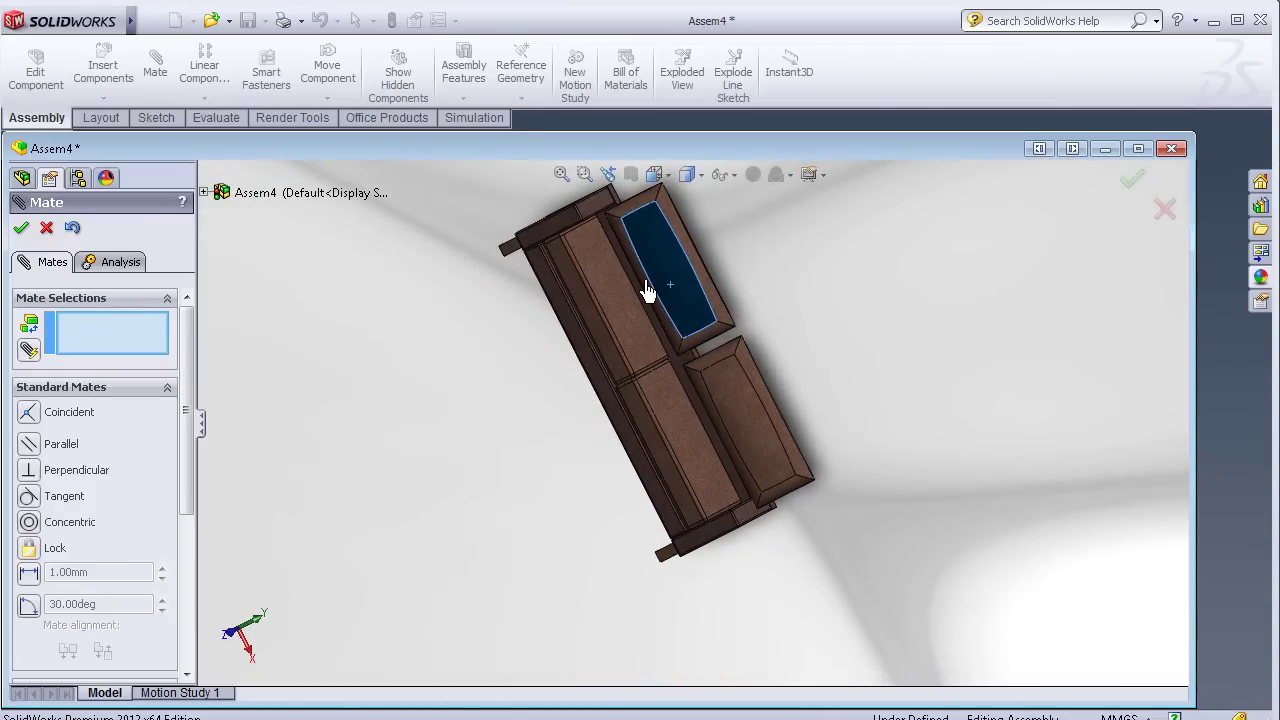
{"action": "mouse_move", "coordinate": [818, 402]}
{"action": "middle_mouse_down"}
{"action": "mouse_move", "coordinate": [851, 374]}
{"action": "mouse_move", "coordinate": [797, 243]}
{"action": "mouse_move", "coordinate": [894, 369]}
{"action": "mouse_move", "coordinate": [847, 386]}
{"action": "mouse_move", "coordinate": [860, 391]}
{"action": "middle_mouse_up"}
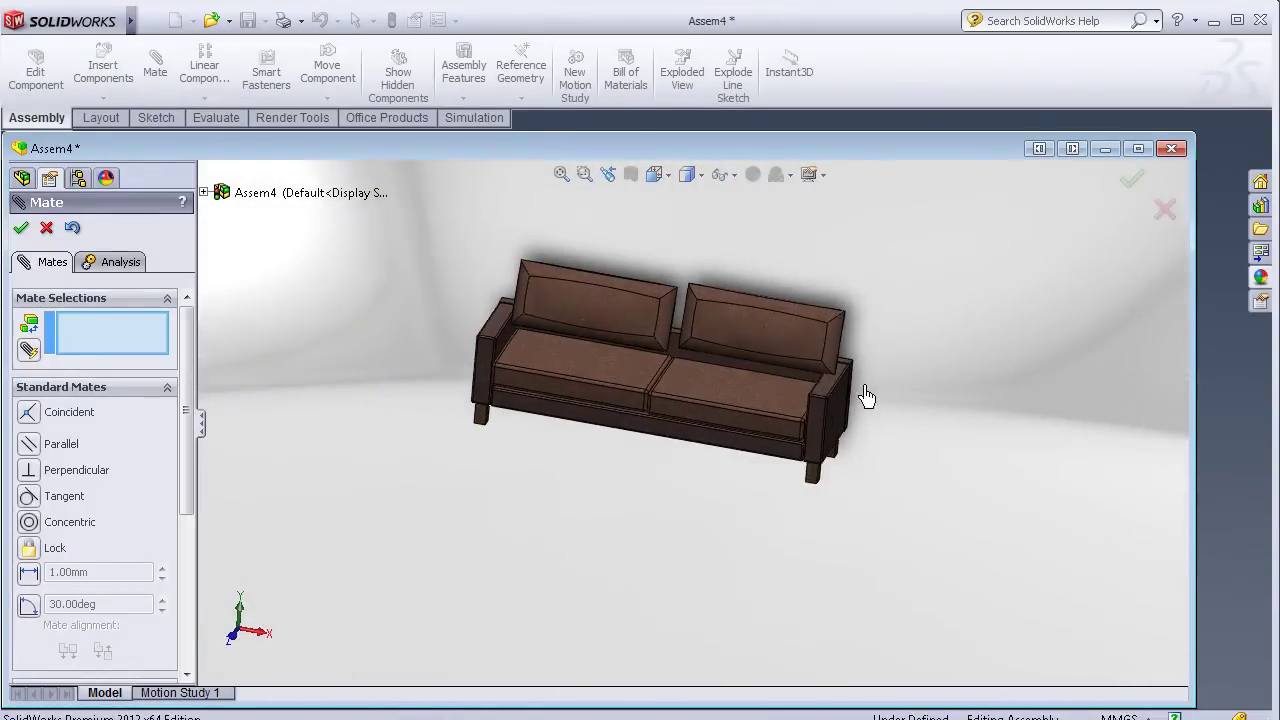
- Mate pillow2-3's lower edge to pillow1-1's top face, then close the Mate tool
{"action": "scroll", "coordinate": [860, 374], "scroll_direction": "down", "scroll_amount": 2}
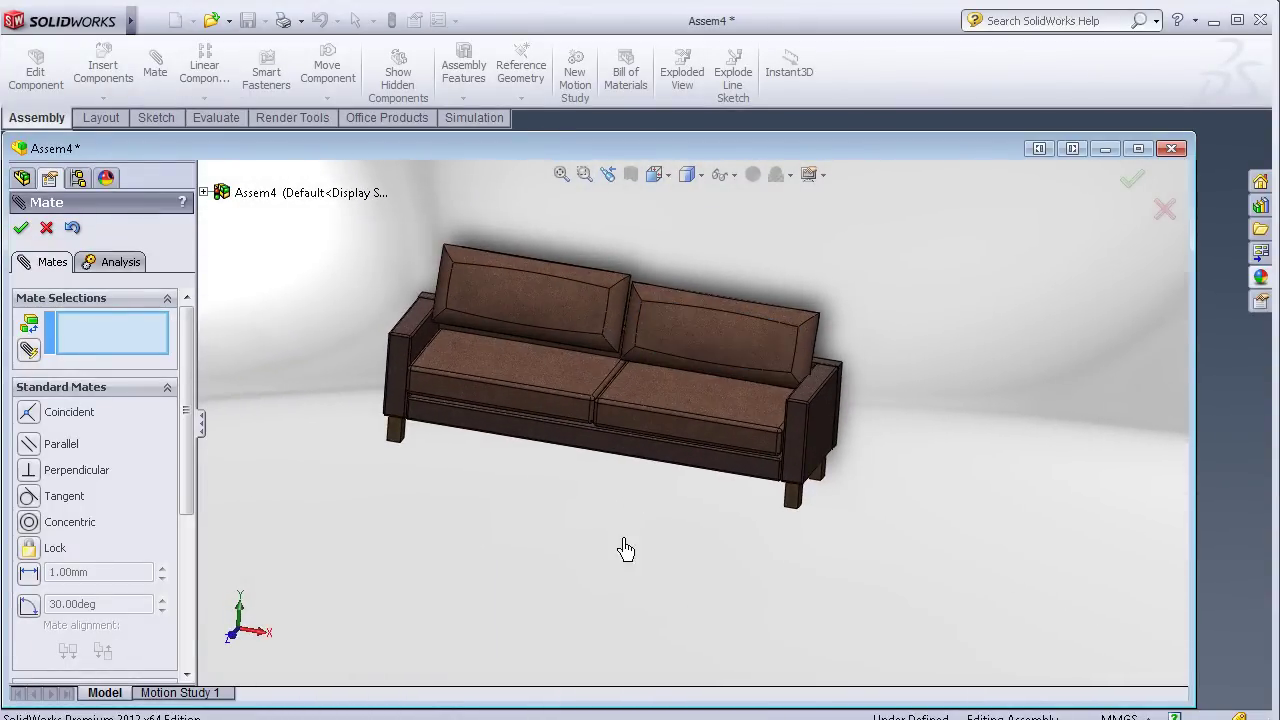
{"action": "mouse_move", "coordinate": [625, 548]}
{"action": "middle_mouse_down"}
{"action": "mouse_move", "coordinate": [666, 554]}
{"action": "mouse_move", "coordinate": [666, 571]}
{"action": "mouse_move", "coordinate": [677, 477]}
{"action": "mouse_move", "coordinate": [613, 405]}
{"action": "middle_mouse_up"}
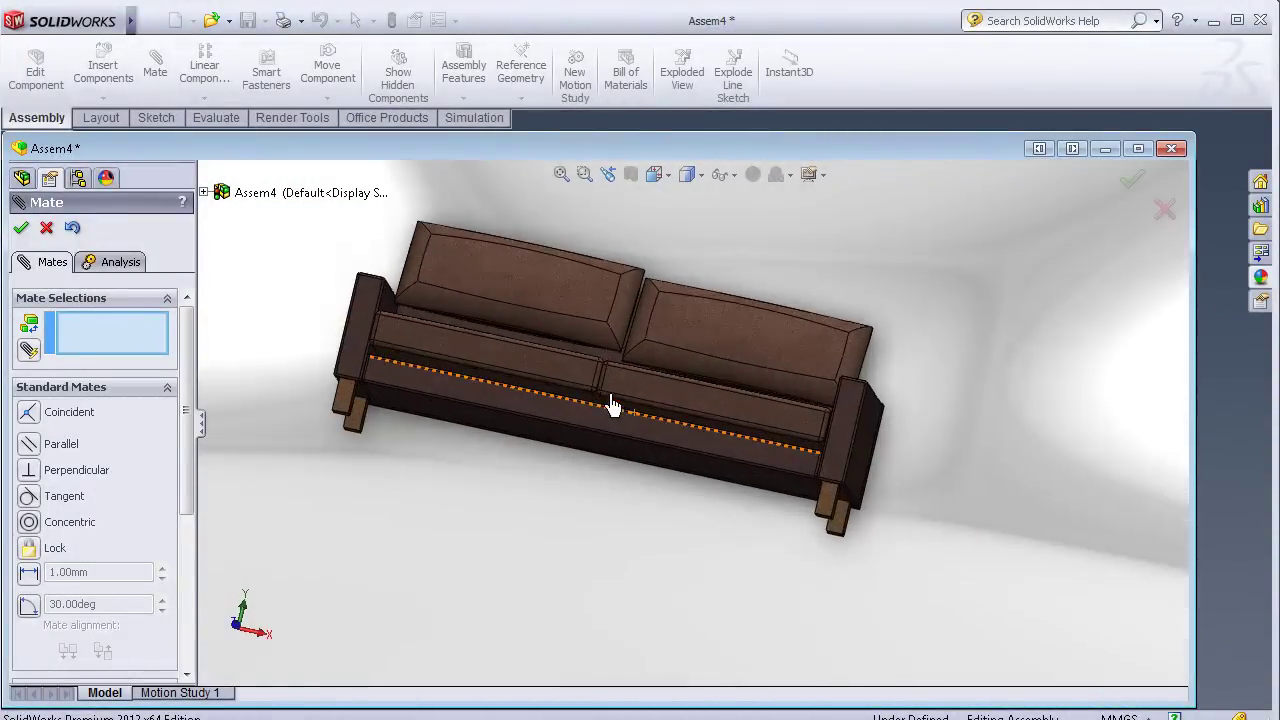
{"action": "scroll", "coordinate": [613, 405], "scroll_direction": "down", "scroll_amount": 2}
{"action": "scroll", "coordinate": [577, 371], "scroll_direction": "down", "scroll_amount": 3}
{"action": "scroll", "coordinate": [591, 343], "scroll_direction": "down", "scroll_amount": 2}
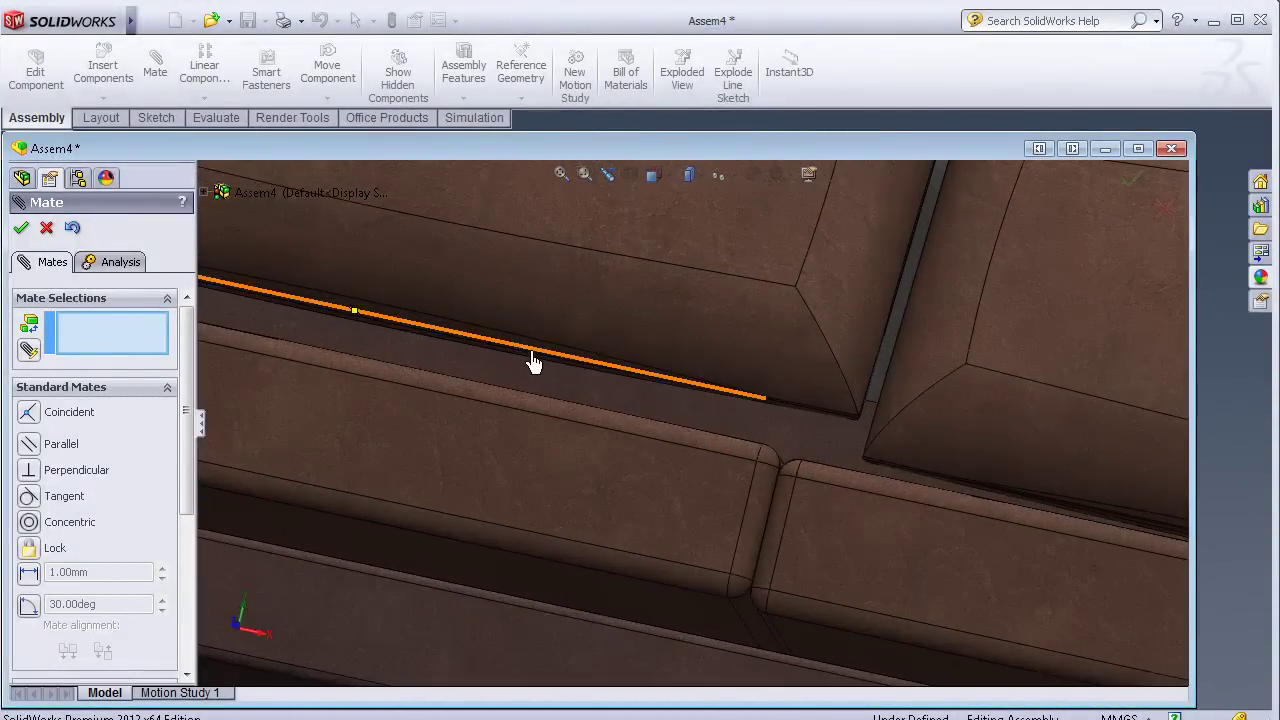
{"action": "scroll", "coordinate": [420, 540], "scroll_direction": "up", "scroll_amount": 2}
{"action": "scroll", "coordinate": [449, 623], "scroll_direction": "up", "scroll_amount": 3}
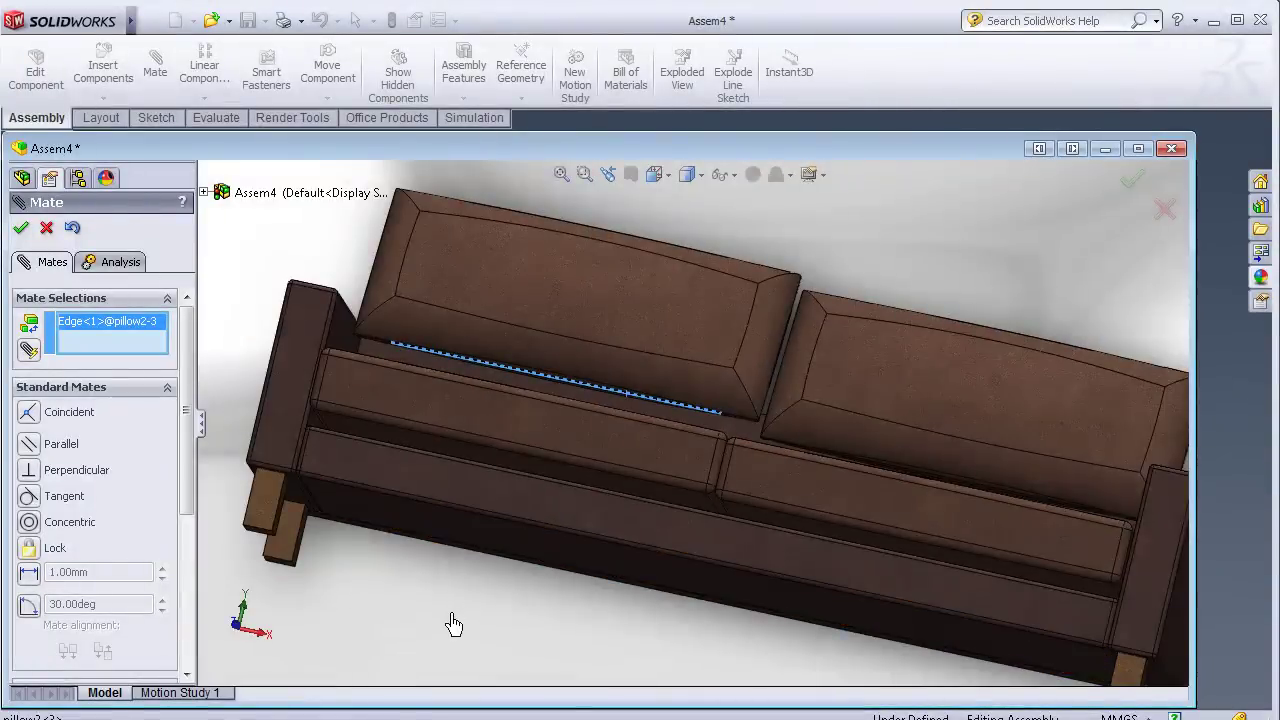
{"action": "middle_click_drag", "start_coordinate": [449, 623], "coordinate": [437, 697]}
{"action": "scroll", "coordinate": [608, 390], "scroll_direction": "down", "scroll_amount": 3}
{"action": "left_click", "coordinate": [608, 390]}
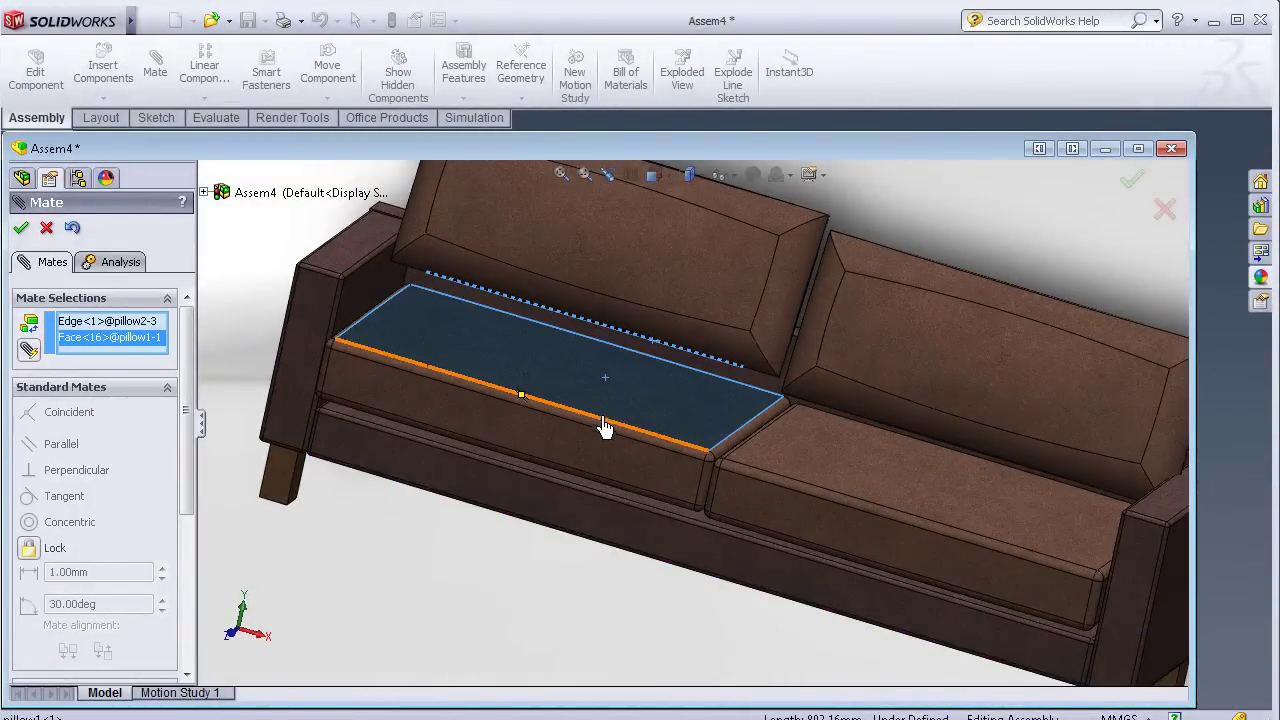
{"action": "left_click", "coordinate": [20, 230]}
{"action": "left_click", "coordinate": [46, 228]}
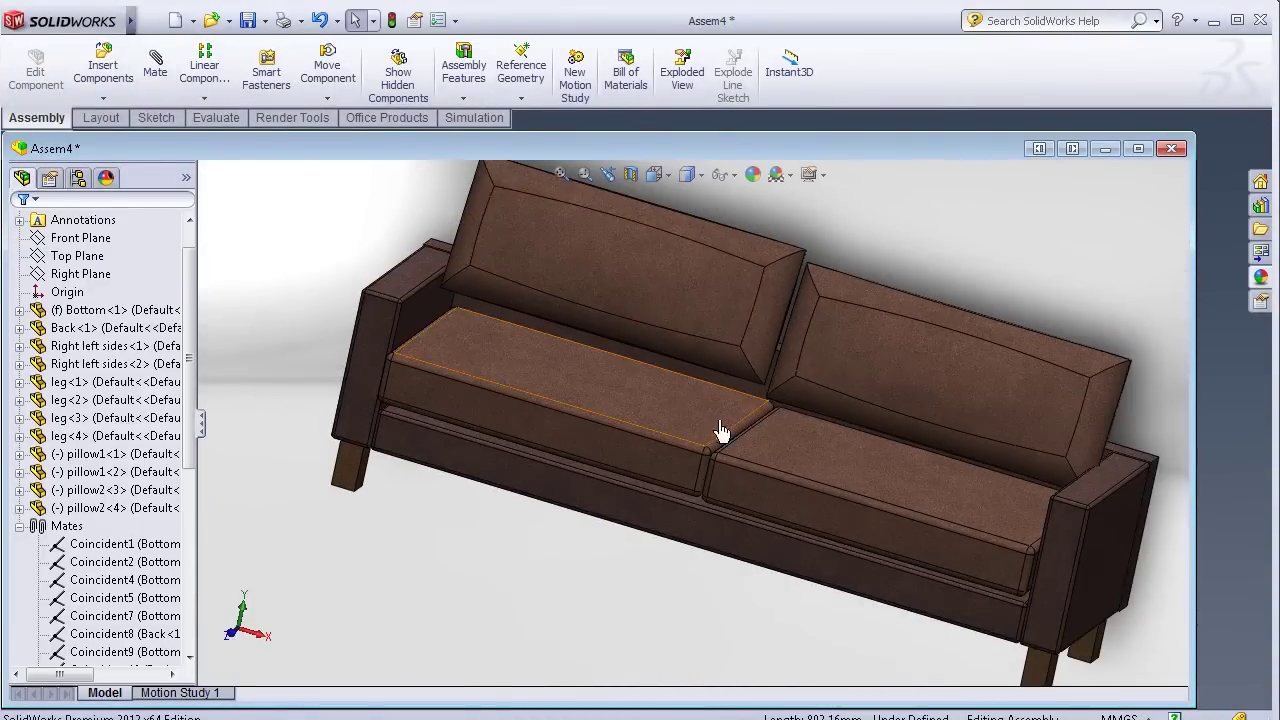
- Nudge the seat cushion slightly downward so it sits on the sofa frame
{"action": "key", "text": "ctrl+7"}
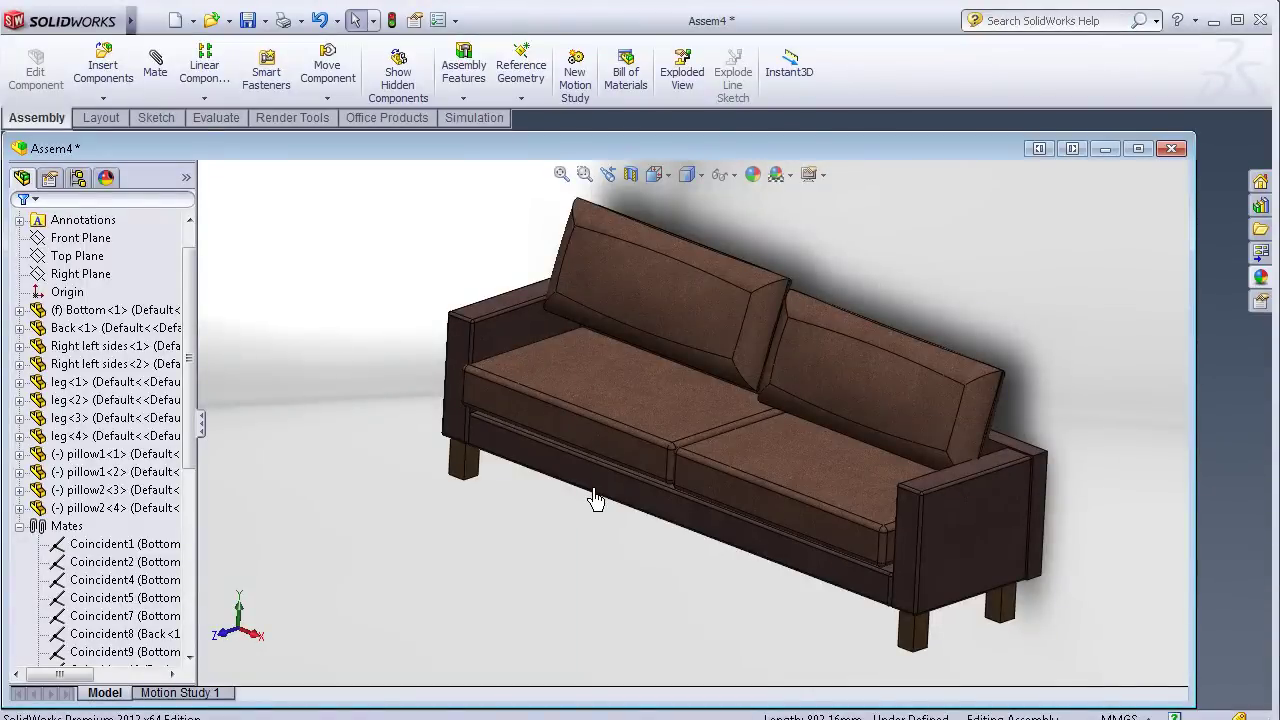
{"action": "mouse_move", "coordinate": [643, 492]}
{"action": "middle_mouse_down"}
{"action": "mouse_move", "coordinate": [671, 611]}
{"action": "mouse_move", "coordinate": [711, 543]}
{"action": "mouse_move", "coordinate": [711, 563]}
{"action": "mouse_move", "coordinate": [864, 480]}
{"action": "middle_mouse_up"}
{"action": "left_click", "coordinate": [850, 497]}
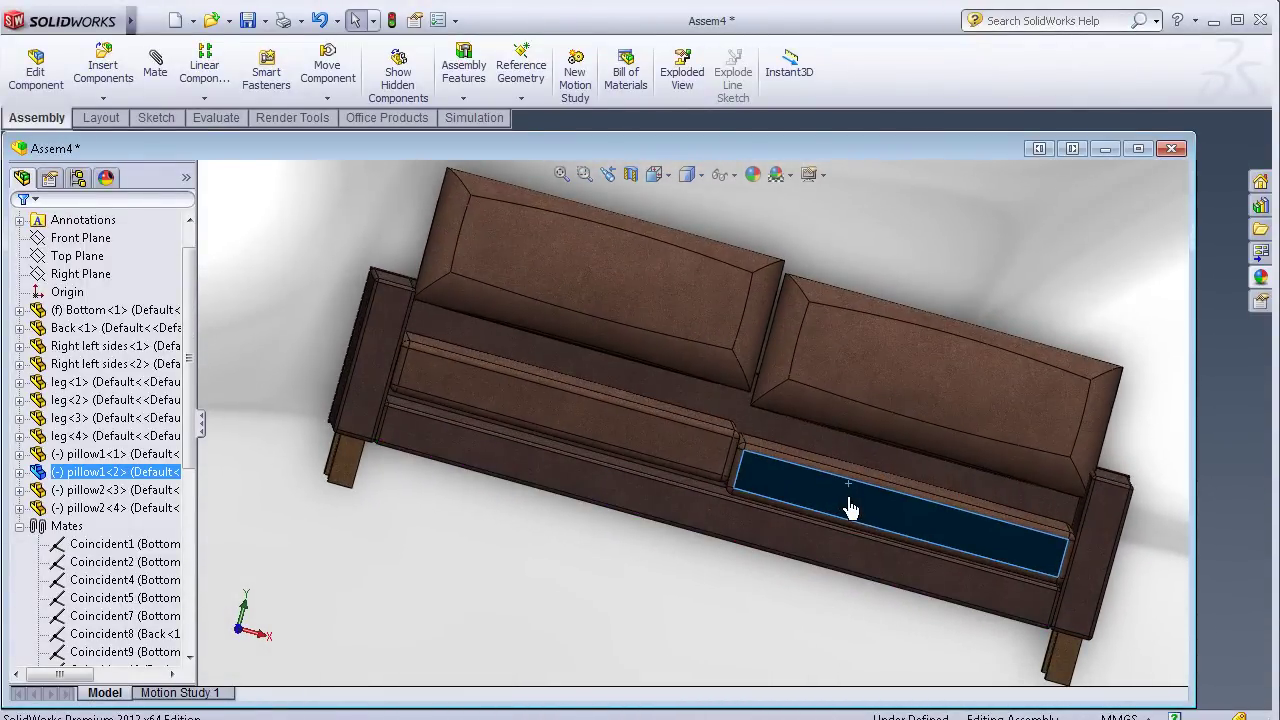
{"action": "scroll", "coordinate": [648, 632], "scroll_direction": "down", "scroll_amount": 3}
{"action": "left_click", "coordinate": [648, 632]}
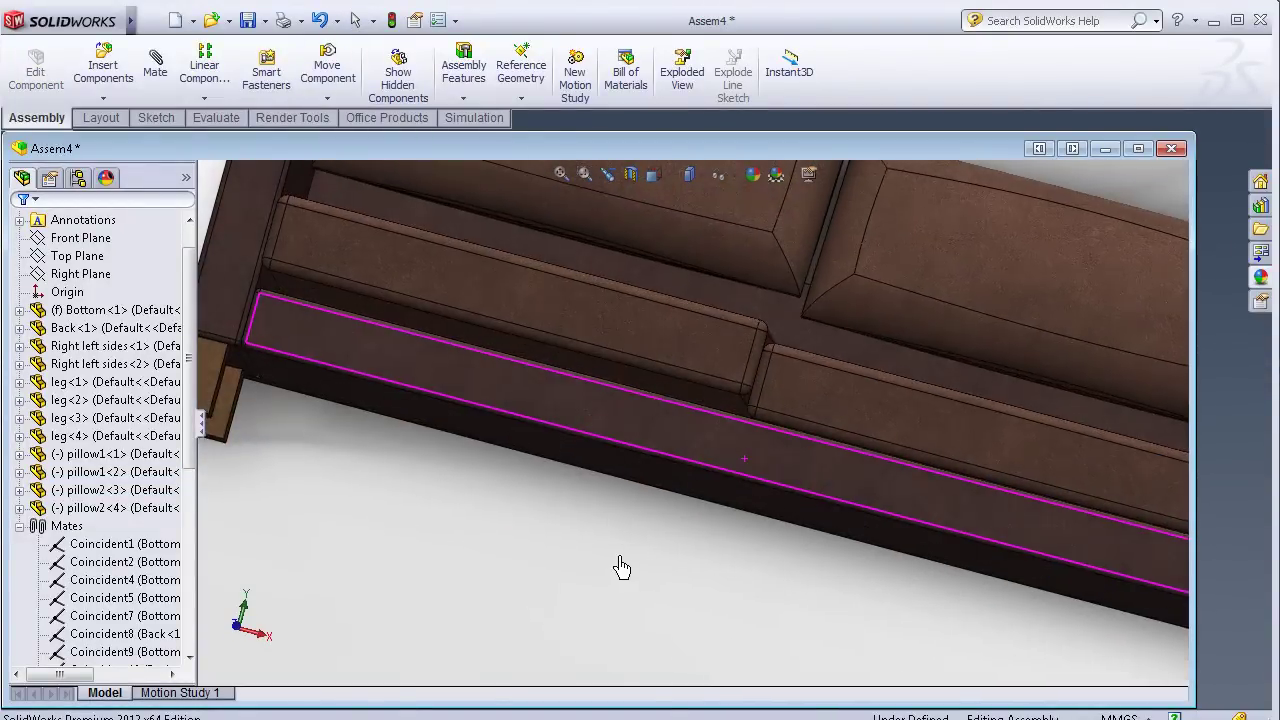
{"action": "left_click", "coordinate": [628, 344]}
{"action": "left_click_drag", "start_coordinate": [623, 346], "coordinate": [622, 366]}
{"action": "left_click", "coordinate": [563, 611]}
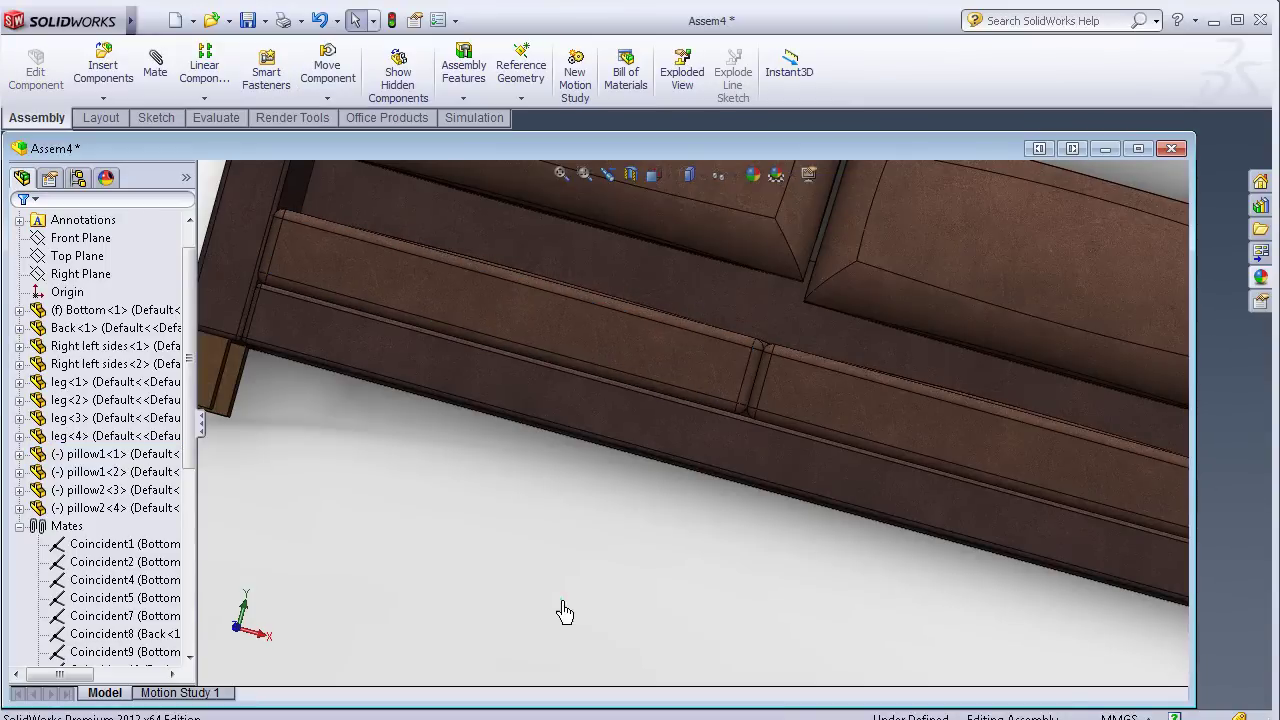
- Return to an isometric view from above and select the right back cushion
{"action": "key", "text": "ctrl+7"}
{"action": "mouse_move", "coordinate": [675, 620]}
{"action": "middle_mouse_down"}
{"action": "mouse_move", "coordinate": [643, 543]}
{"action": "mouse_move", "coordinate": [671, 651]}
{"action": "mouse_move", "coordinate": [710, 677]}
{"action": "mouse_move", "coordinate": [686, 649]}
{"action": "mouse_move", "coordinate": [918, 472]}
{"action": "middle_mouse_up"}
{"action": "left_click", "coordinate": [951, 295]}
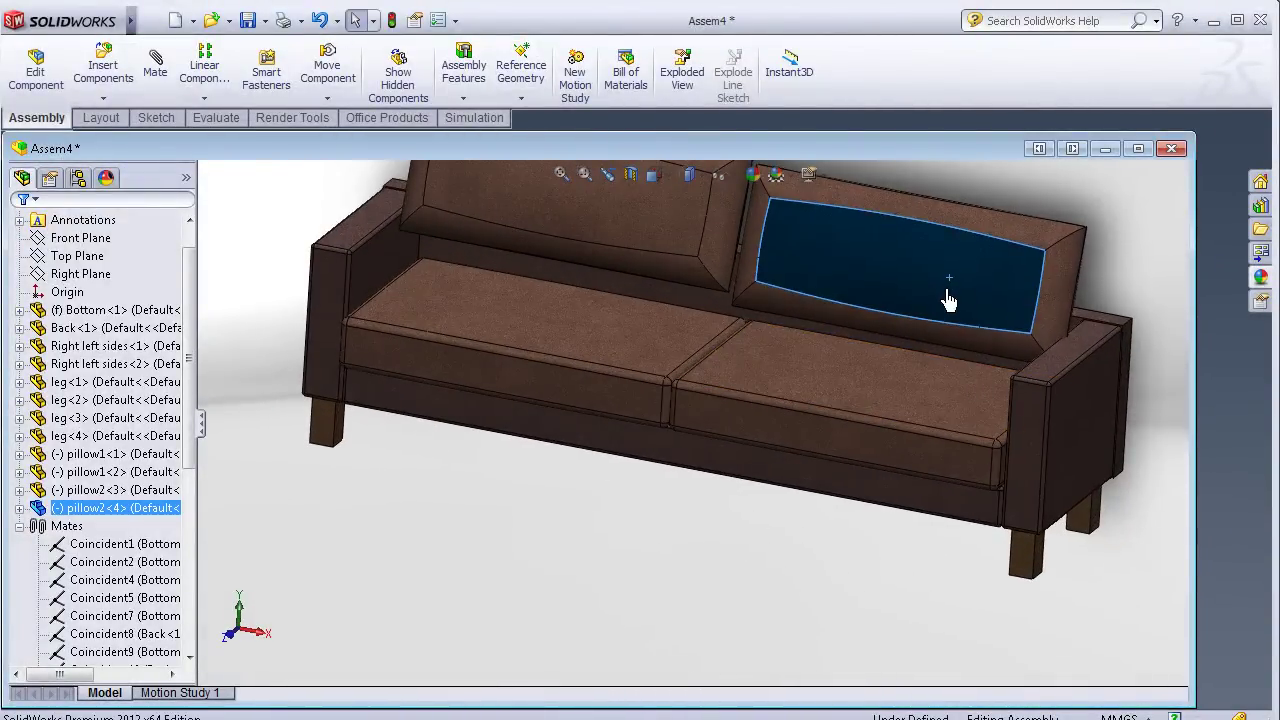
- Slide the right and left back cushions down against the sofa back
{"action": "left_click_drag", "start_coordinate": [949, 300], "coordinate": [950, 311]}
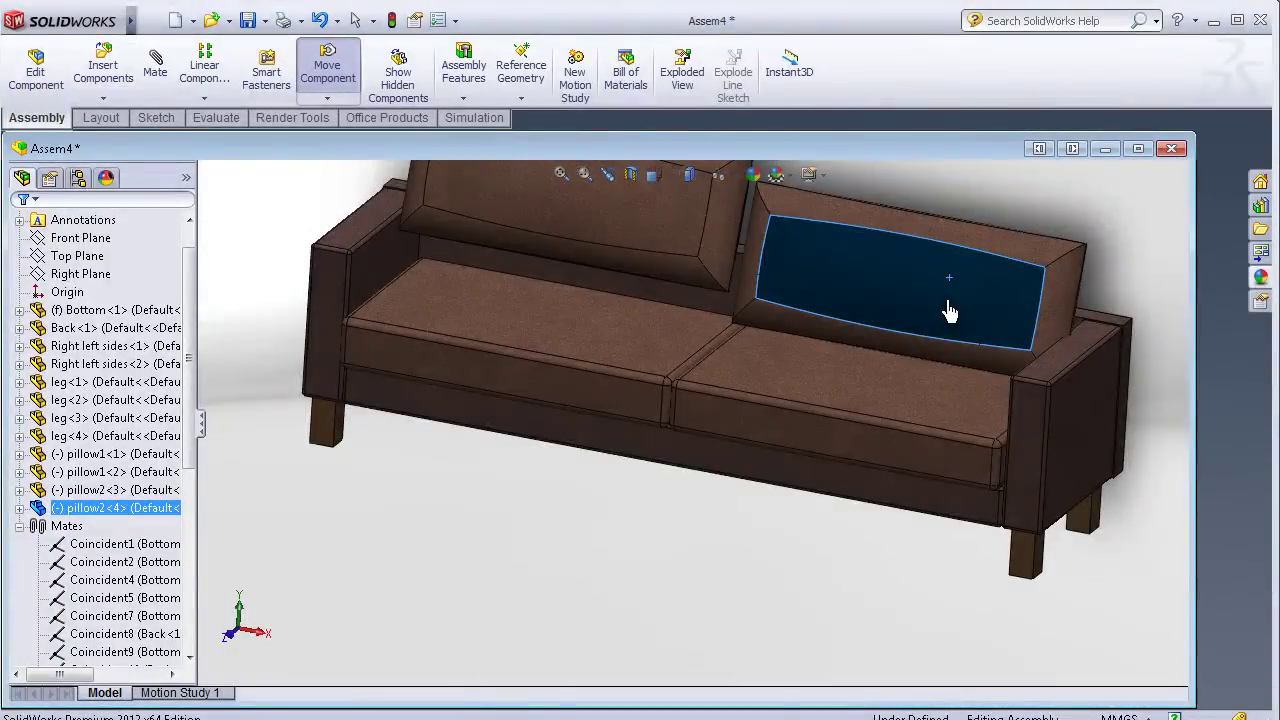
{"action": "key", "text": "Escape"}
{"action": "left_click", "coordinate": [670, 224]}
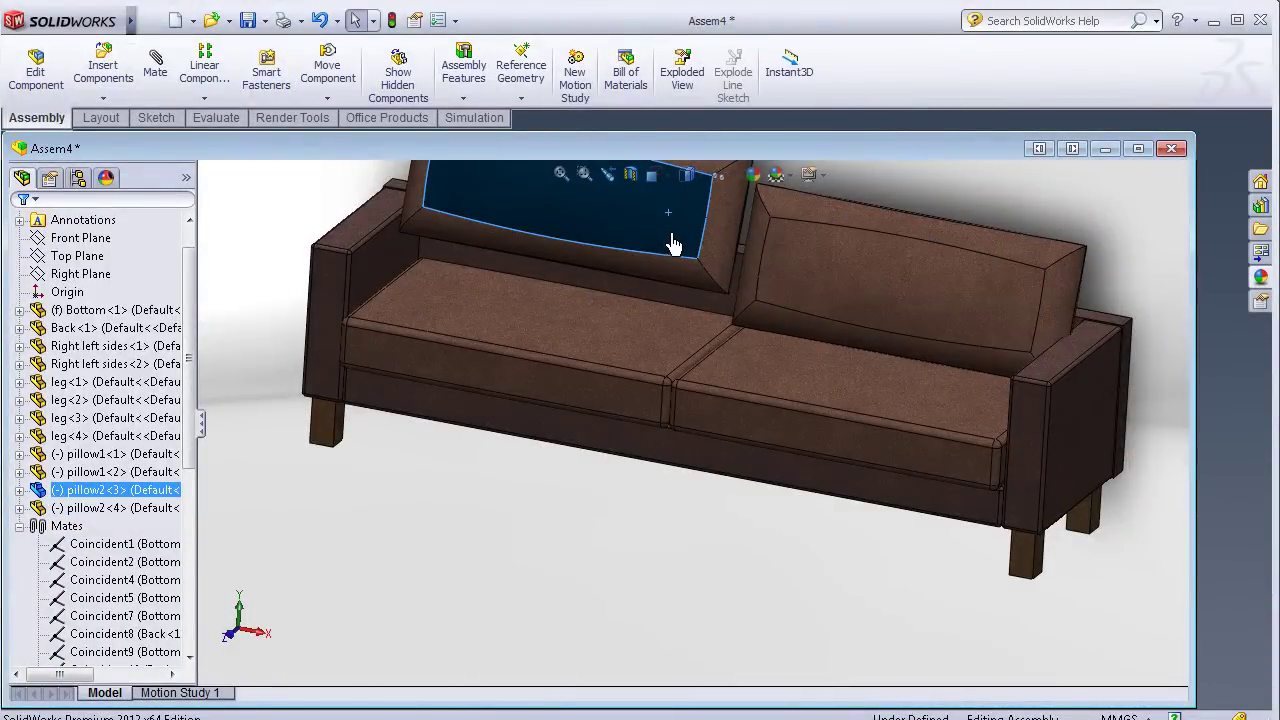
{"action": "left_click_drag", "start_coordinate": [673, 244], "coordinate": [670, 263]}
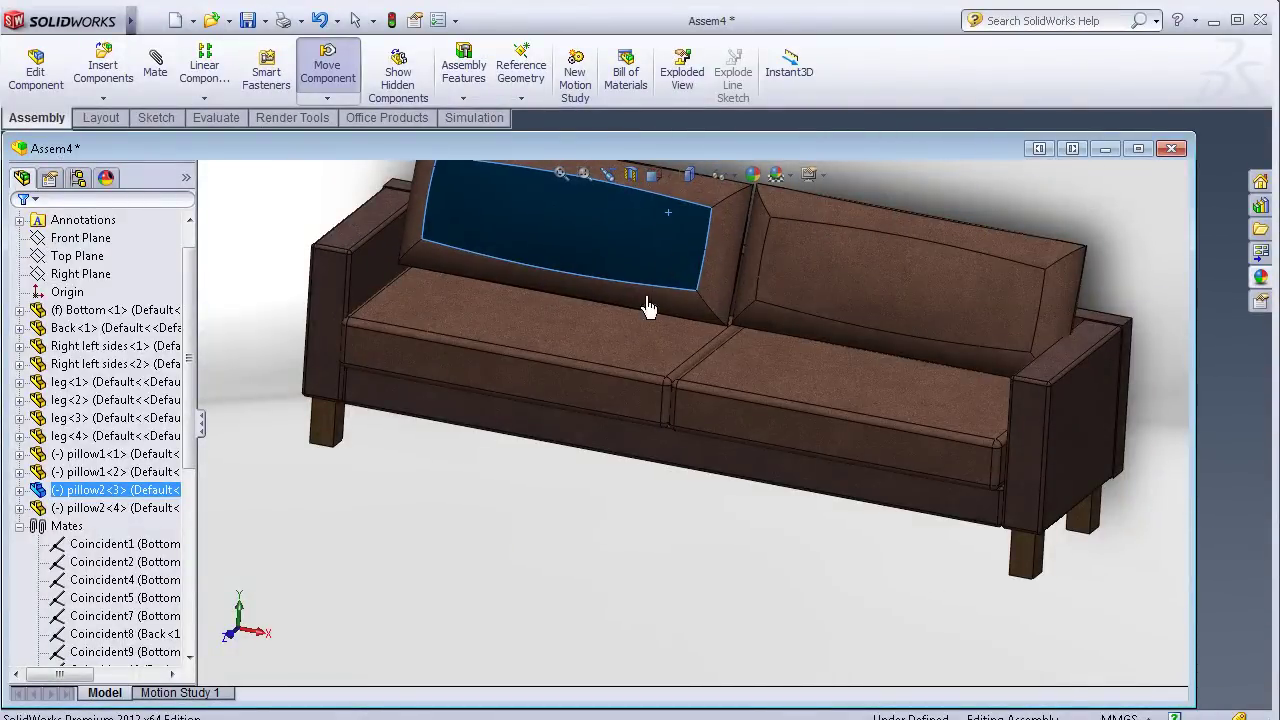
{"action": "key", "text": "Escape"}
- From a side view, shift the back cushions sideways so they sit snugly
{"action": "mouse_move", "coordinate": [614, 543]}
{"action": "middle_mouse_down"}
{"action": "mouse_move", "coordinate": [651, 486]}
{"action": "mouse_move", "coordinate": [618, 523]}
{"action": "mouse_move", "coordinate": [534, 534]}
{"action": "mouse_move", "coordinate": [517, 551]}
{"action": "mouse_move", "coordinate": [523, 589]}
{"action": "mouse_move", "coordinate": [588, 542]}
{"action": "middle_mouse_up"}
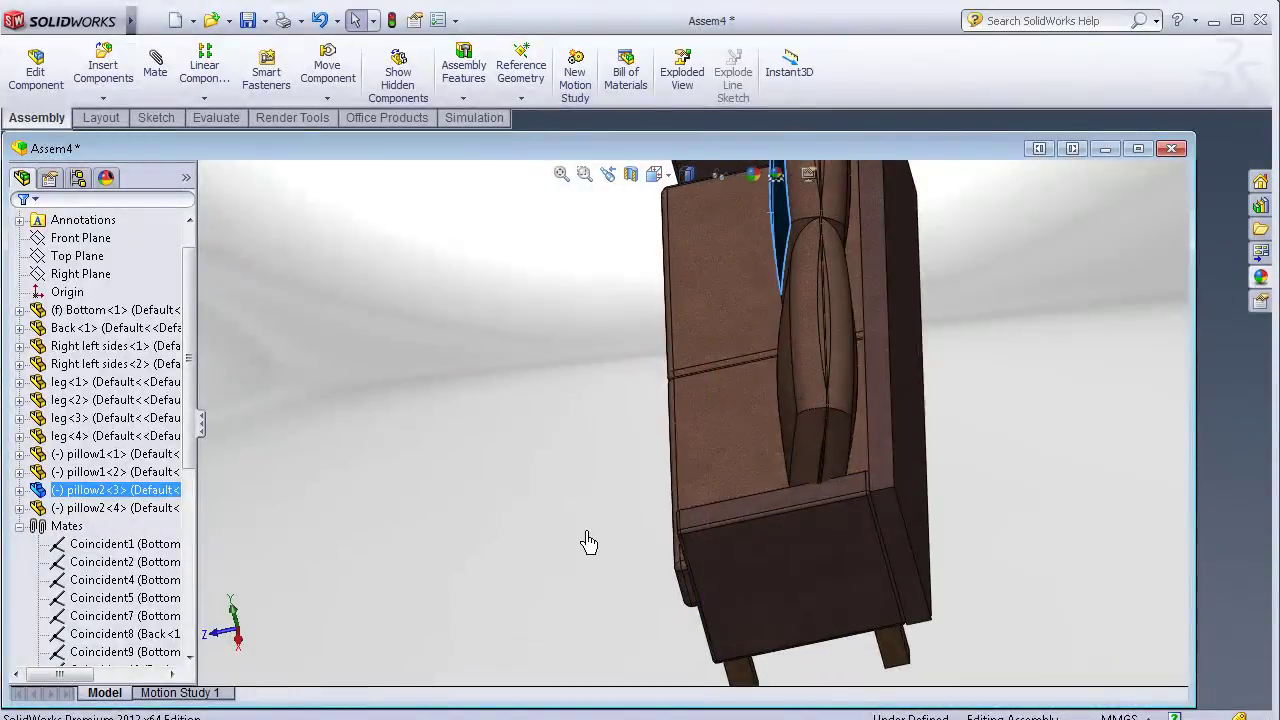
{"action": "left_click_drag", "start_coordinate": [820, 400], "coordinate": [825, 400]}
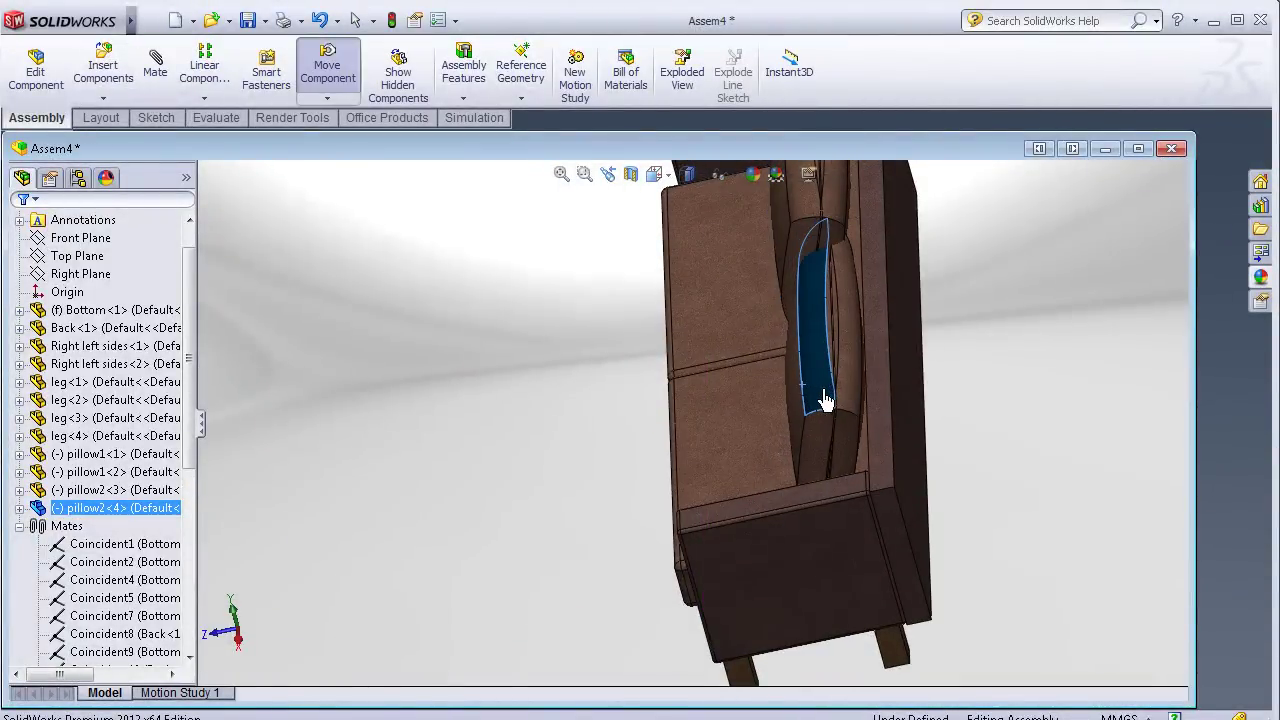
{"action": "left_click", "coordinate": [978, 364]}
{"action": "mouse_move", "coordinate": [978, 364]}
{"action": "middle_mouse_down"}
{"action": "mouse_move", "coordinate": [920, 277]}
{"action": "mouse_move", "coordinate": [866, 257]}
{"action": "middle_mouse_up"}
{"action": "scroll", "coordinate": [811, 269], "scroll_direction": "down", "scroll_amount": 3}
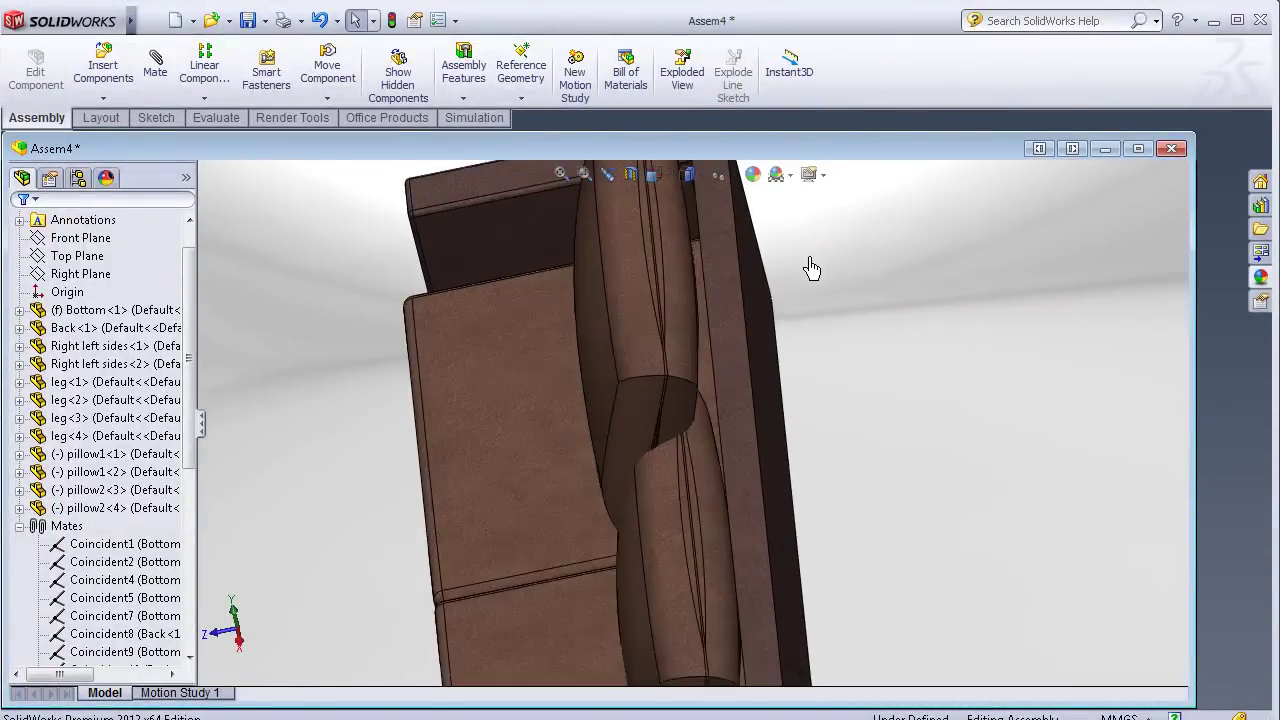
{"action": "scroll", "coordinate": [811, 269], "scroll_direction": "down", "scroll_amount": 2}
{"action": "left_click_drag", "start_coordinate": [655, 335], "coordinate": [666, 335]}
{"action": "key", "text": "Escape"}
- Slide the right back cushion up and right into a more upright position
{"action": "mouse_move", "coordinate": [880, 360]}
{"action": "middle_mouse_down"}
{"action": "mouse_move", "coordinate": [940, 320]}
{"action": "mouse_move", "coordinate": [846, 371]}
{"action": "middle_mouse_up"}
{"action": "left_click", "coordinate": [838, 372]}
{"action": "mouse_move", "coordinate": [838, 372]}
{"action": "left_mouse_down"}
{"action": "mouse_move", "coordinate": [886, 357]}
{"action": "mouse_move", "coordinate": [923, 289]}
{"action": "mouse_move", "coordinate": [932, 300]}
{"action": "left_mouse_up"}
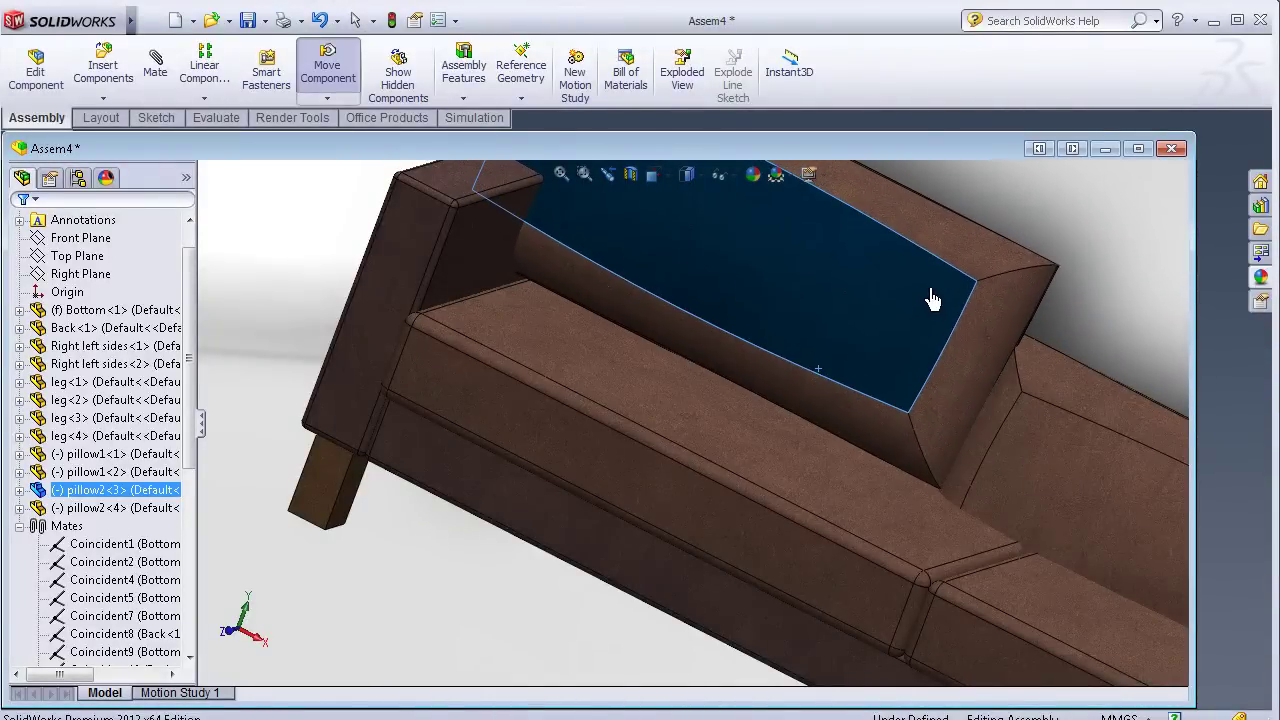
{"action": "mouse_move", "coordinate": [932, 300]}
{"action": "middle_mouse_down"}
{"action": "mouse_move", "coordinate": [900, 400]}
{"action": "mouse_move", "coordinate": [920, 543]}
{"action": "mouse_move", "coordinate": [837, 671]}
{"action": "mouse_move", "coordinate": [872, 594]}
{"action": "mouse_move", "coordinate": [909, 600]}
{"action": "mouse_move", "coordinate": [800, 671]}
{"action": "mouse_move", "coordinate": [830, 616]}
{"action": "mouse_move", "coordinate": [837, 686]}
{"action": "middle_mouse_up"}
{"action": "mouse_move", "coordinate": [1020, 515]}
{"action": "left_mouse_down"}
{"action": "mouse_move", "coordinate": [1034, 494]}
{"action": "mouse_move", "coordinate": [1071, 500]}
{"action": "mouse_move", "coordinate": [1108, 481]}
{"action": "mouse_move", "coordinate": [1074, 485]}
{"action": "left_mouse_up"}
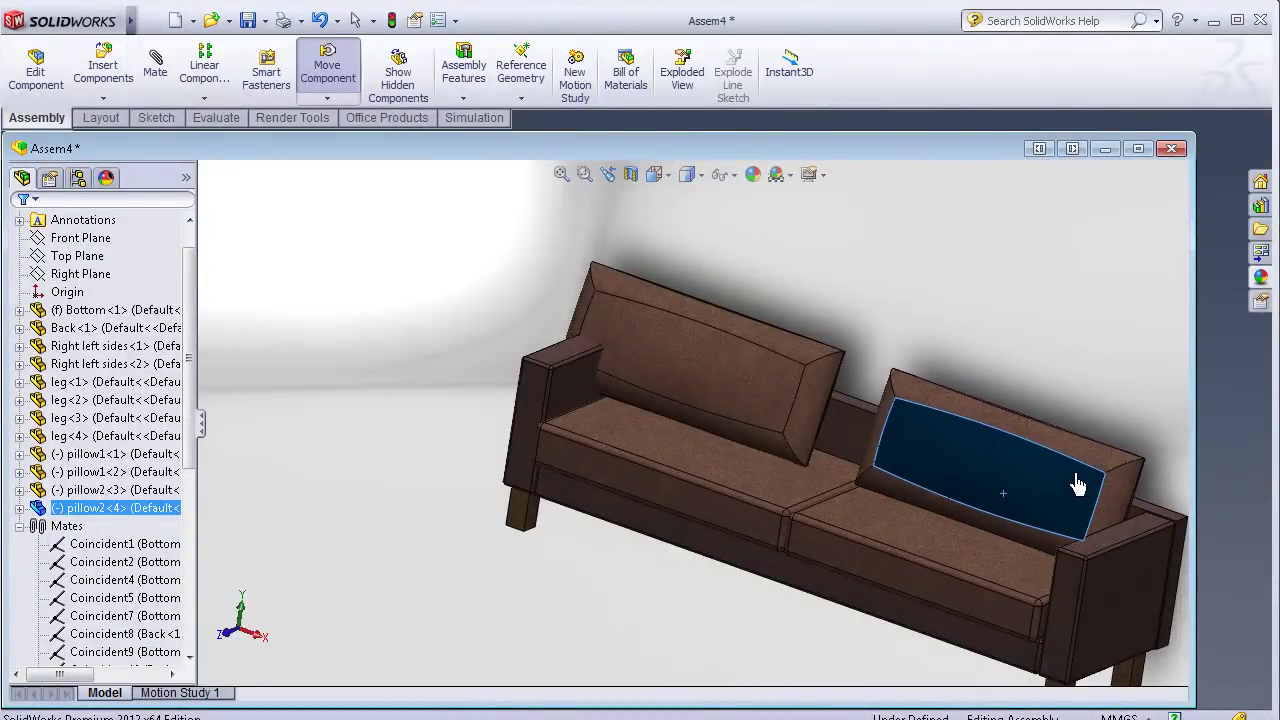
- In a Normal To view, move the left back cushion along the sofa back
{"action": "key", "text": "space"}
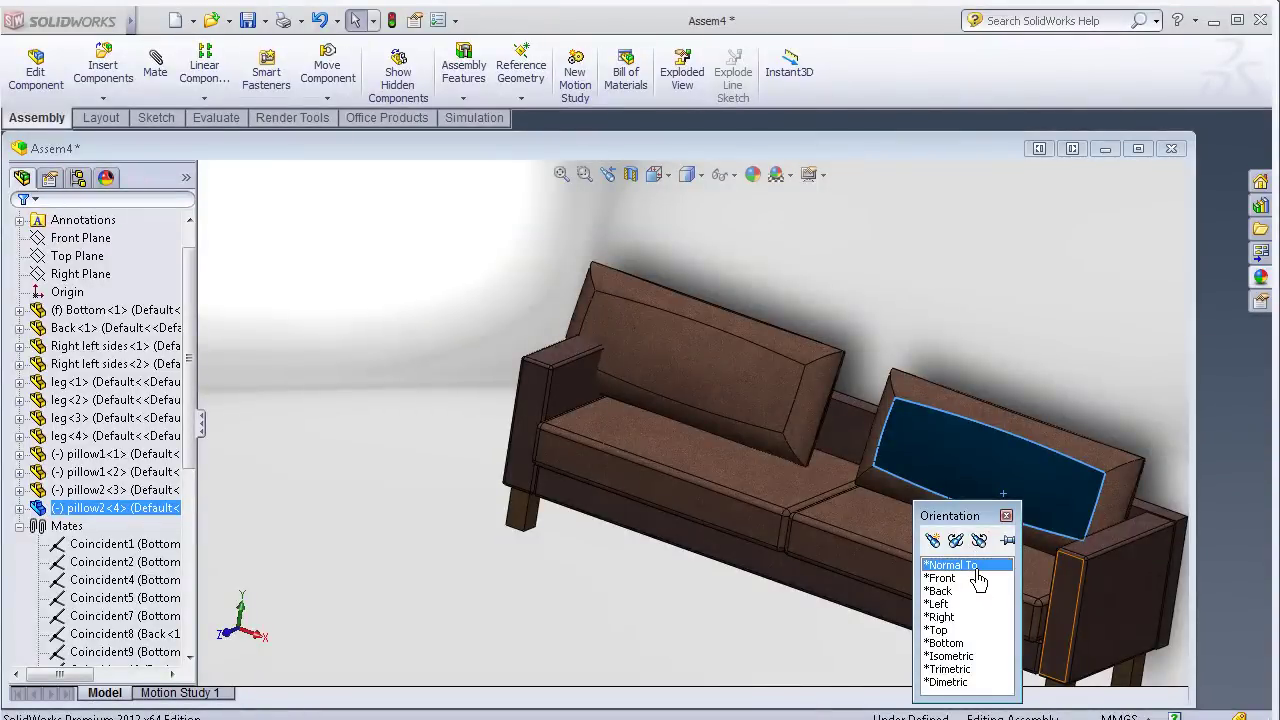
{"action": "left_click", "coordinate": [978, 566]}
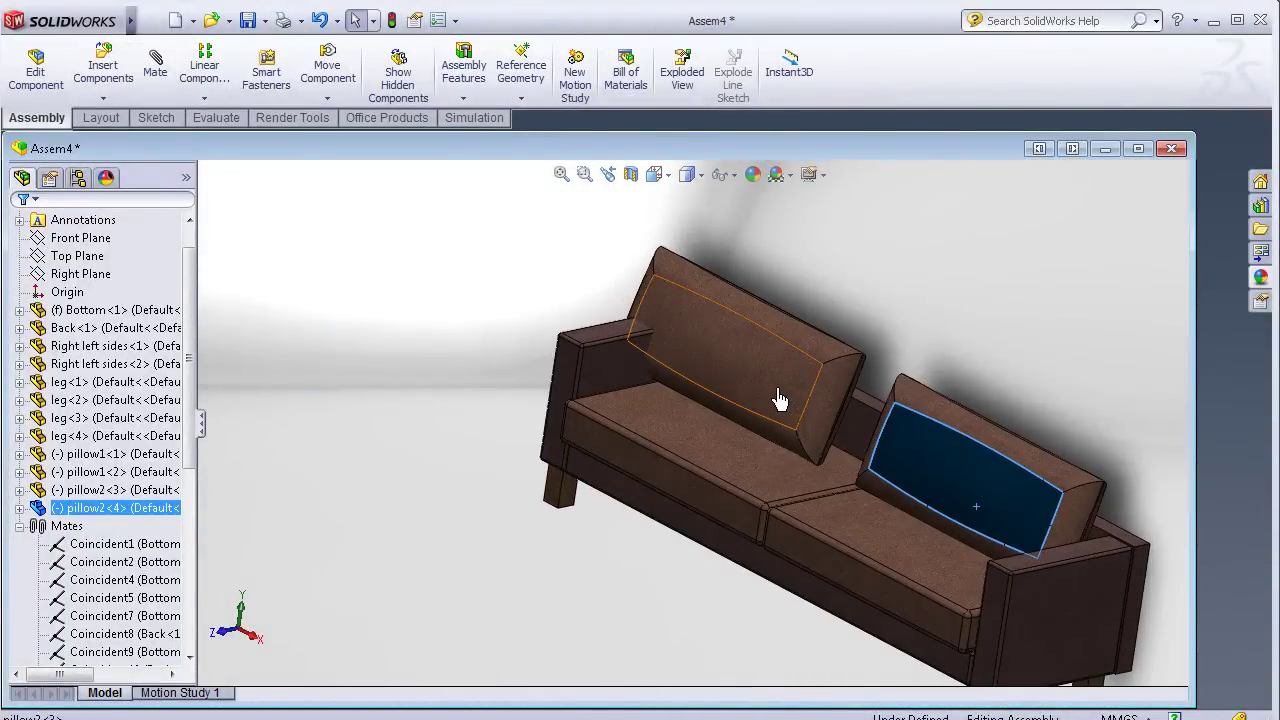
{"action": "left_click_drag", "start_coordinate": [780, 400], "coordinate": [830, 412]}
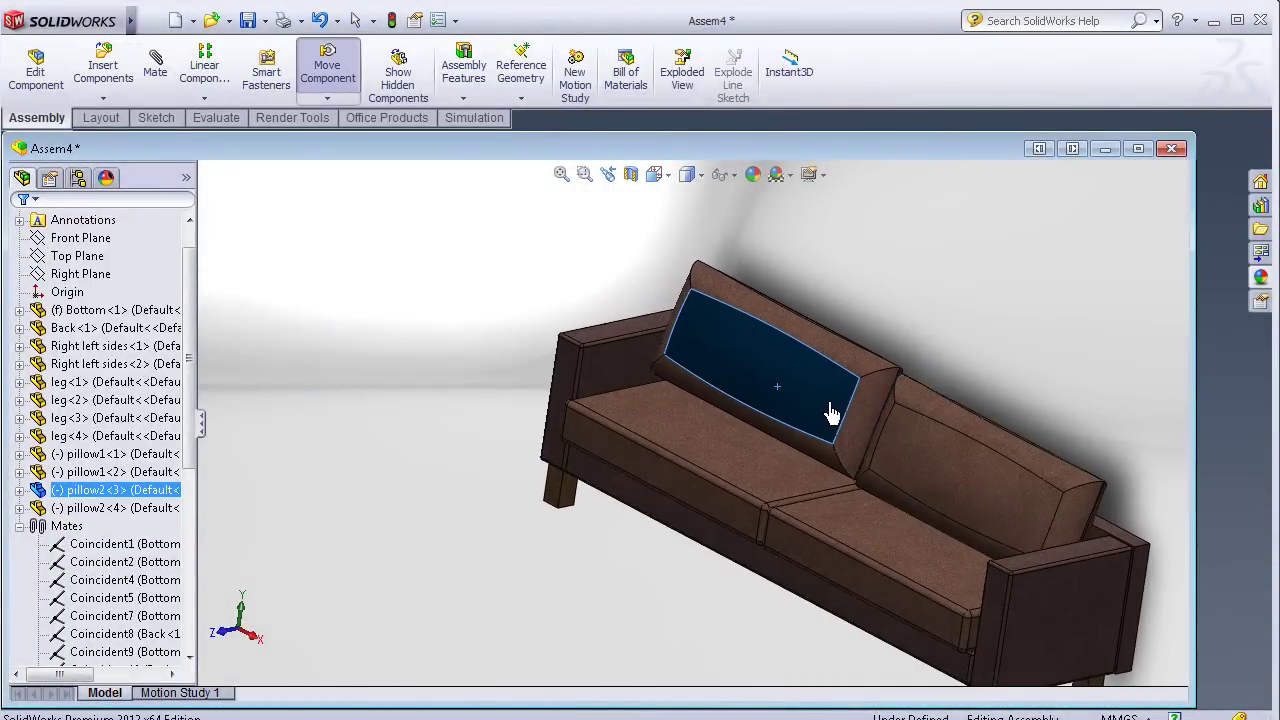
{"action": "left_click", "coordinate": [1007, 486]}
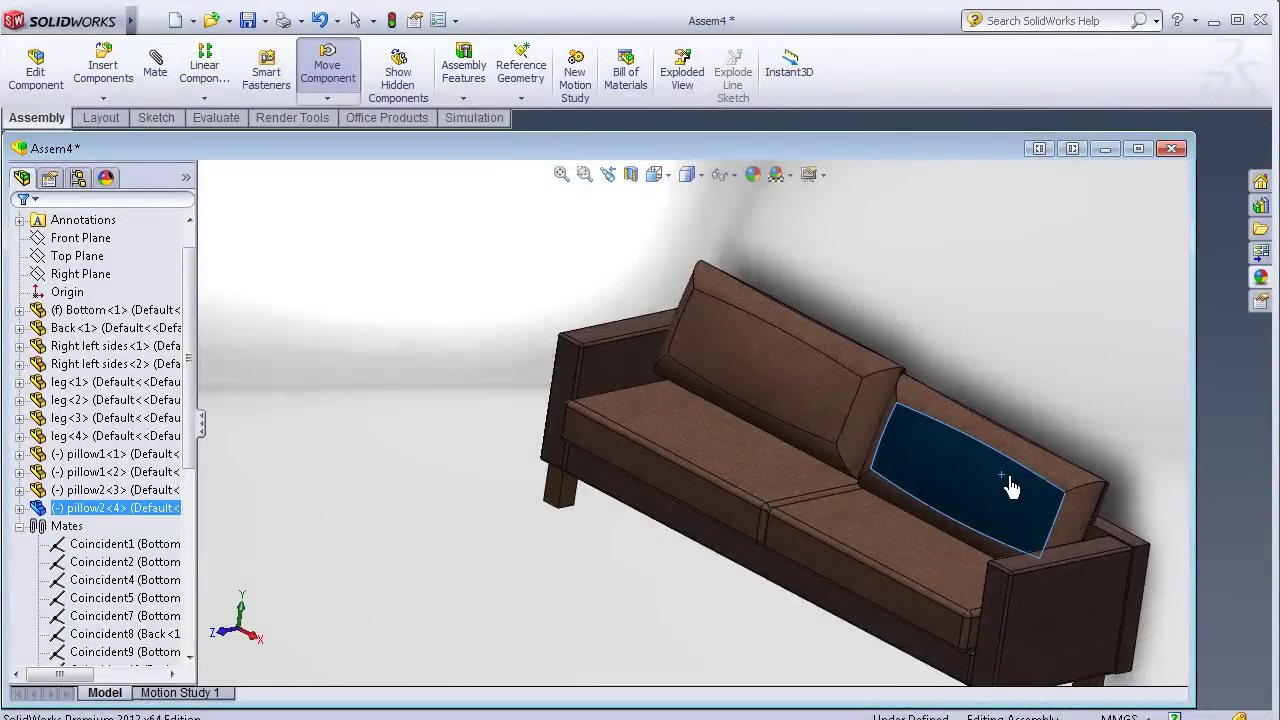
{"action": "mouse_move", "coordinate": [1010, 487]}
{"action": "middle_mouse_down"}
{"action": "mouse_move", "coordinate": [900, 686]}
{"action": "mouse_move", "coordinate": [886, 623]}
{"action": "mouse_move", "coordinate": [709, 537]}
{"action": "mouse_move", "coordinate": [931, 580]}
{"action": "mouse_move", "coordinate": [957, 609]}
{"action": "middle_mouse_up"}
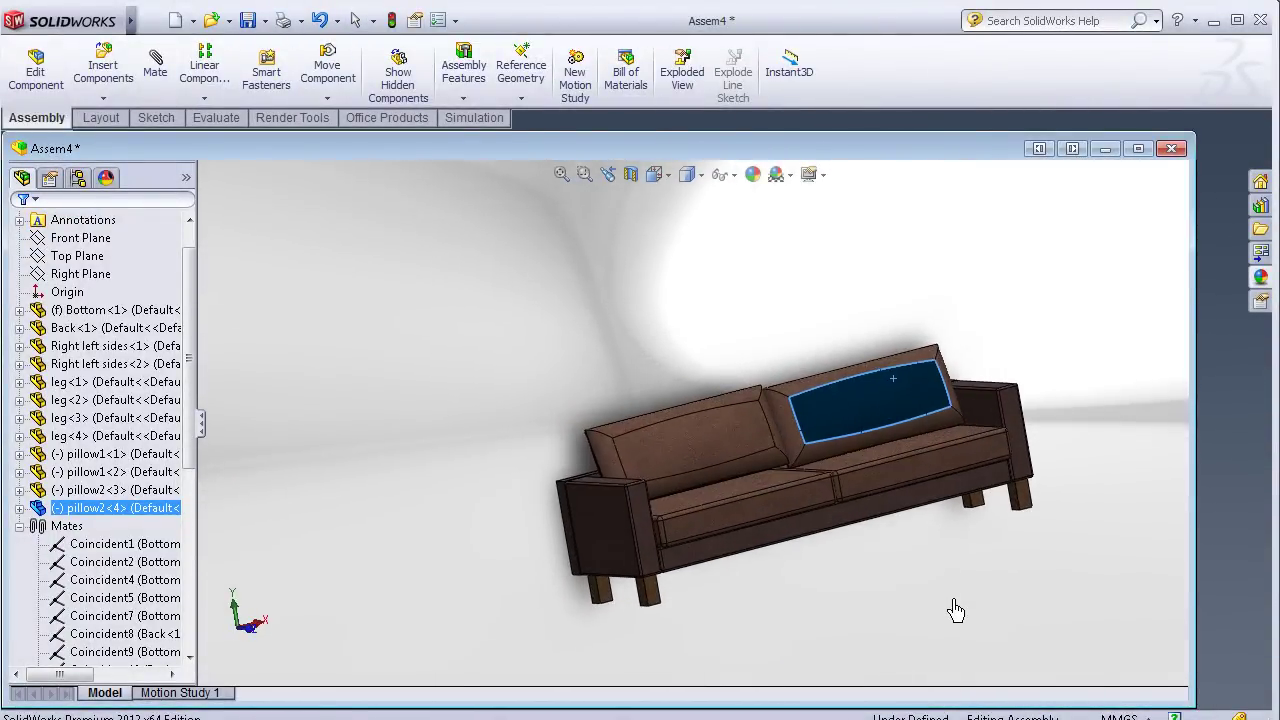
{"action": "left_click", "coordinate": [824, 600]}
- Shift the left back cushion slightly left to line up with the right one
{"action": "mouse_move", "coordinate": [337, 586]}
{"action": "middle_mouse_down"}
{"action": "mouse_move", "coordinate": [508, 551]}
{"action": "mouse_move", "coordinate": [474, 520]}
{"action": "mouse_move", "coordinate": [814, 500]}
{"action": "middle_mouse_up"}
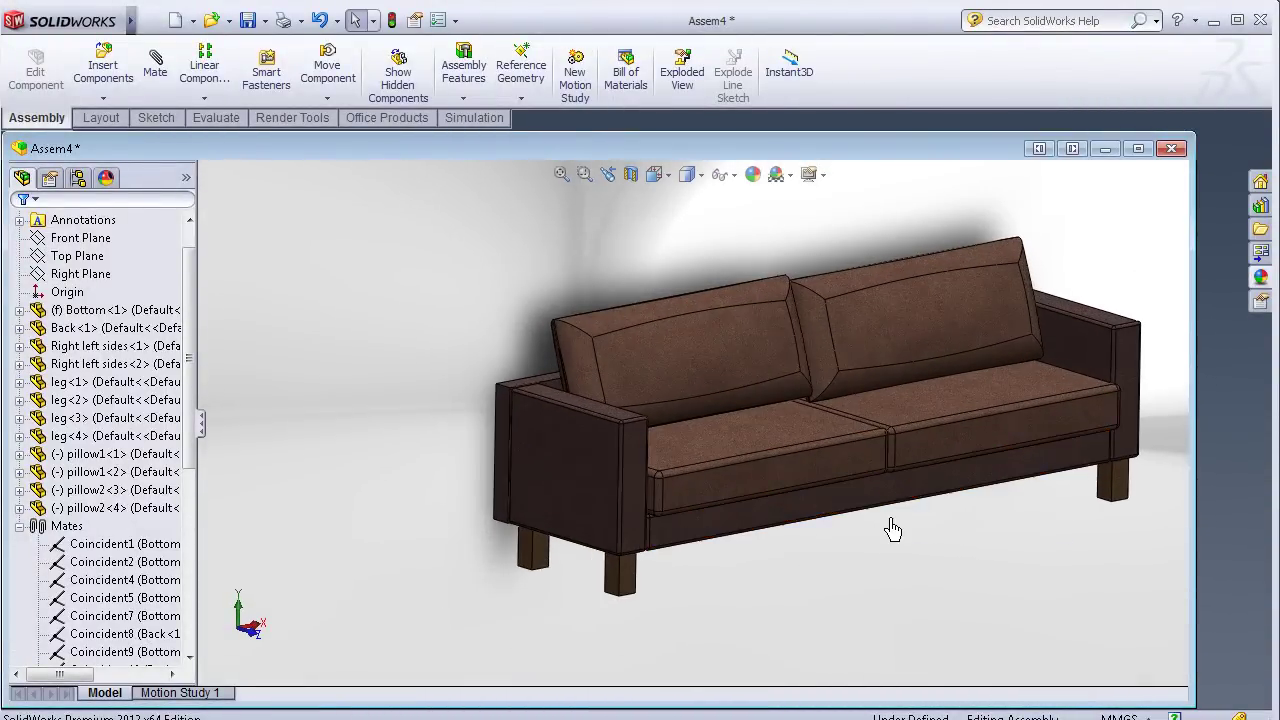
{"action": "scroll", "coordinate": [893, 530], "scroll_direction": "down", "scroll_amount": 2}
{"action": "mouse_move", "coordinate": [828, 565]}
{"action": "middle_mouse_down"}
{"action": "mouse_move", "coordinate": [794, 580]}
{"action": "mouse_move", "coordinate": [696, 401]}
{"action": "middle_mouse_up"}
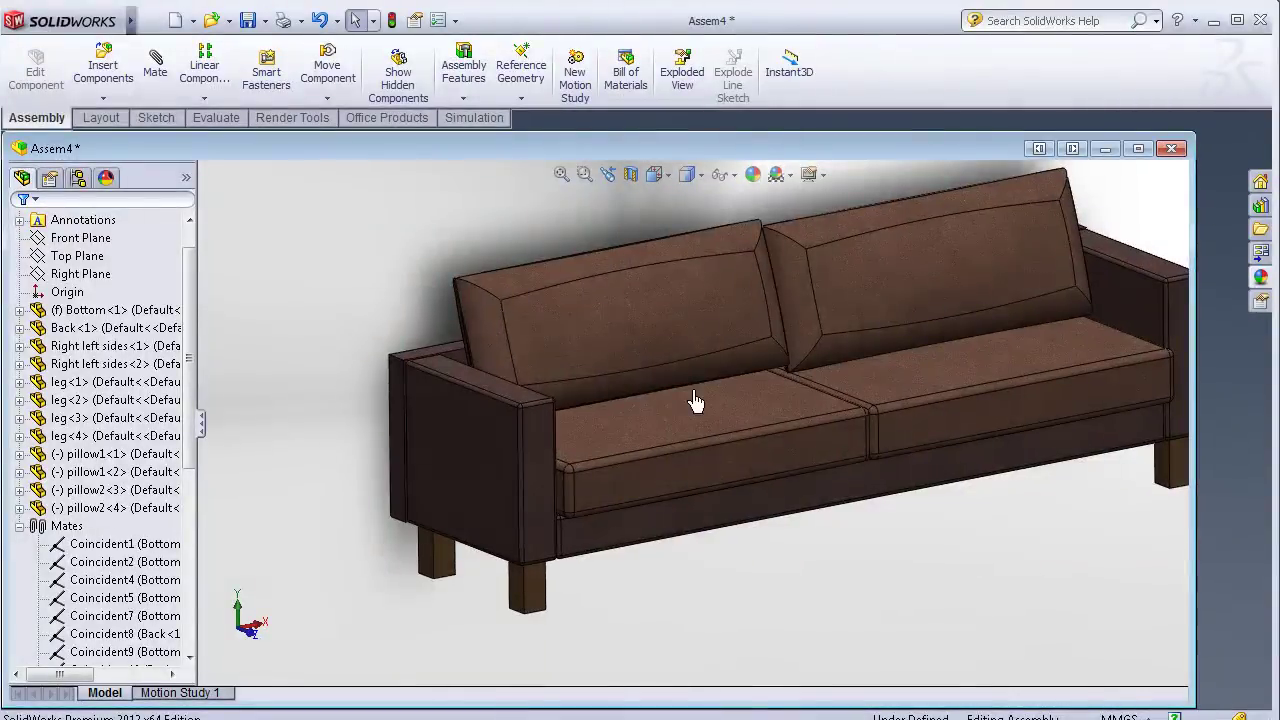
{"action": "mouse_move", "coordinate": [787, 542]}
{"action": "middle_mouse_down"}
{"action": "mouse_move", "coordinate": [763, 560]}
{"action": "mouse_move", "coordinate": [646, 357]}
{"action": "middle_mouse_up"}
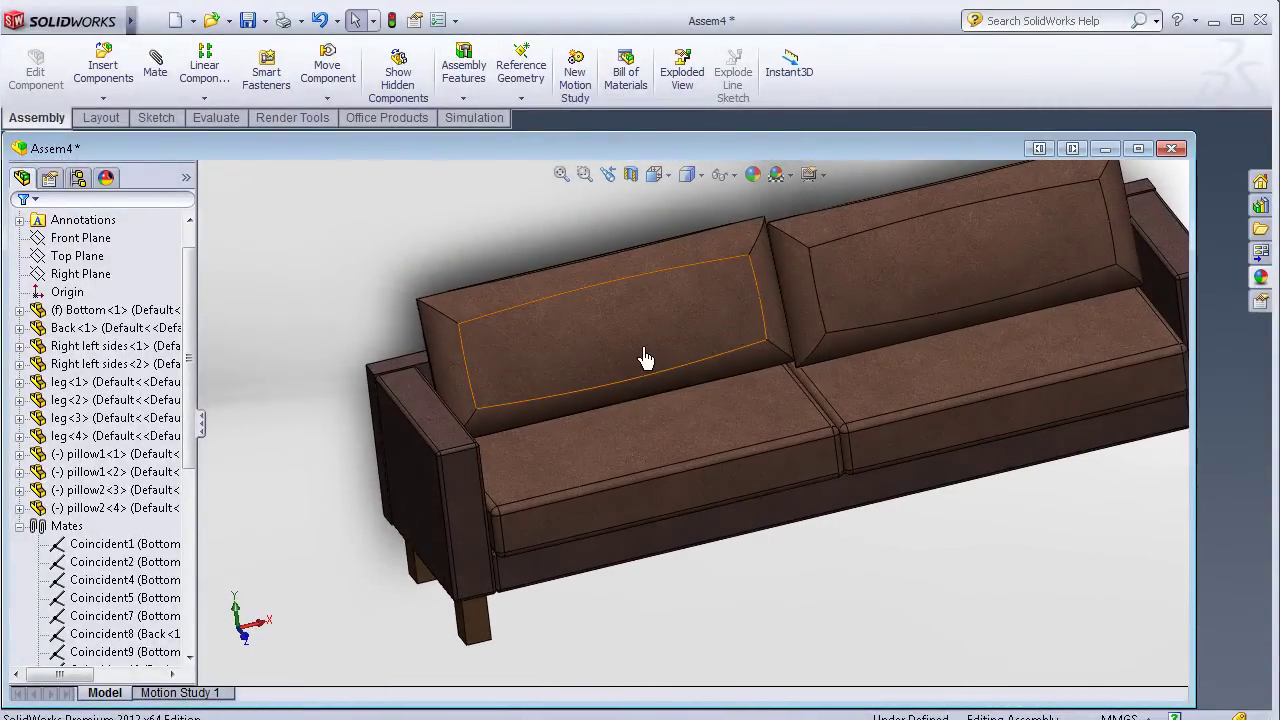
{"action": "left_click", "coordinate": [653, 340]}
{"action": "left_click_drag", "start_coordinate": [648, 340], "coordinate": [641, 343]}
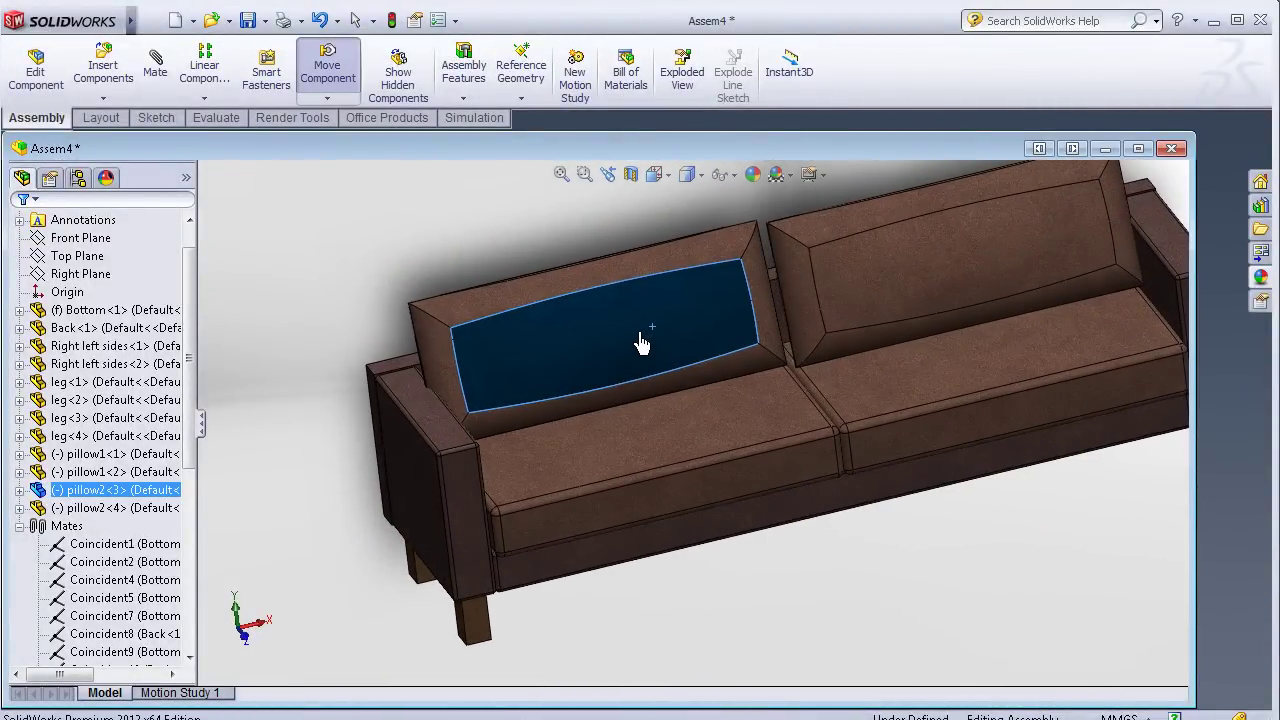
{"action": "left_click", "coordinate": [851, 292]}
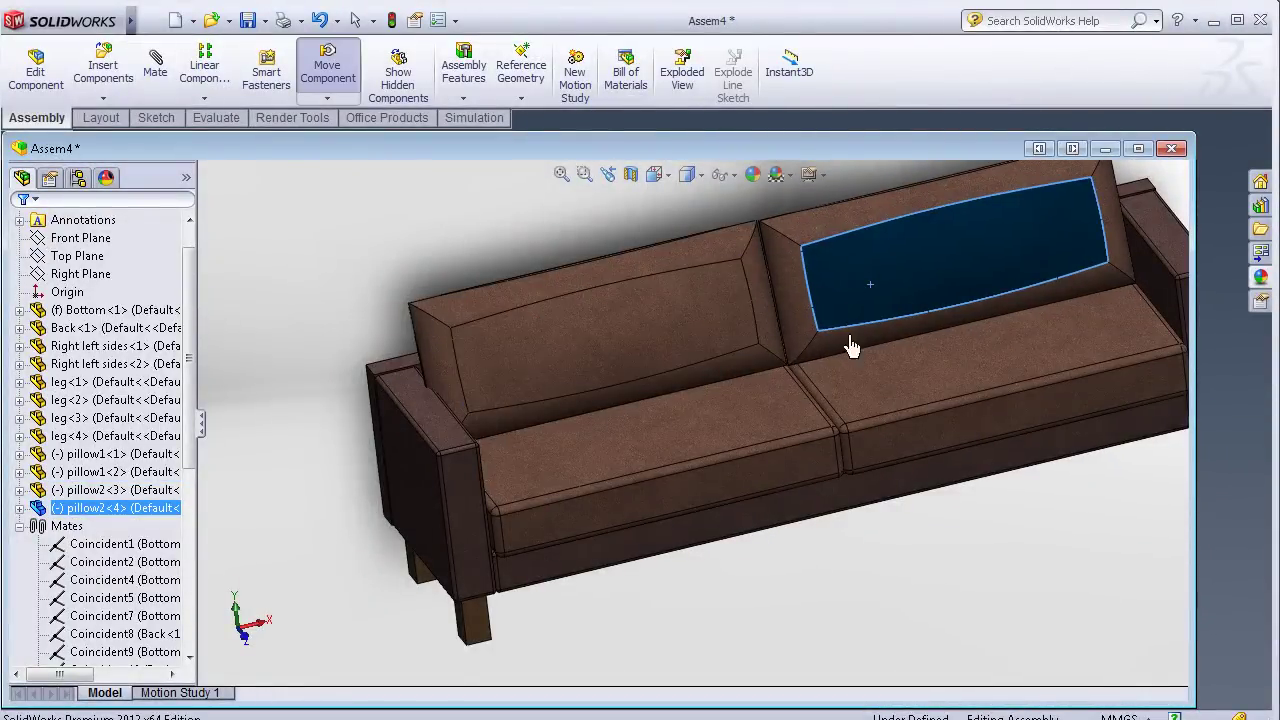
{"action": "key", "text": "Escape"}
{"action": "mouse_move", "coordinate": [877, 531]}
{"action": "middle_mouse_down"}
{"action": "mouse_move", "coordinate": [923, 506]}
{"action": "mouse_move", "coordinate": [943, 429]}
{"action": "mouse_move", "coordinate": [931, 459]}
{"action": "middle_mouse_up"}
- Zoom out to frame the whole finished sofa
{"action": "scroll", "coordinate": [1040, 528], "scroll_direction": "up", "scroll_amount": 2}
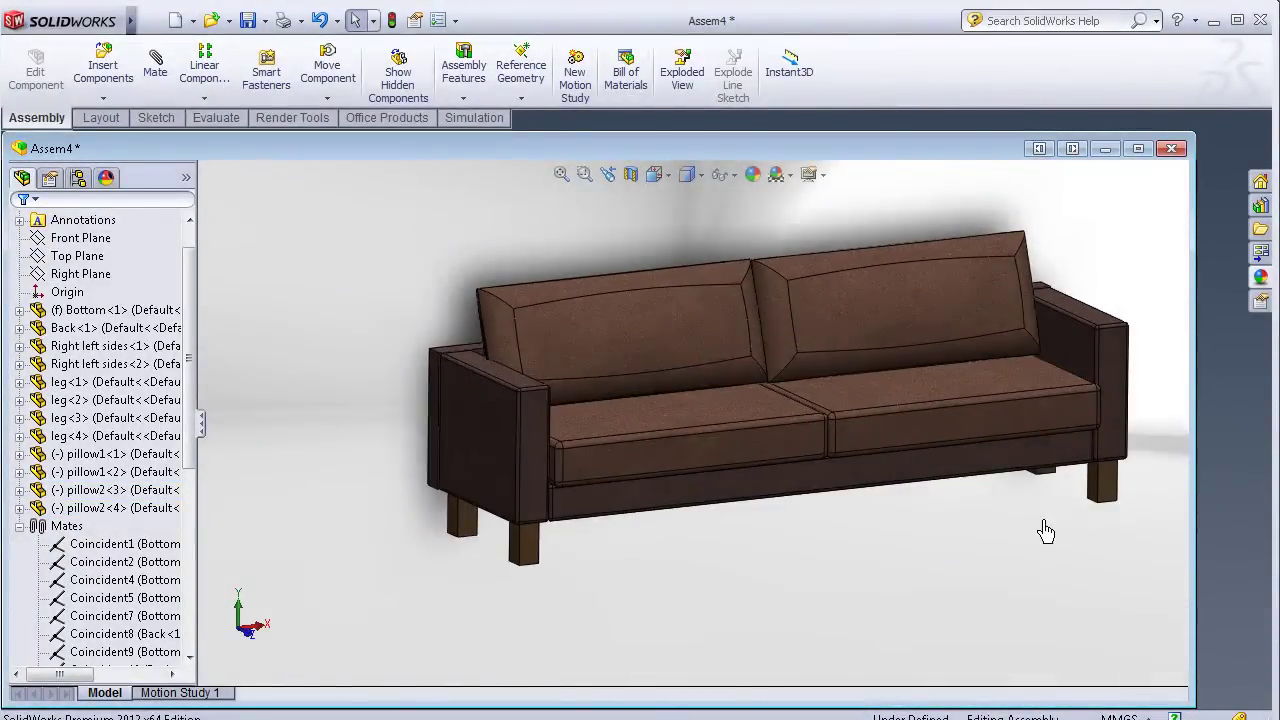
{"action": "scroll", "coordinate": [731, 348], "scroll_direction": "down", "scroll_amount": 2}
{"action": "scroll", "coordinate": [557, 343], "scroll_direction": "up", "scroll_amount": 2}
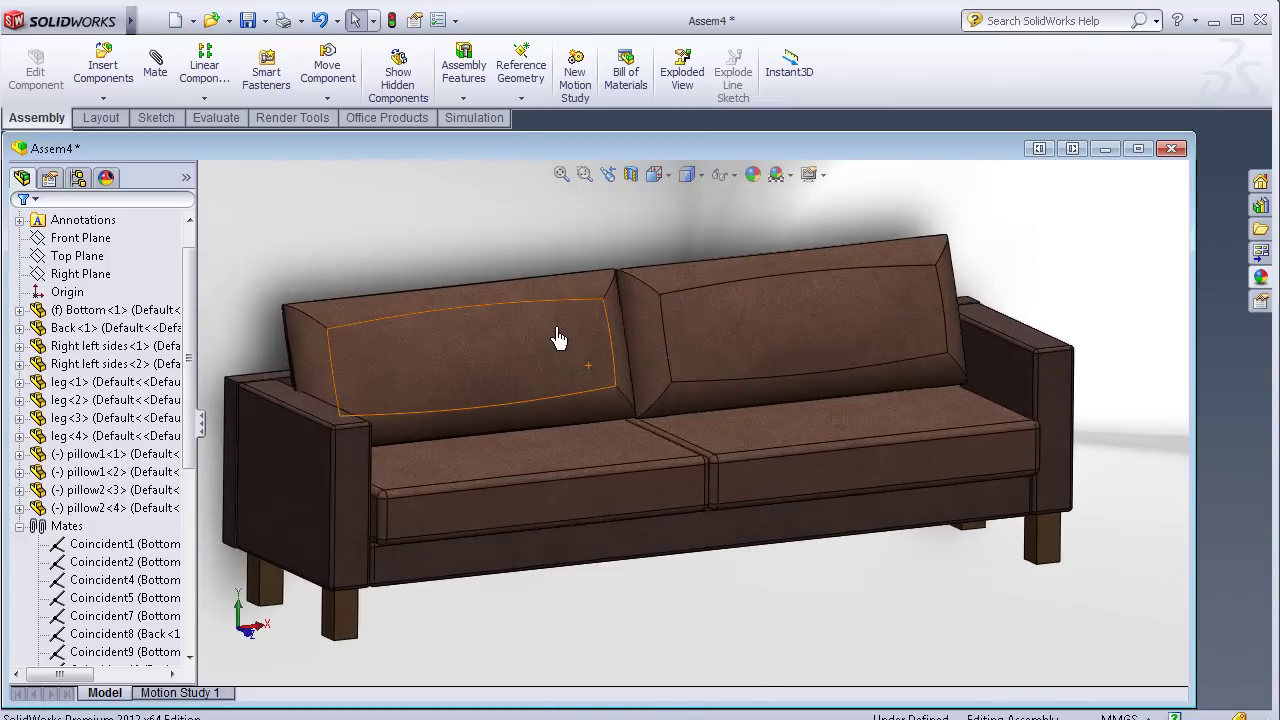
{"action": "scroll", "coordinate": [555, 357], "scroll_direction": "up", "scroll_amount": 1}
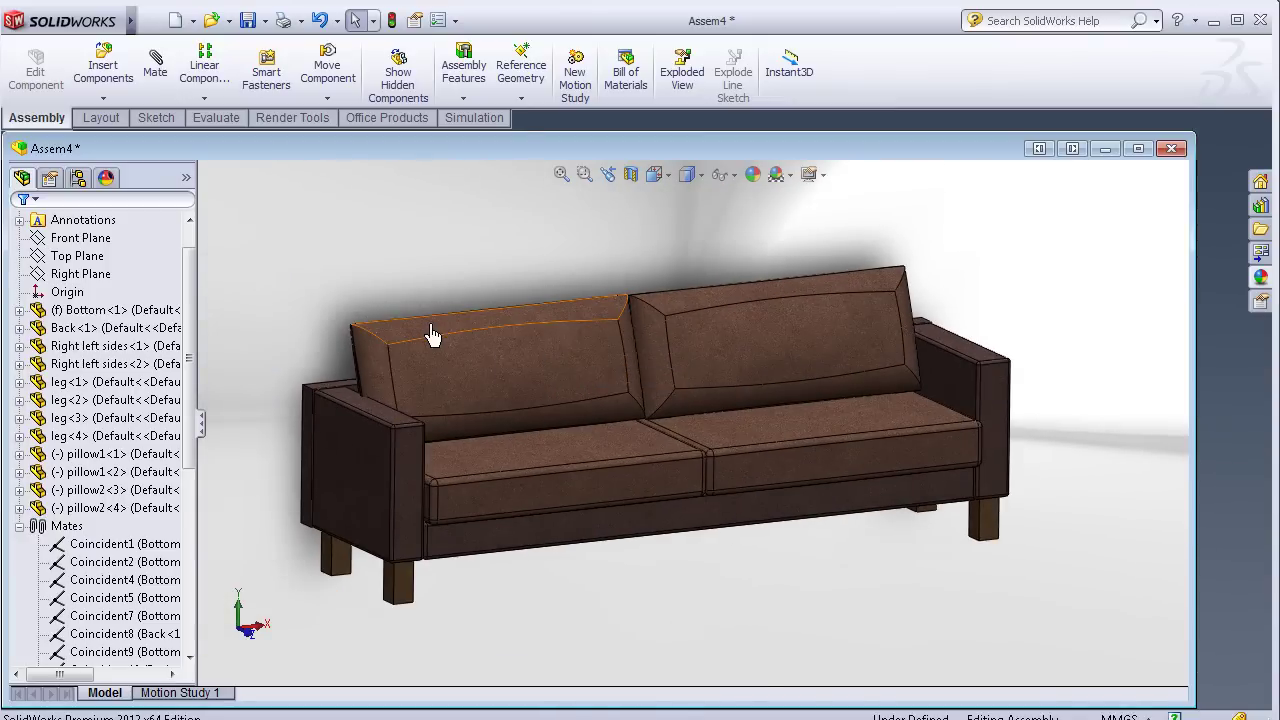